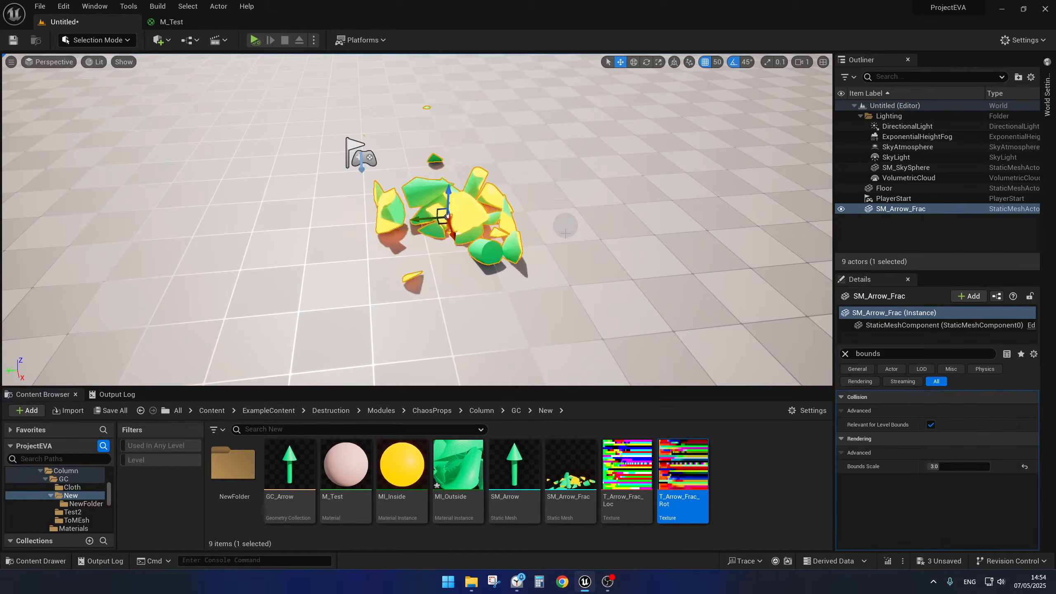
Step: Inspect the SM_Arrow_Frac mesh in the viewport in Wireframe view mode and return to Lit
{"action": "key", "text": "d"}
{"action": "right_click_drag", "start_coordinate": [570, 226], "coordinate": [540, 230]}
{"action": "key", "text": "a"}
{"action": "key", "text": "w"}
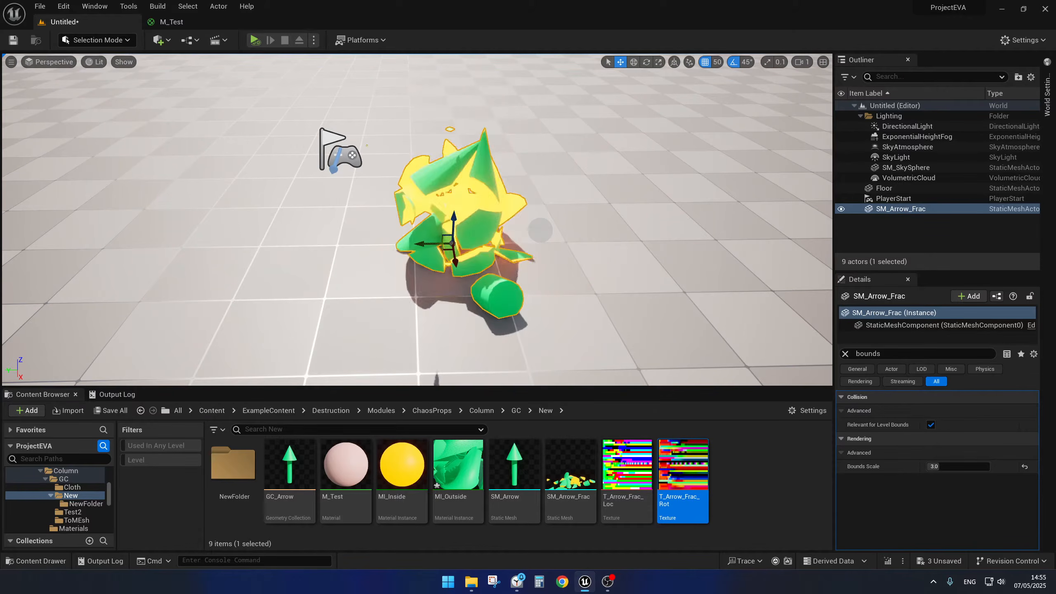
{"action": "left_click", "coordinate": [98, 62]}
{"action": "left_click", "coordinate": [139, 118]}
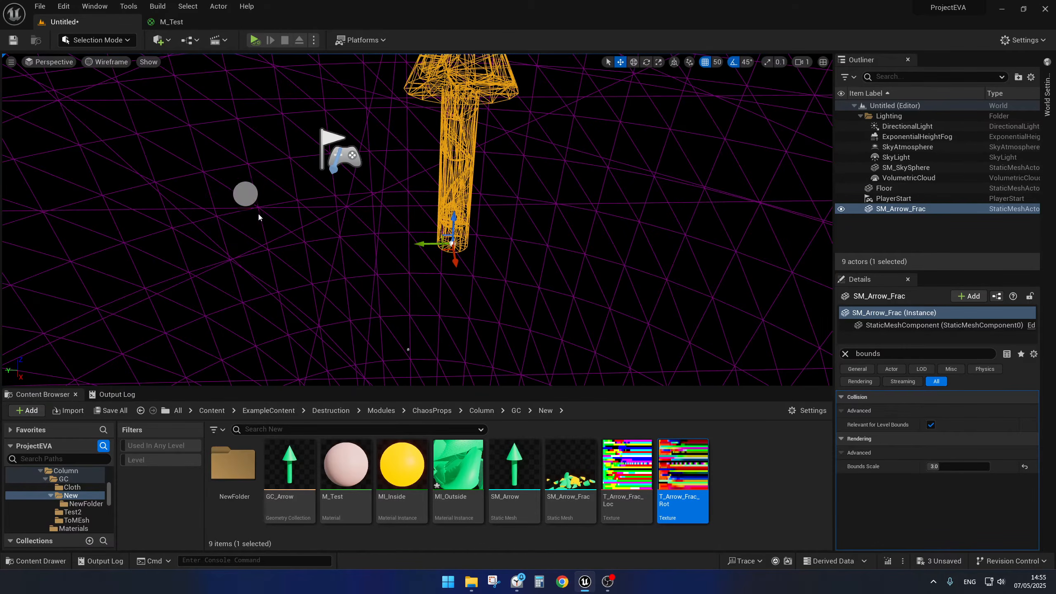
{"action": "key", "text": "f"}
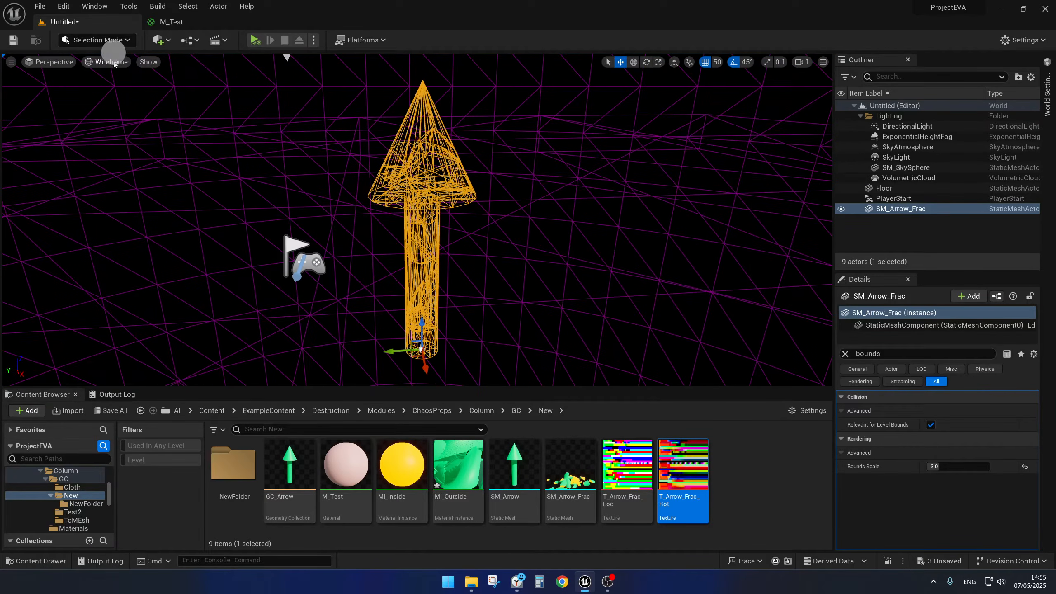
{"action": "left_click", "coordinate": [115, 64]}
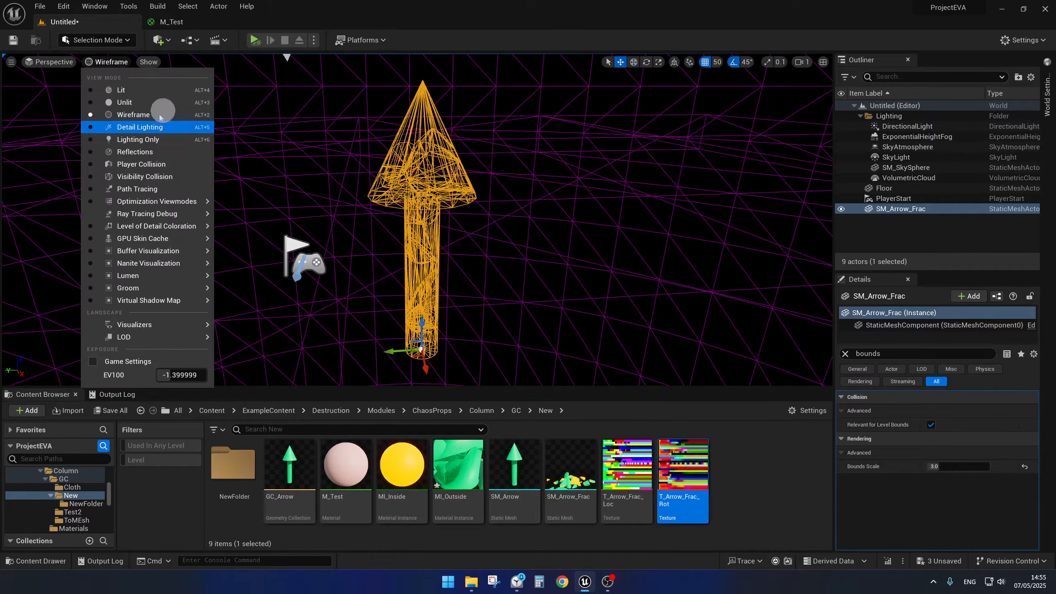
{"action": "left_click", "coordinate": [129, 93]}
{"action": "mouse_move", "coordinate": [563, 249]}
{"action": "right_mouse_down"}
{"action": "mouse_move", "coordinate": [572, 287]}
{"action": "mouse_move", "coordinate": [563, 249]}
{"action": "mouse_move", "coordinate": [550, 245]}
{"action": "mouse_move", "coordinate": [562, 248]}
{"action": "right_mouse_up"}
Step: Copy the M_Test material into the NewFolder folder
{"action": "left_click", "coordinate": [348, 440]}
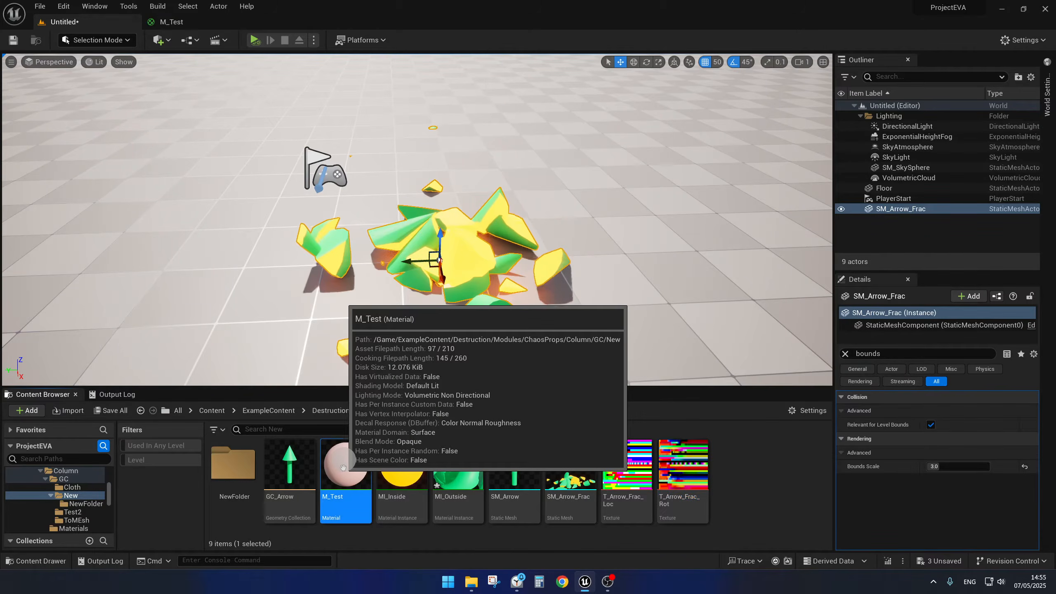
{"action": "double_click", "coordinate": [232, 470]}
{"action": "key", "text": "ctrl+v"}
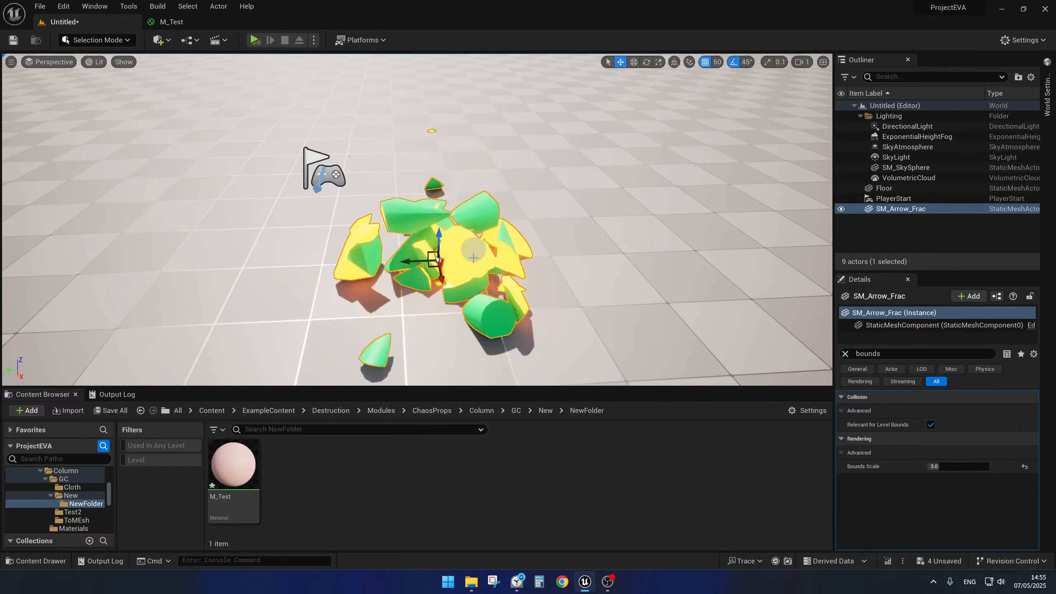
Step: Delete the SM_Arrow_Frac actor from the level
{"action": "key", "text": "Delete"}
{"action": "right_click_drag", "start_coordinate": [471, 205], "coordinate": [469, 194]}
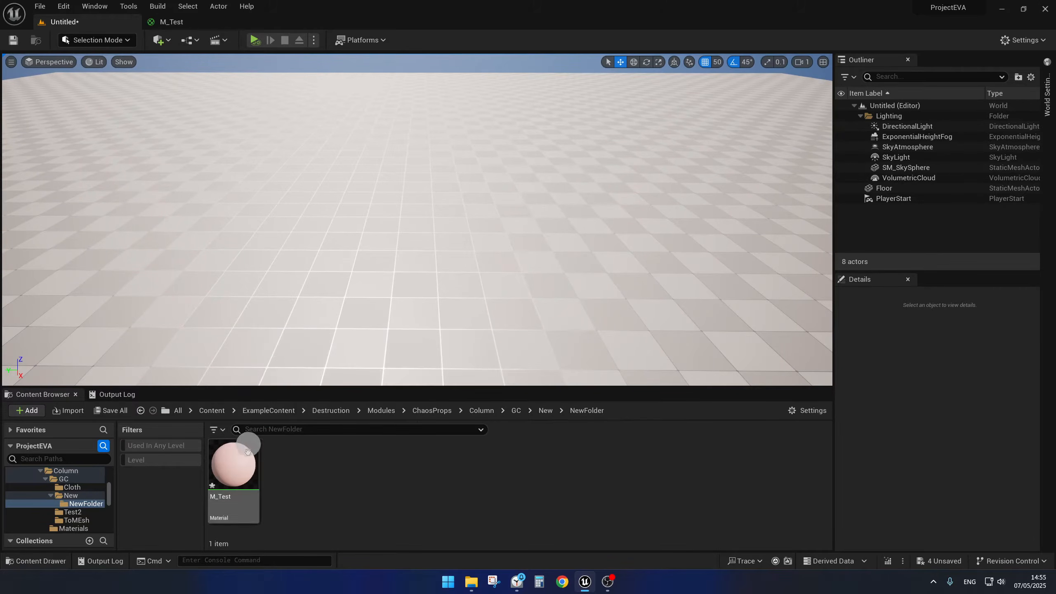
Step: Open the copied M_Test material and examine its Color and Emissive Color parameters and the Material Attribute Layers node
{"action": "left_click", "coordinate": [240, 470]}
{"action": "double_click", "coordinate": [241, 469]}
{"action": "right_click_drag", "start_coordinate": [456, 329], "coordinate": [526, 304]}
{"action": "left_click_drag", "start_coordinate": [316, 113], "coordinate": [446, 328]}
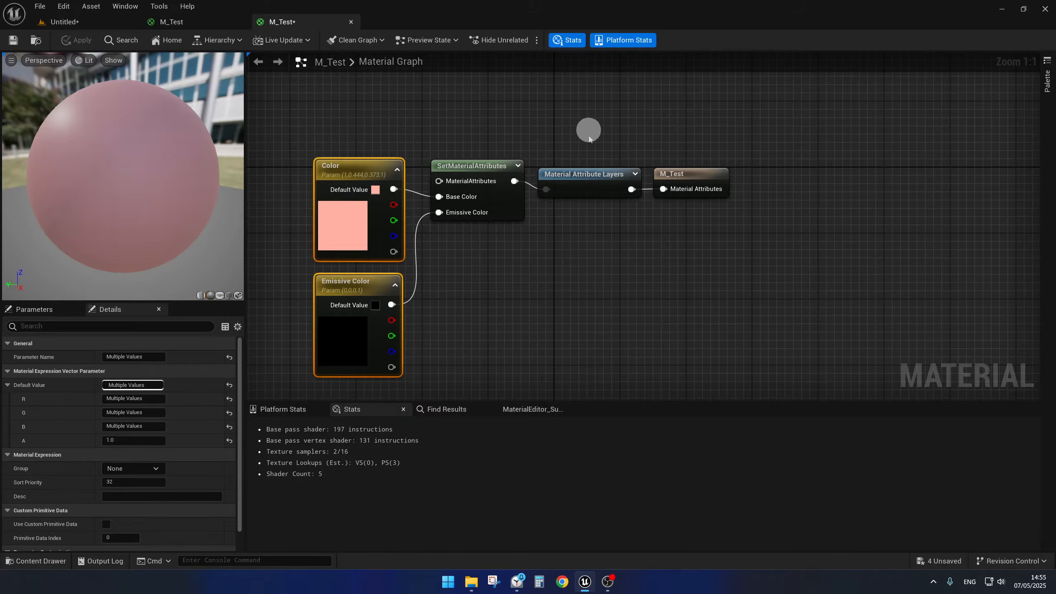
{"action": "left_click_drag", "start_coordinate": [587, 130], "coordinate": [597, 234]}
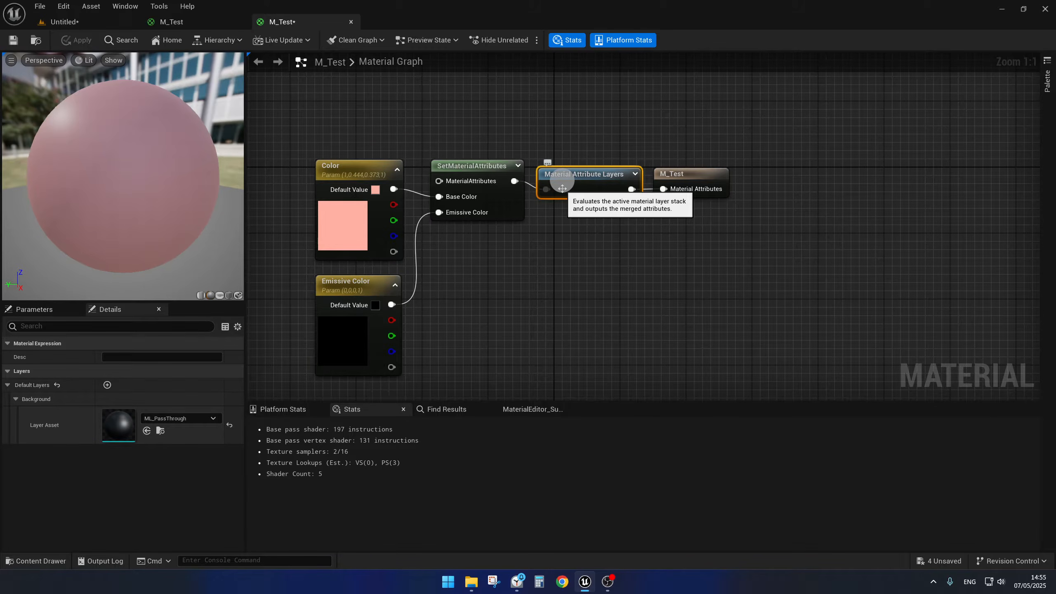
{"action": "right_click_drag", "start_coordinate": [603, 294], "coordinate": [588, 285]}
{"action": "left_click", "coordinate": [568, 106]}
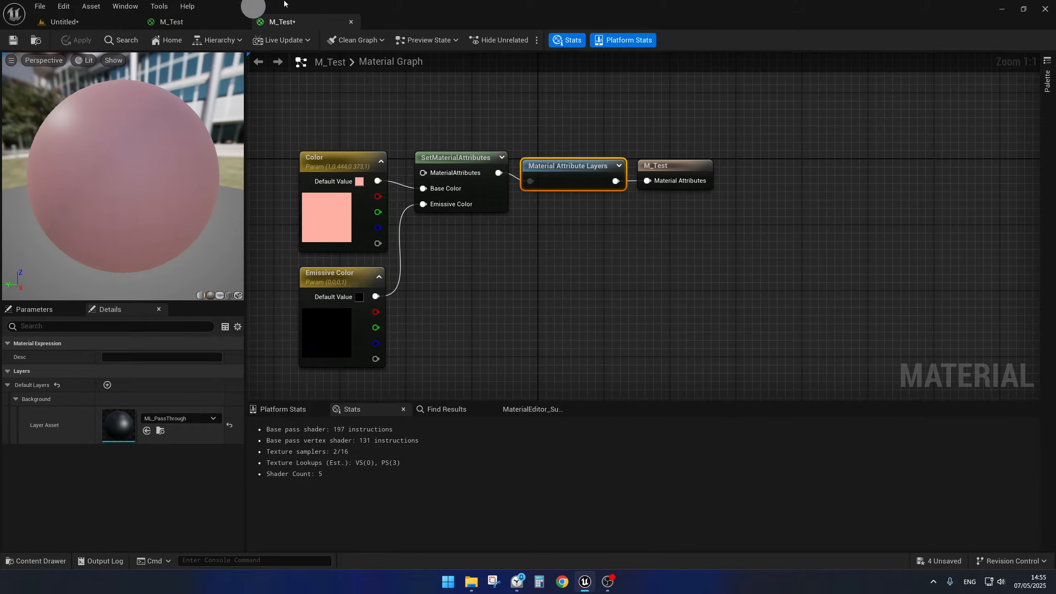
Step: Create a material instance of the copied M_Test in NewFolder and name it MI_Outside
{"action": "left_click", "coordinate": [85, 23]}
{"action": "right_click_drag", "start_coordinate": [343, 267], "coordinate": [405, 258]}
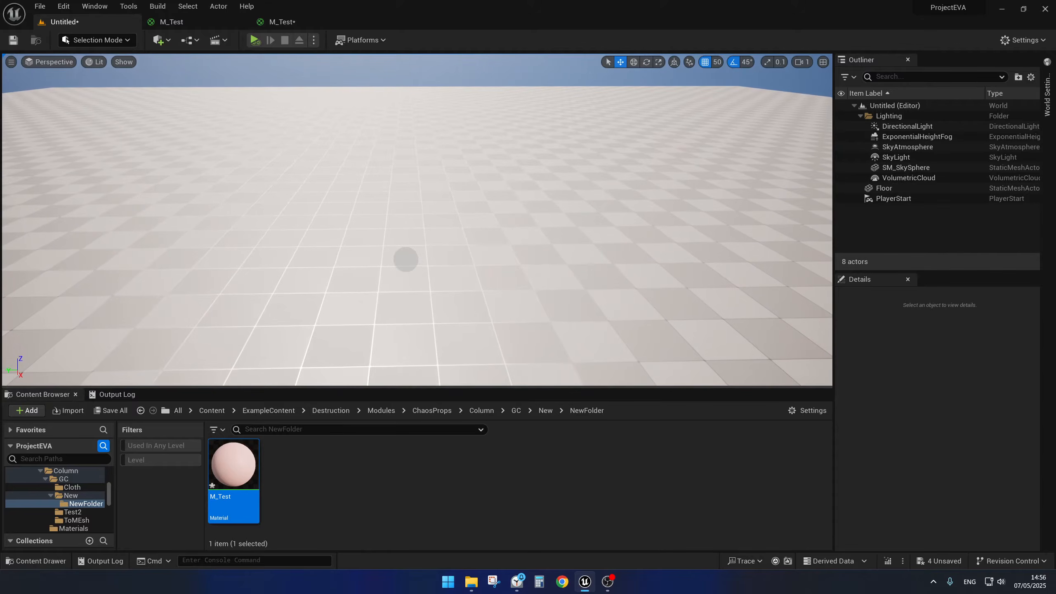
{"action": "right_click", "coordinate": [231, 463]}
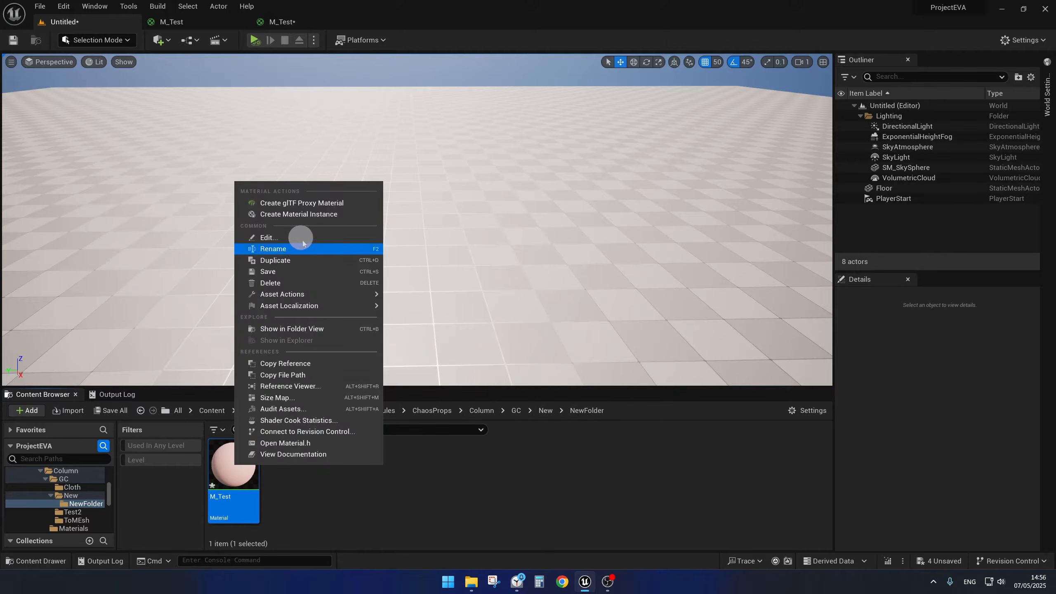
{"action": "left_click", "coordinate": [314, 211]}
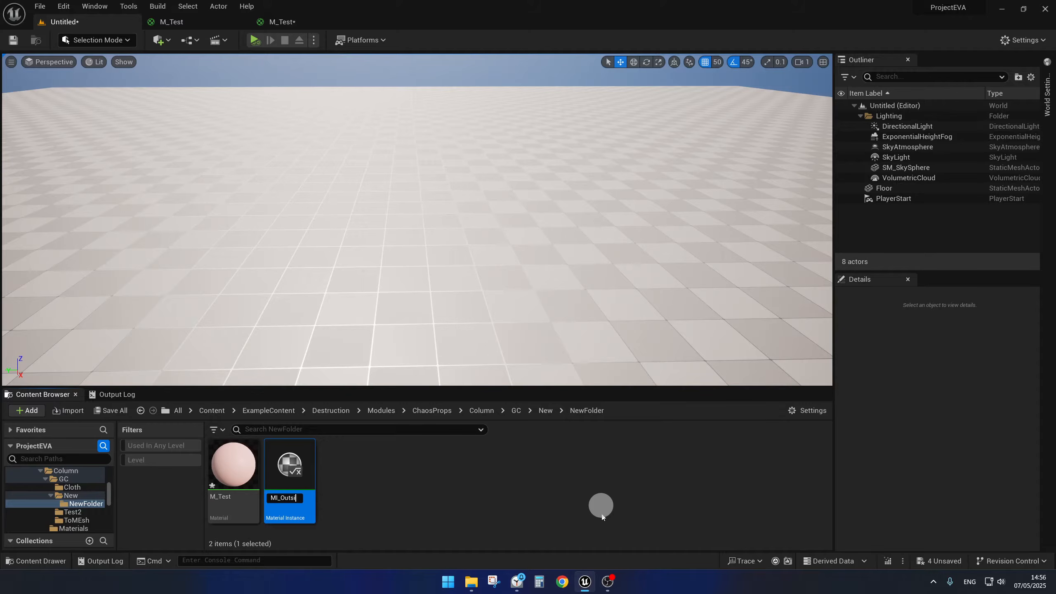
{"action": "key", "text": "Return"}
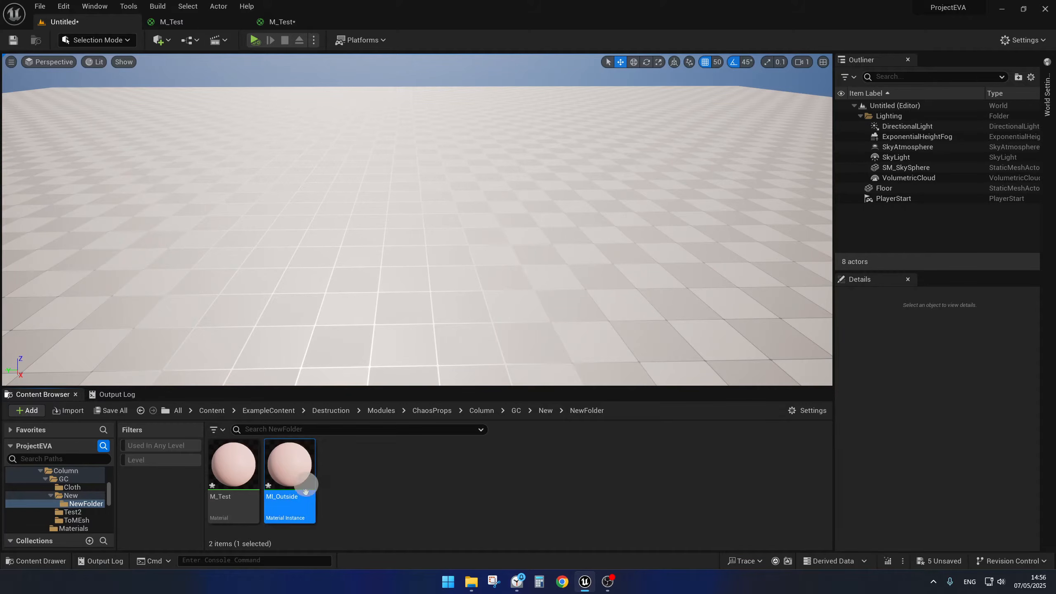
Step: Create a material instance from MI_Outside and name it MI_Inside
{"action": "right_click", "coordinate": [288, 469]}
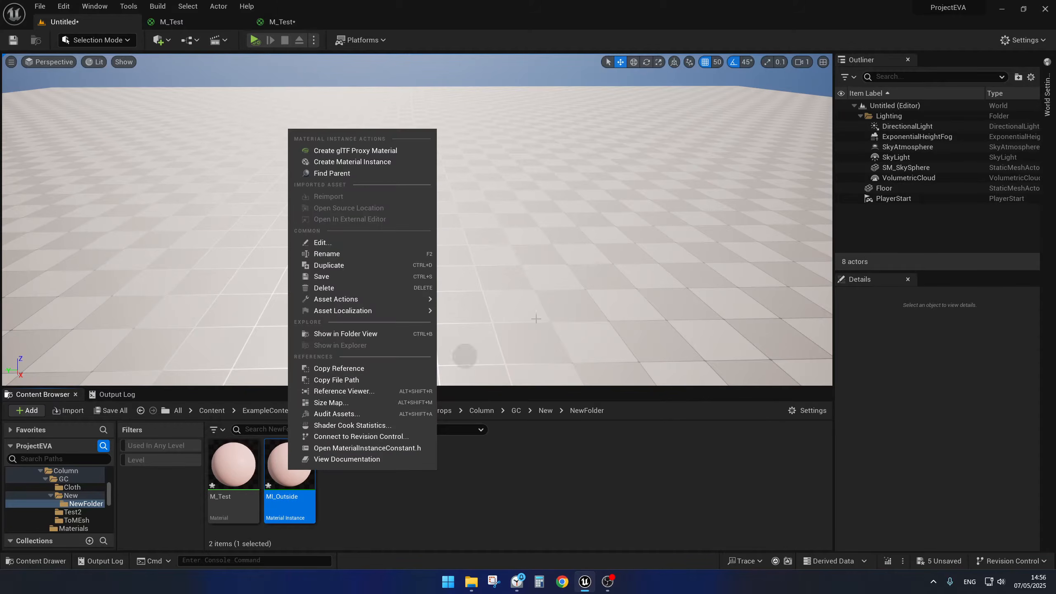
{"action": "left_click", "coordinate": [359, 162]}
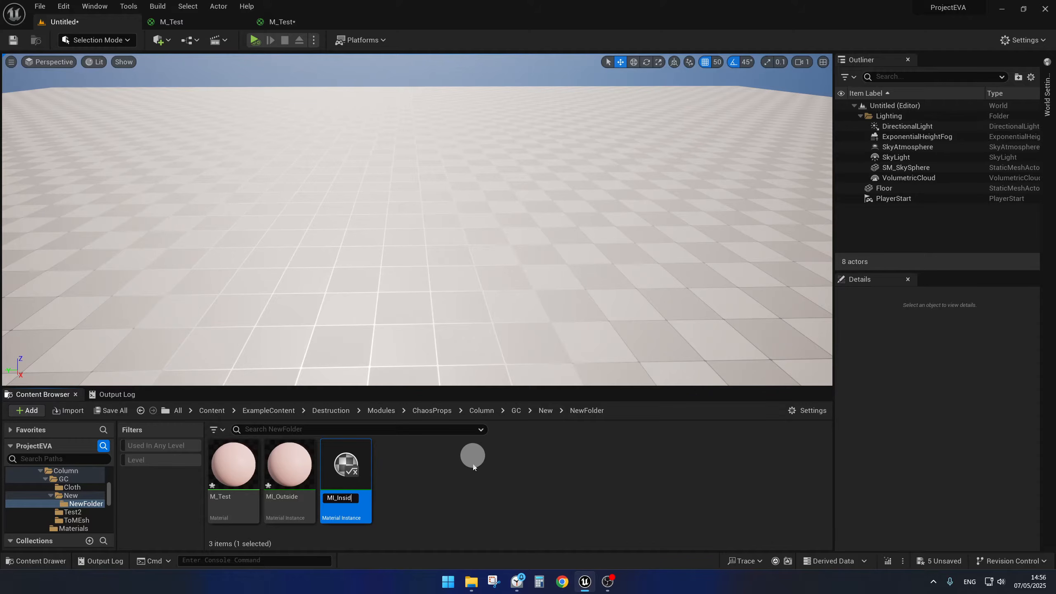
{"action": "type", "text": "MI_Inside"}
{"action": "left_click", "coordinate": [473, 467]}
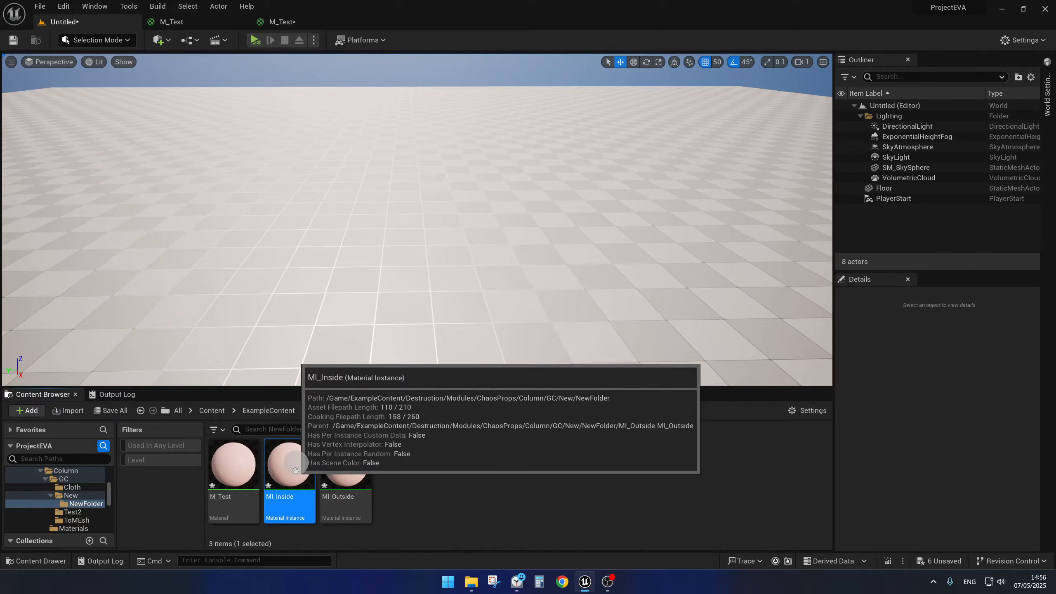
Step: Override the Color parameter of MI_Inside with bright green, save it and return to the level
{"action": "double_click", "coordinate": [296, 474]}
{"action": "left_click", "coordinate": [46, 58]}
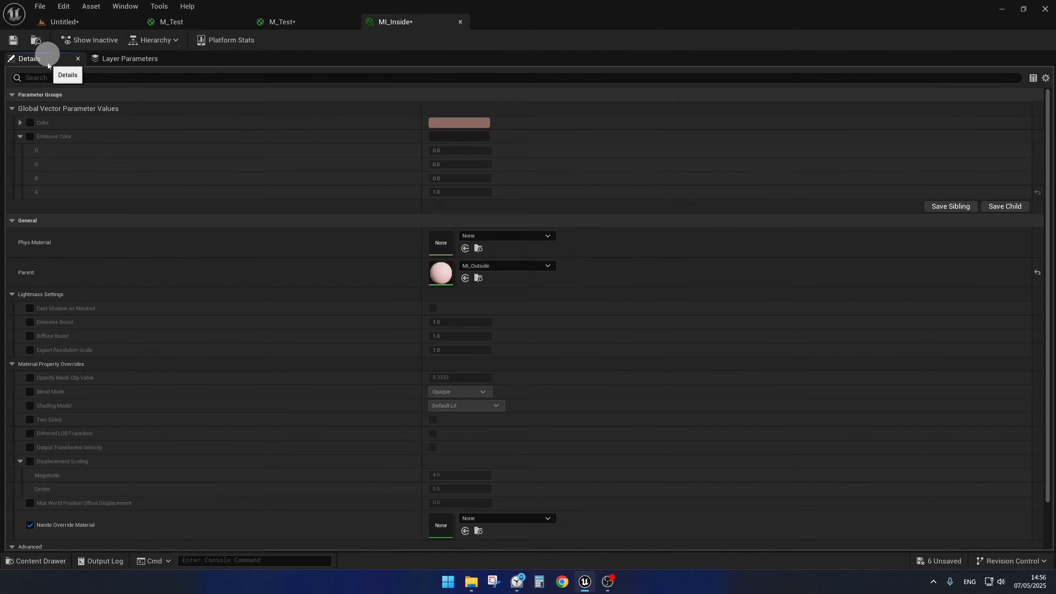
{"action": "left_click", "coordinate": [31, 123]}
{"action": "left_click", "coordinate": [447, 121]}
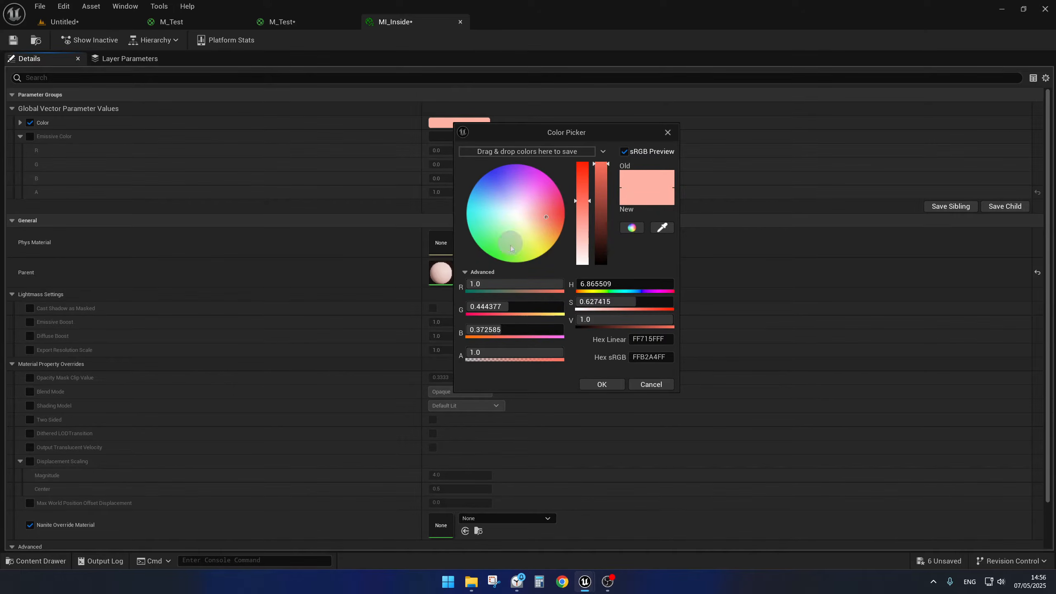
{"action": "left_click", "coordinate": [488, 254]}
{"action": "left_click", "coordinate": [597, 382]}
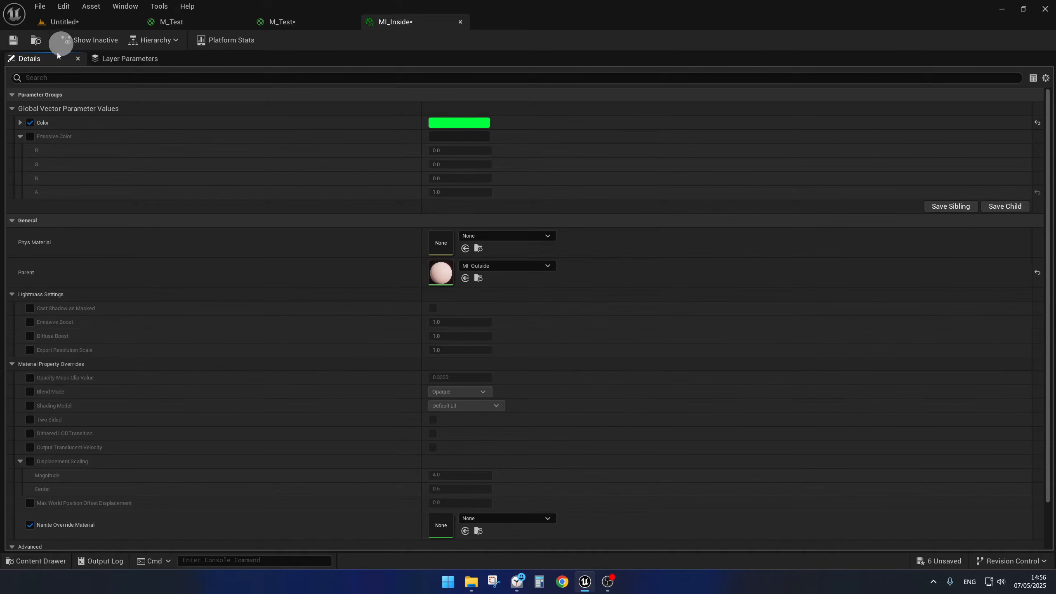
{"action": "left_click", "coordinate": [13, 40]}
{"action": "left_click", "coordinate": [65, 21]}
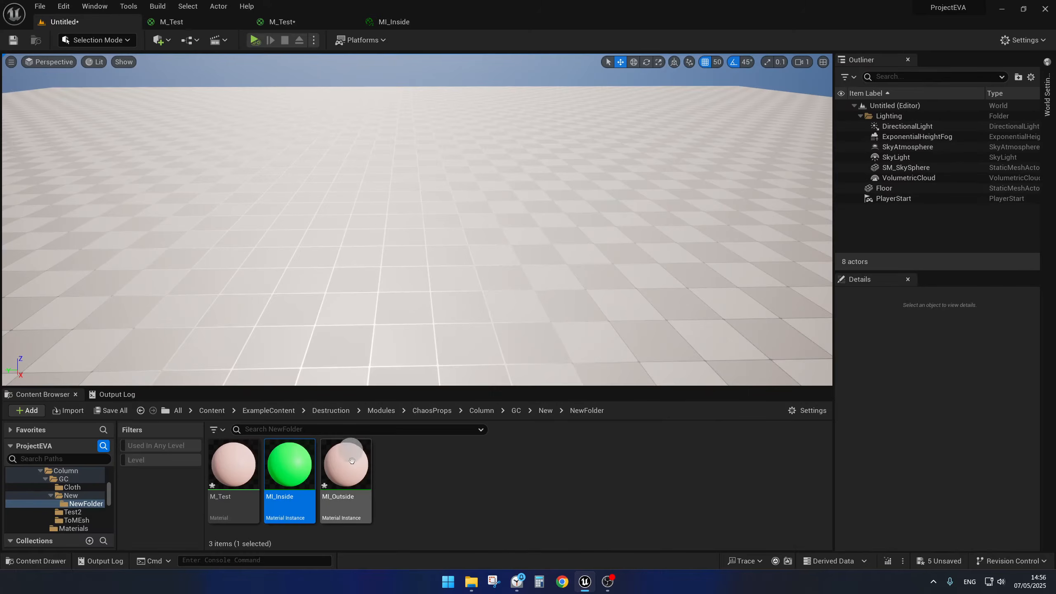
Step: Override the Emissive Color of MI_Inside with a G value of 3 and save the instance
{"action": "double_click", "coordinate": [291, 466]}
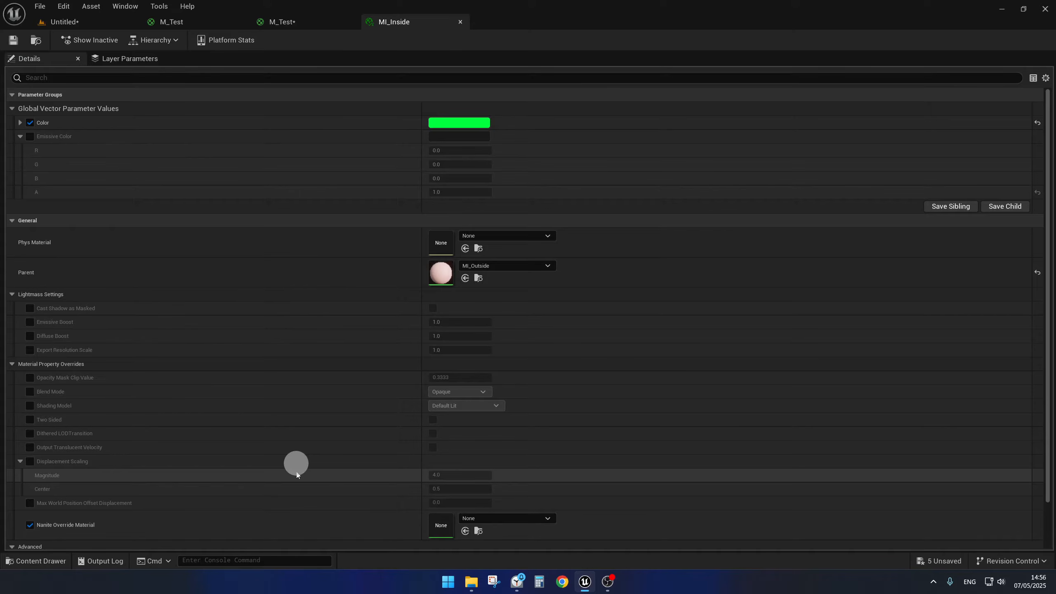
{"action": "left_click", "coordinate": [31, 137]}
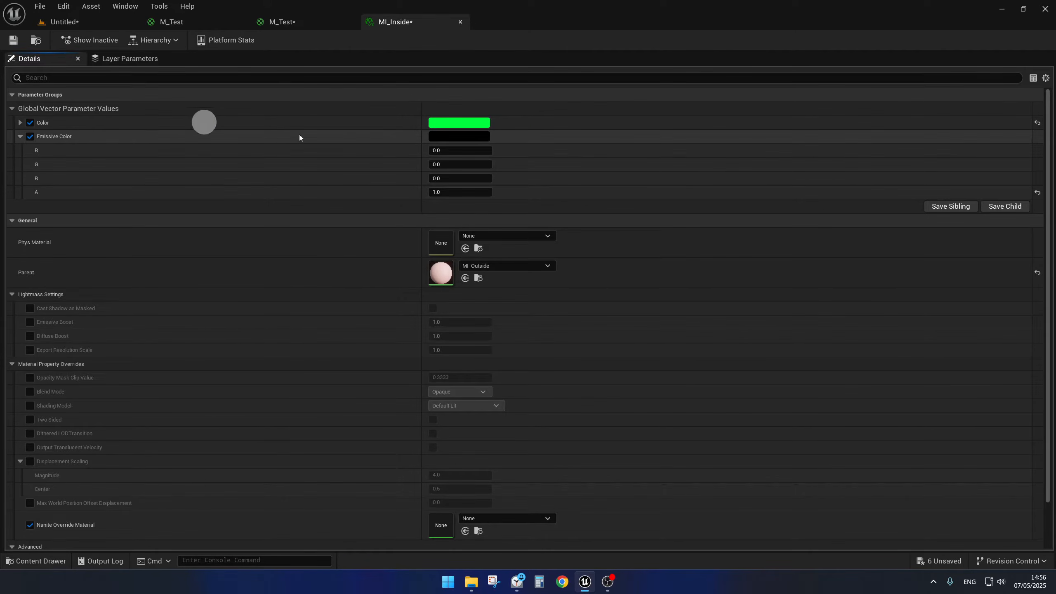
{"action": "mouse_move", "coordinate": [464, 151]}
{"action": "left_mouse_down"}
{"action": "mouse_move", "coordinate": [455, 151]}
{"action": "mouse_move", "coordinate": [462, 166]}
{"action": "mouse_move", "coordinate": [450, 154]}
{"action": "mouse_move", "coordinate": [455, 165]}
{"action": "left_mouse_up"}
{"action": "left_click", "coordinate": [456, 164]}
{"action": "type", "text": "3"}
{"action": "key", "text": "Return"}
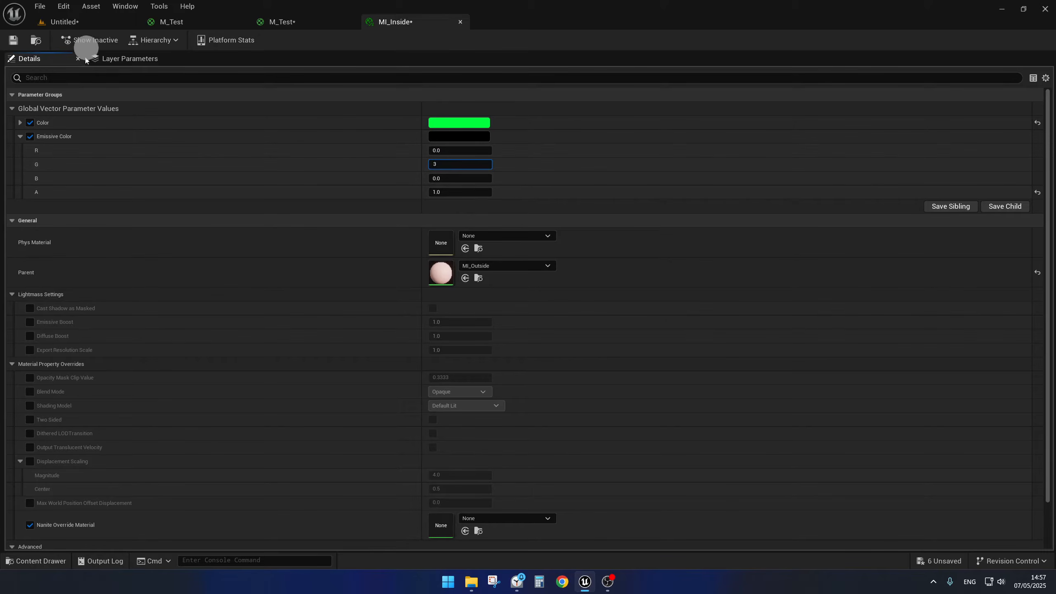
{"action": "left_click", "coordinate": [13, 40]}
Step: Override the Color parameter of MI_Outside with orange, sRGB hex about FF5200FF
{"action": "left_click", "coordinate": [258, 23]}
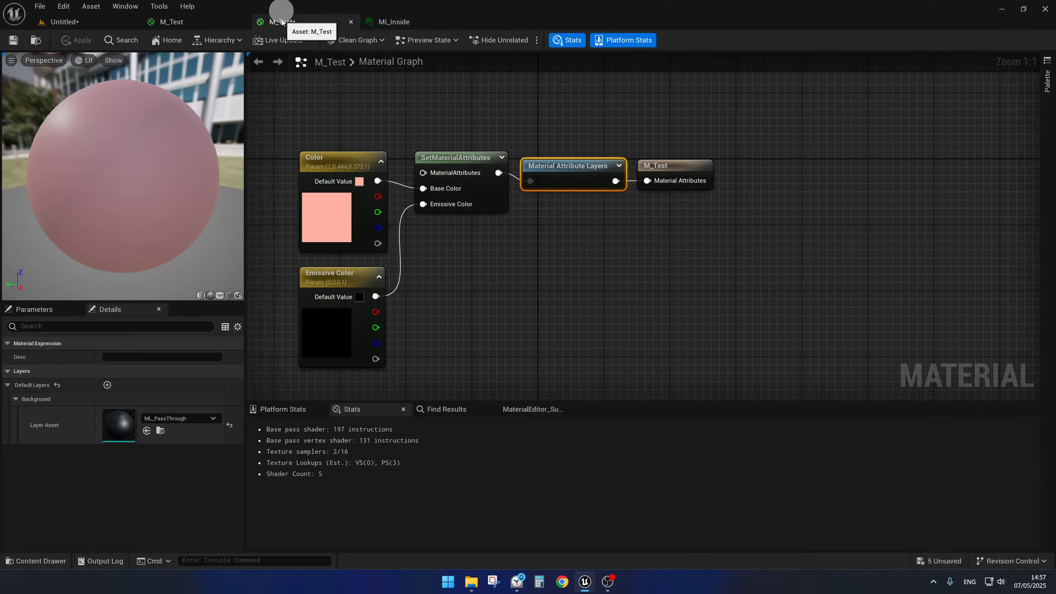
{"action": "left_click", "coordinate": [65, 20]}
{"action": "double_click", "coordinate": [353, 463]}
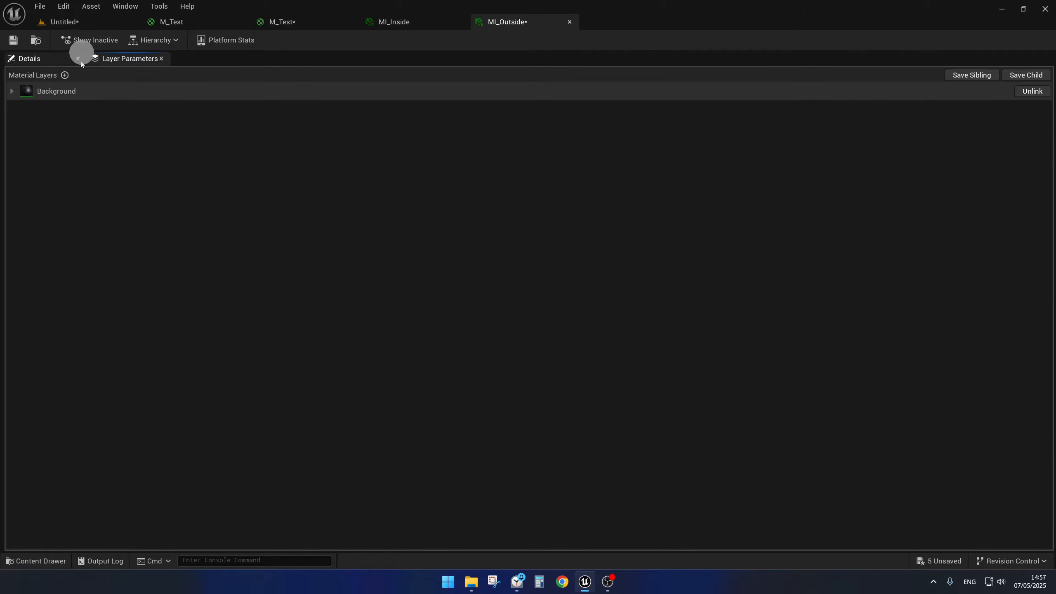
{"action": "left_click", "coordinate": [40, 59]}
{"action": "left_click", "coordinate": [30, 122]}
{"action": "left_click", "coordinate": [459, 123]}
{"action": "mouse_move", "coordinate": [572, 209]}
{"action": "left_mouse_down"}
{"action": "mouse_move", "coordinate": [553, 199]}
{"action": "mouse_move", "coordinate": [575, 218]}
{"action": "left_mouse_up"}
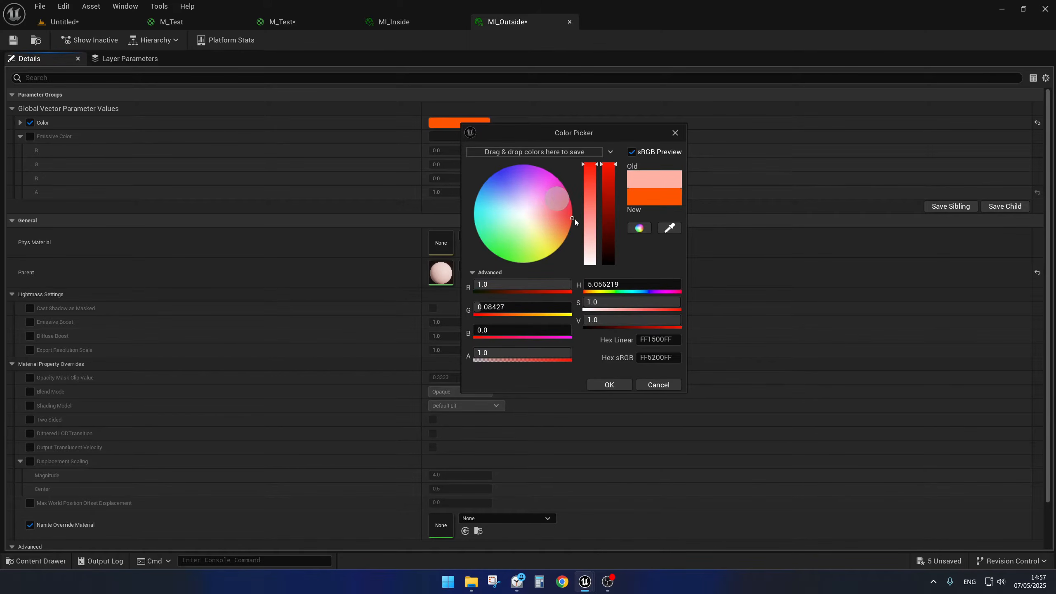
{"action": "left_click", "coordinate": [610, 384]}
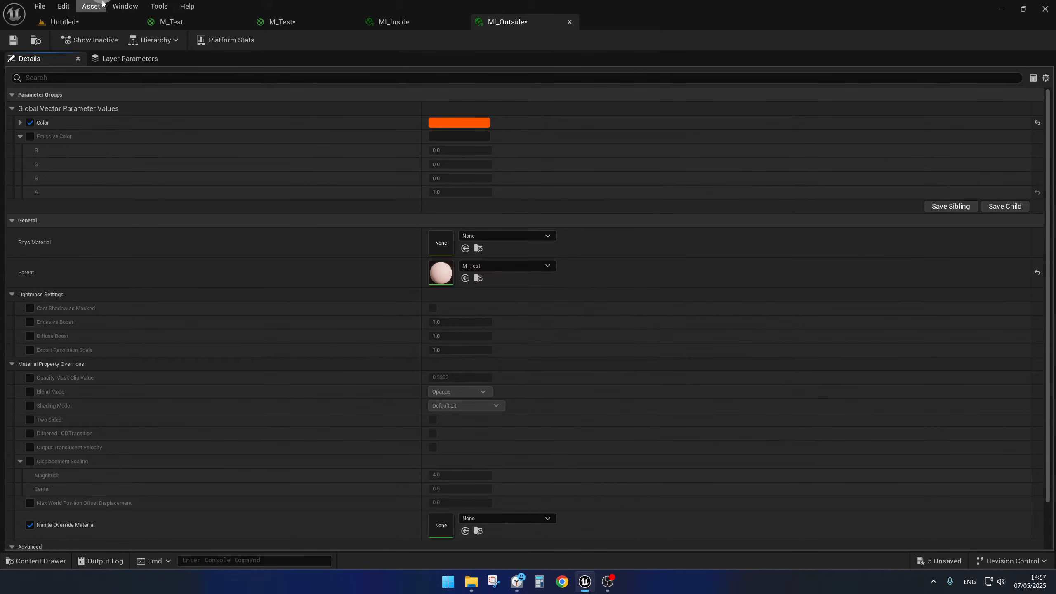
Step: Select M_Test, MI_Inside and MI_Outside in NewFolder and save all three assets
{"action": "left_click", "coordinate": [61, 22]}
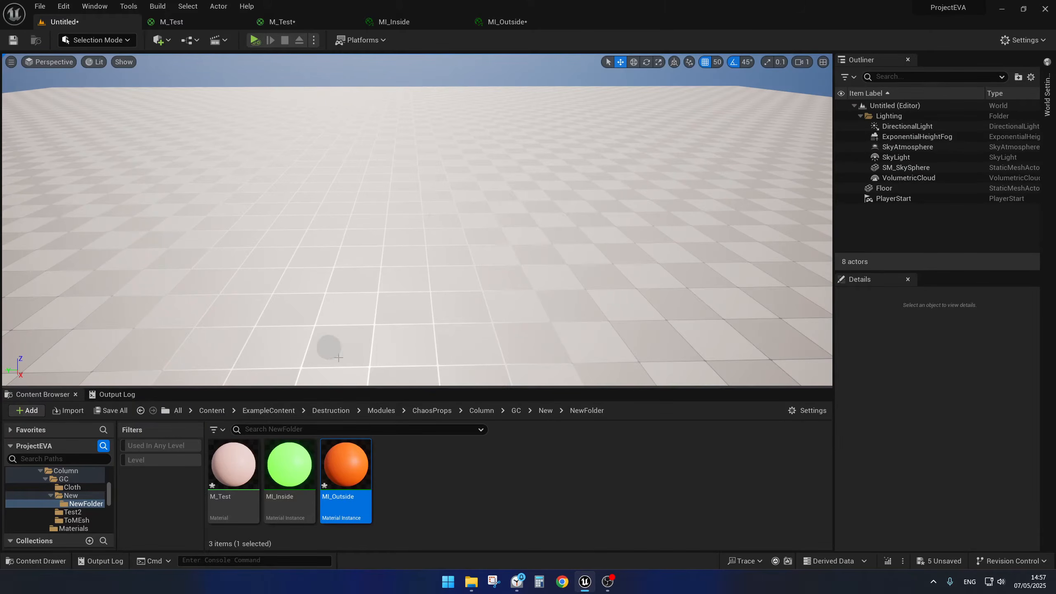
{"action": "left_click", "coordinate": [232, 464]}
{"action": "left_click", "coordinate": [337, 456], "text": "shift"}
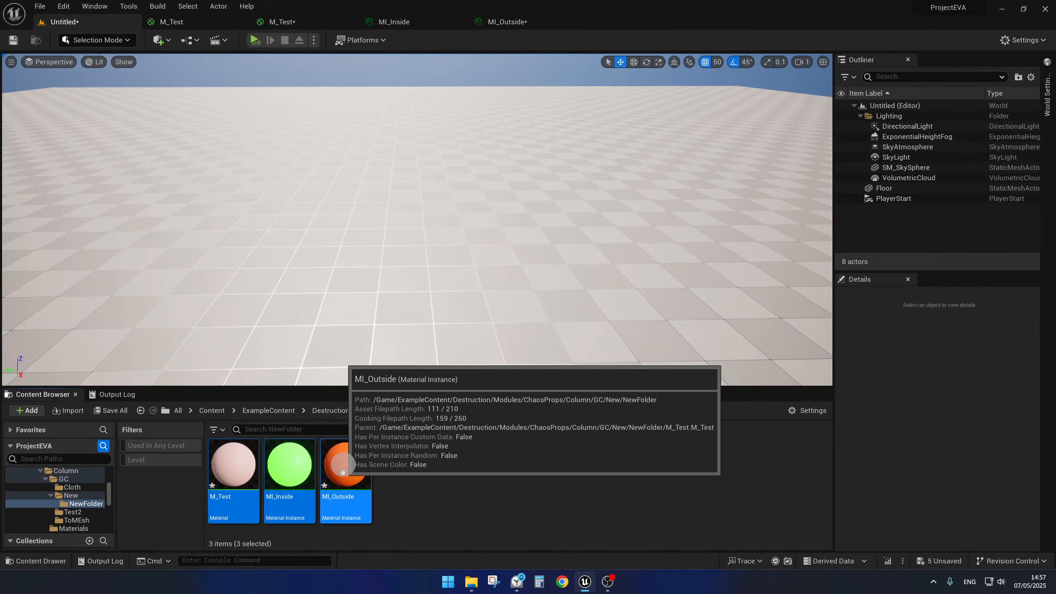
{"action": "key", "text": "ctrl+s"}
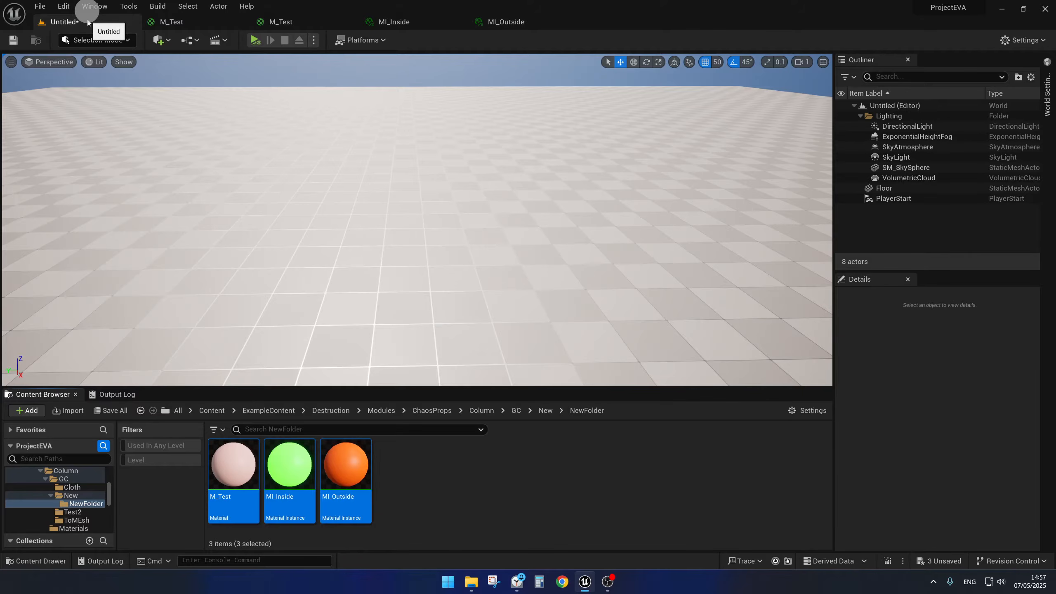
Step: Close all open asset editors except the untitled level
{"action": "right_click", "coordinate": [89, 25]}
{"action": "left_click", "coordinate": [130, 65]}
{"action": "right_click_drag", "start_coordinate": [330, 224], "coordinate": [377, 240]}
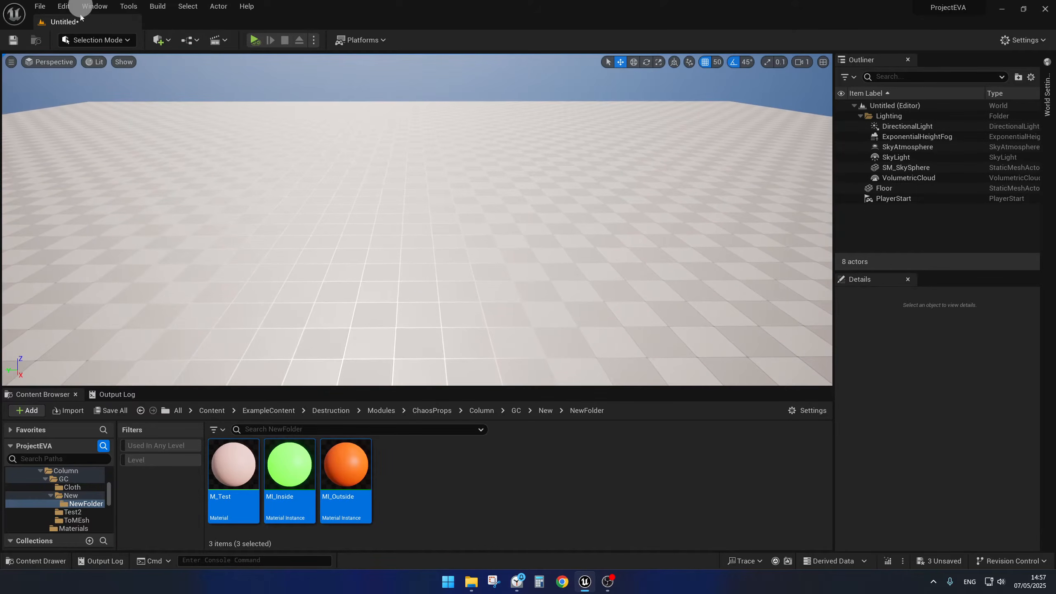
Step: Switch to Modeling mode and place a new Arrow shape on the floor at about X 400, Y 250
{"action": "left_click", "coordinate": [93, 39]}
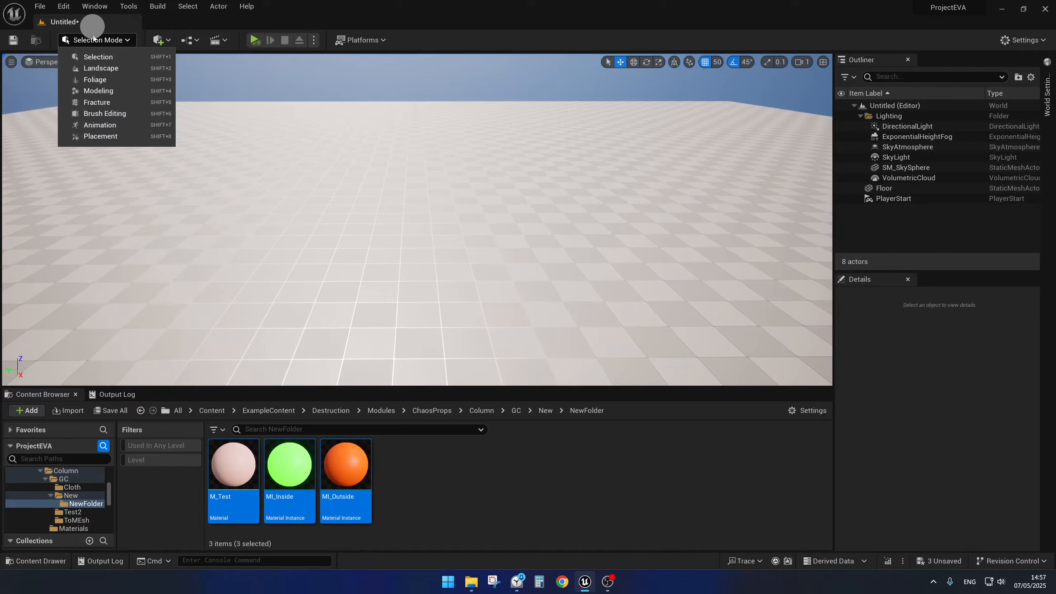
{"action": "left_click", "coordinate": [100, 92]}
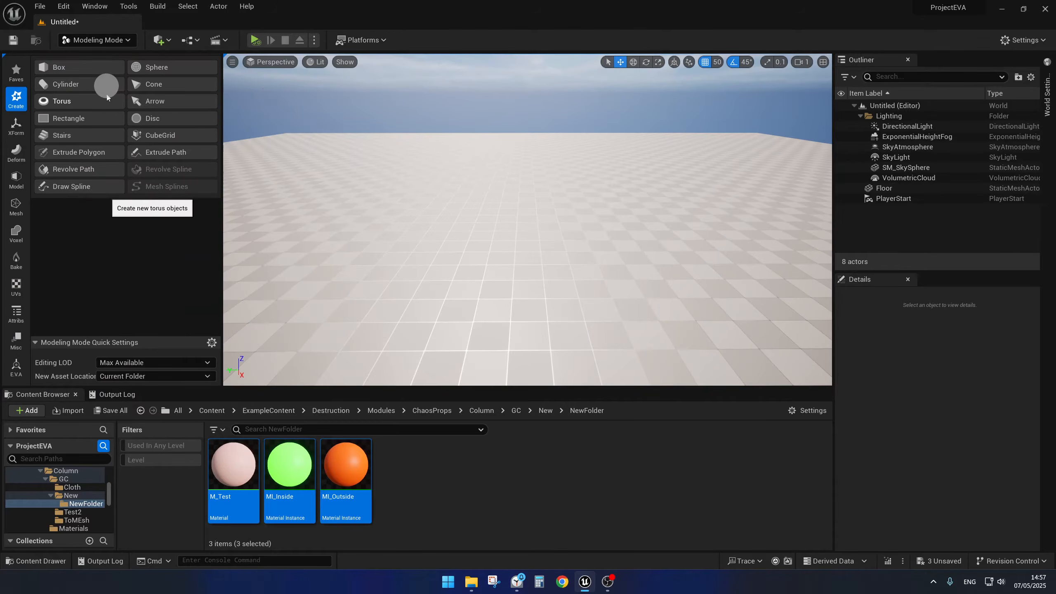
{"action": "left_click", "coordinate": [157, 101]}
{"action": "left_click", "coordinate": [443, 268]}
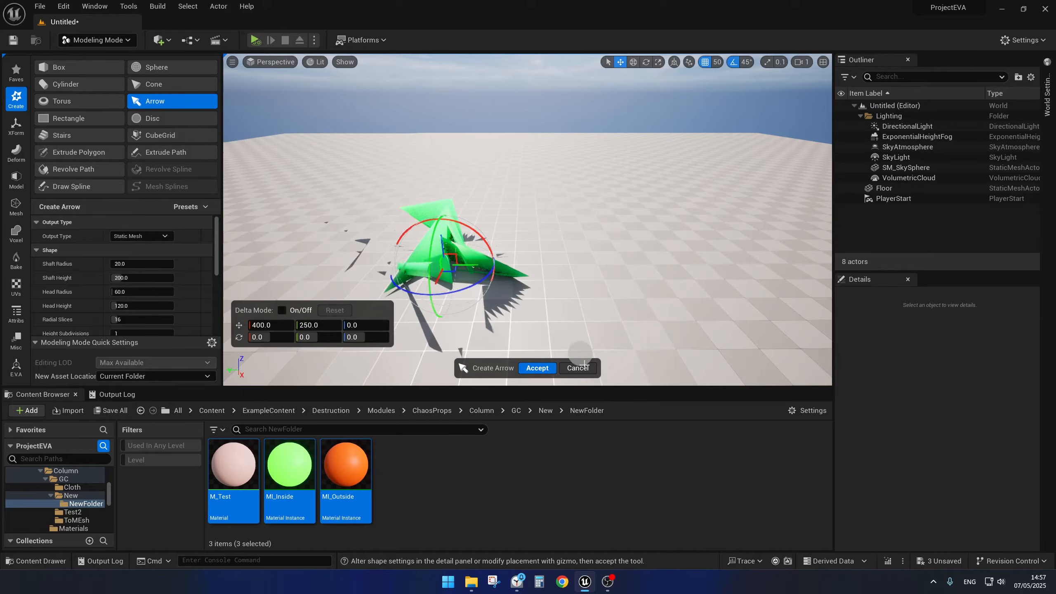
{"action": "right_click_drag", "start_coordinate": [566, 288], "coordinate": [582, 346]}
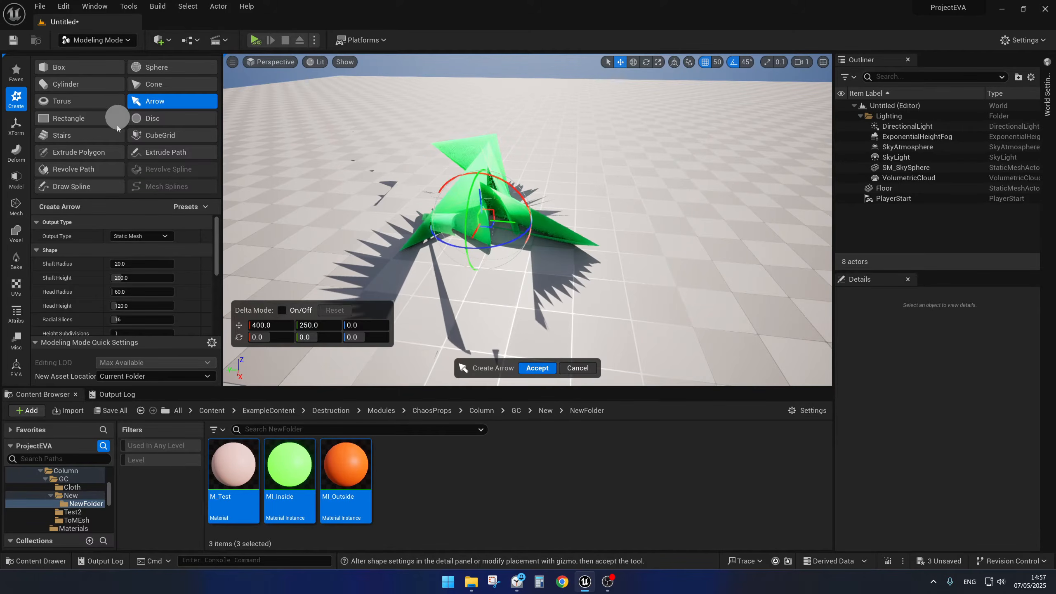
Step: Assign the MI_Outside material to the new arrow shape and accept its creation
{"action": "scroll", "coordinate": [120, 311], "scroll_direction": "down", "scroll_amount": 4}
{"action": "scroll", "coordinate": [120, 311], "scroll_direction": "down", "scroll_amount": 4}
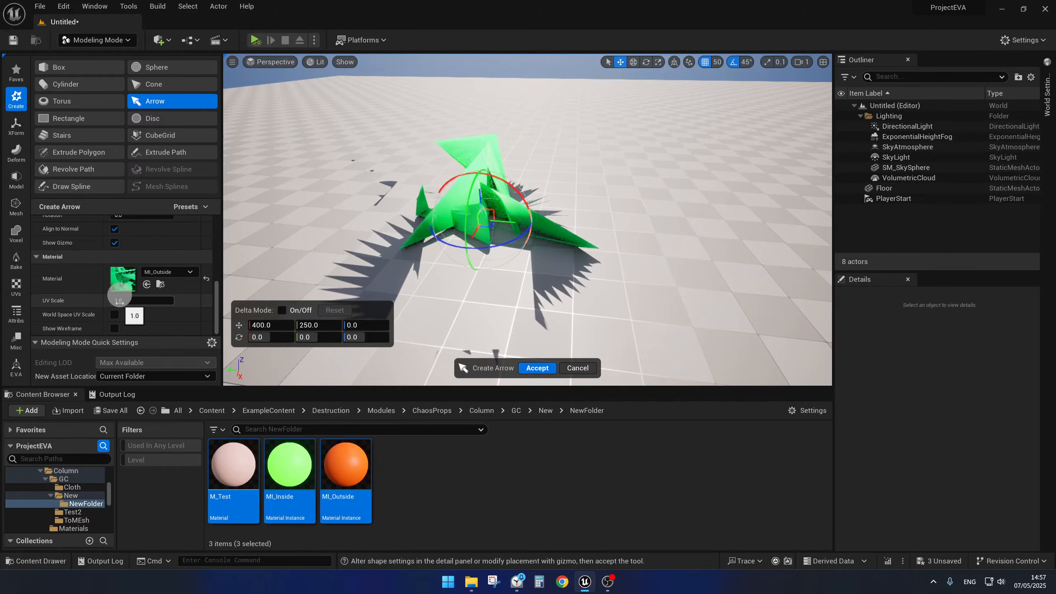
{"action": "left_click", "coordinate": [160, 284]}
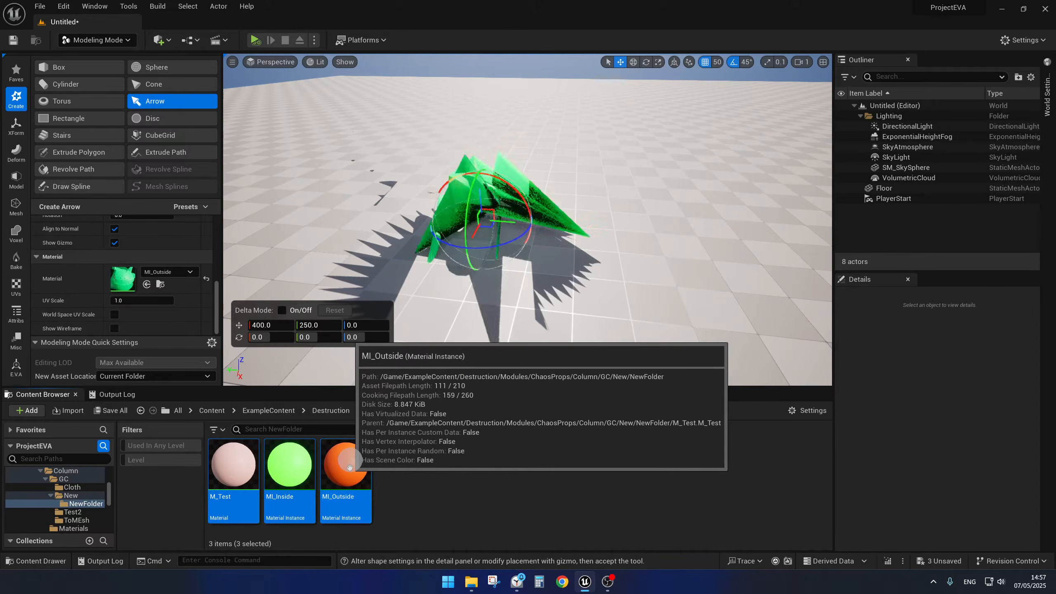
{"action": "left_click", "coordinate": [148, 285]}
{"action": "right_click_drag", "start_coordinate": [486, 322], "coordinate": [490, 311]}
{"action": "left_click", "coordinate": [536, 368]}
{"action": "right_click_drag", "start_coordinate": [585, 251], "coordinate": [585, 251]}
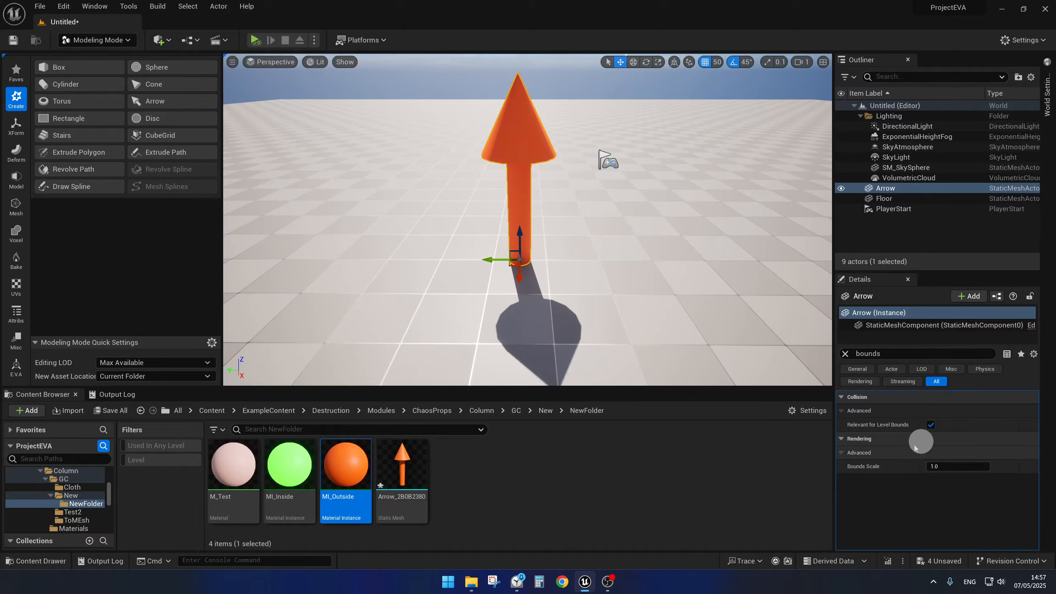
Step: Clear the search filter in the arrow's details and reset its location to 0, 0, 0
{"action": "left_click", "coordinate": [844, 353]}
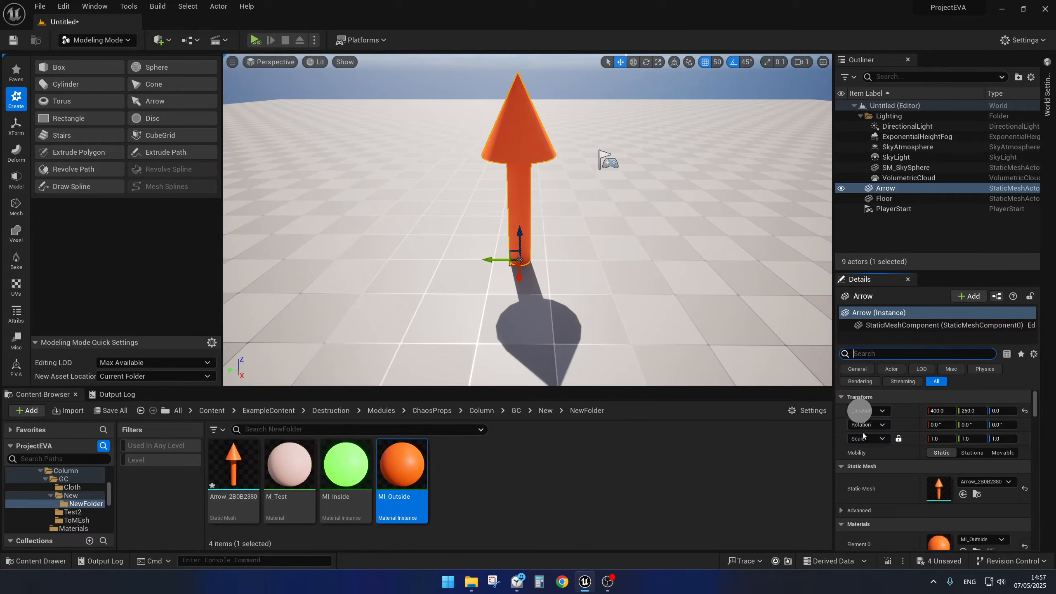
{"action": "left_click", "coordinate": [1025, 411]}
{"action": "key", "text": "f"}
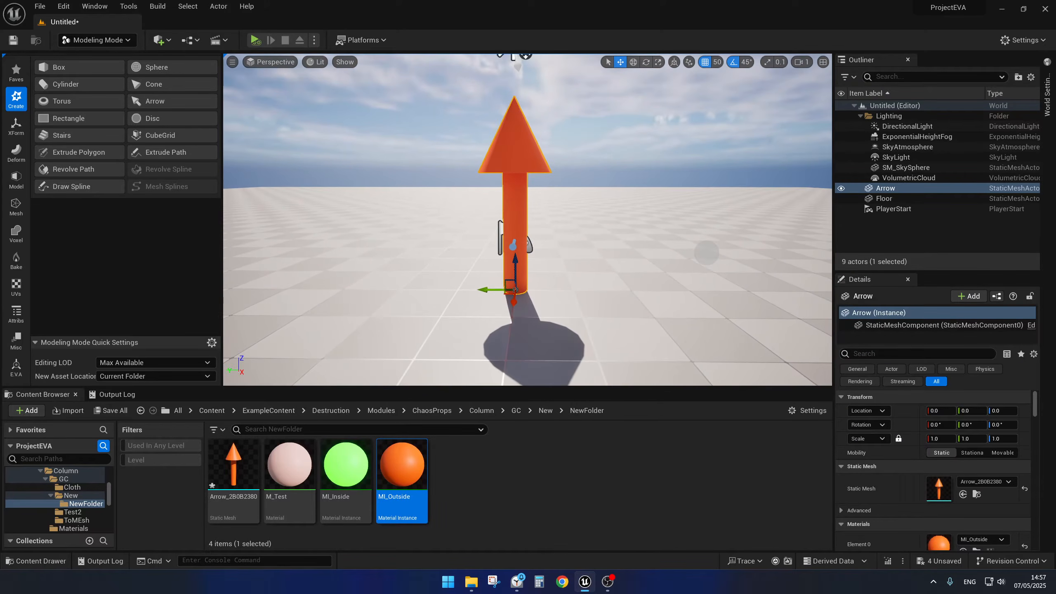
Step: Rename the new arrow static mesh asset in NewFolder as SM_Arrow
{"action": "left_click", "coordinate": [233, 470]}
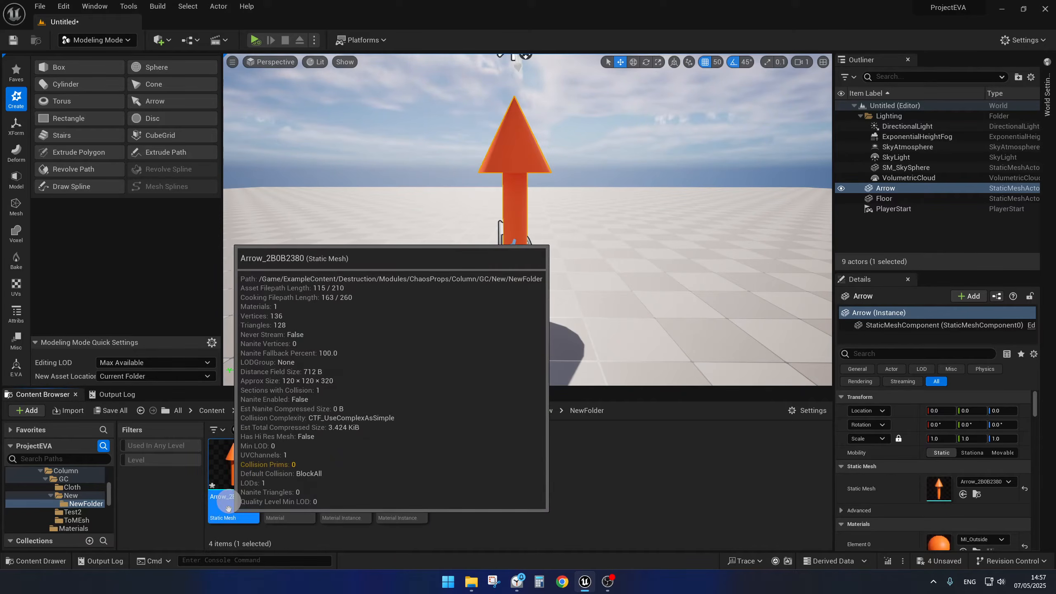
{"action": "key", "text": "F2"}
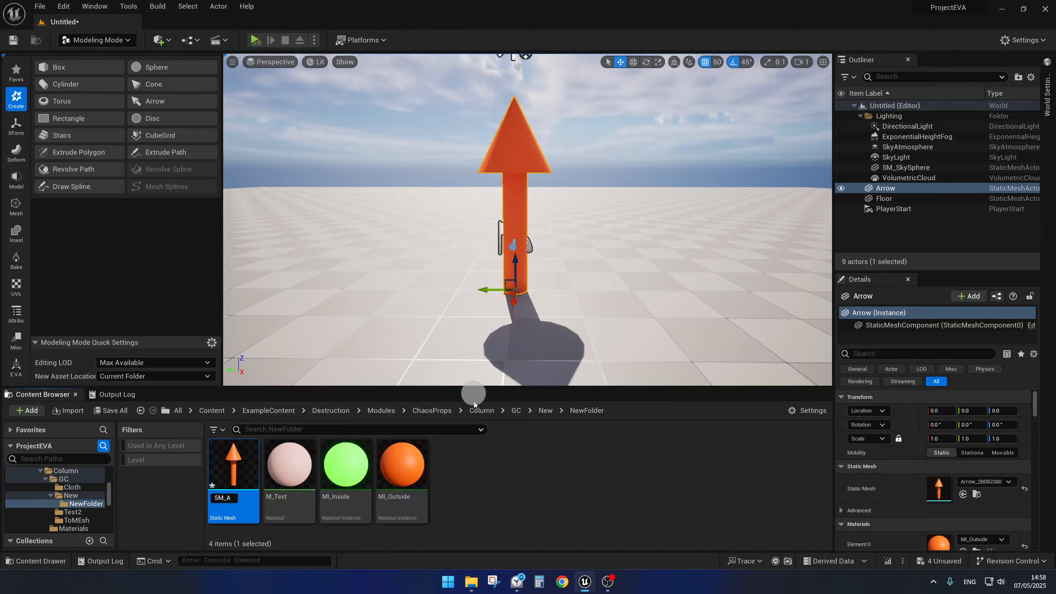
{"action": "type", "text": "SM_Arrow"}
{"action": "left_click", "coordinate": [474, 403]}
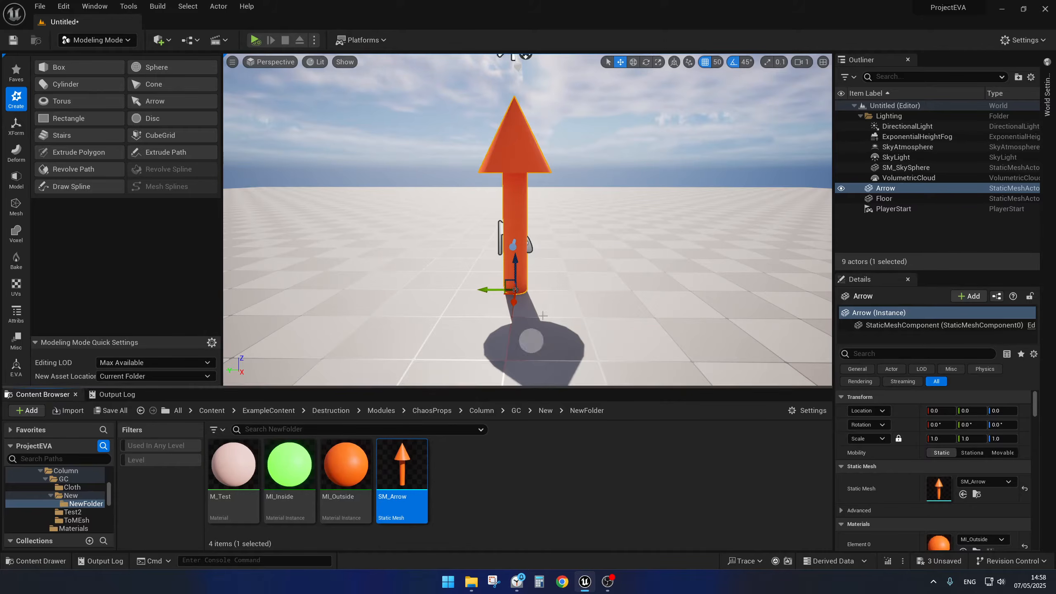
{"action": "right_click_drag", "start_coordinate": [601, 274], "coordinate": [602, 278]}
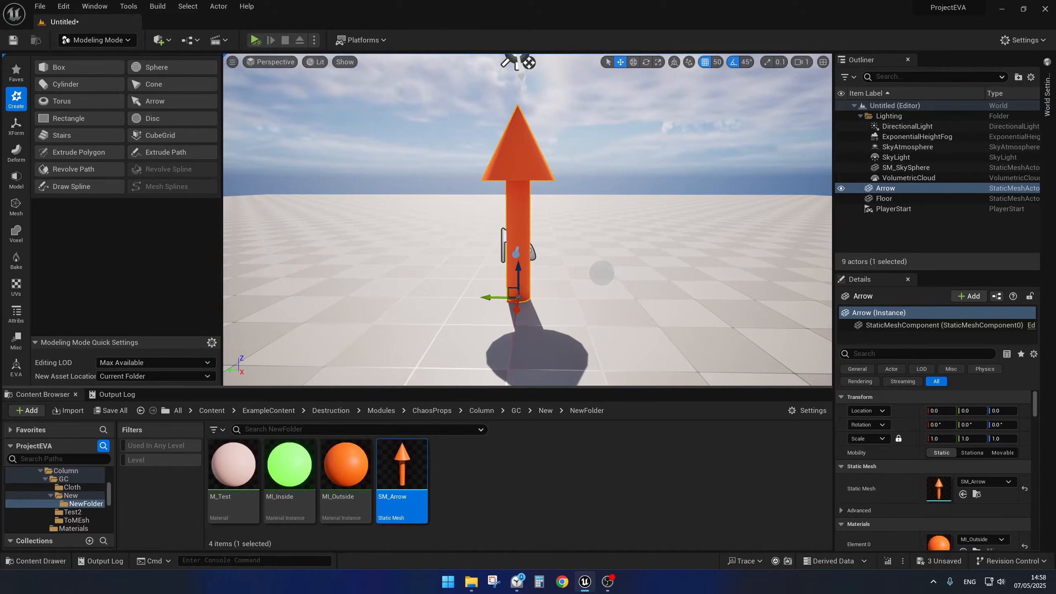
Step: Add a second material slot with the green MI_Inside to the SM_Arrow mesh, save it and close its editor
{"action": "double_click", "coordinate": [401, 469]}
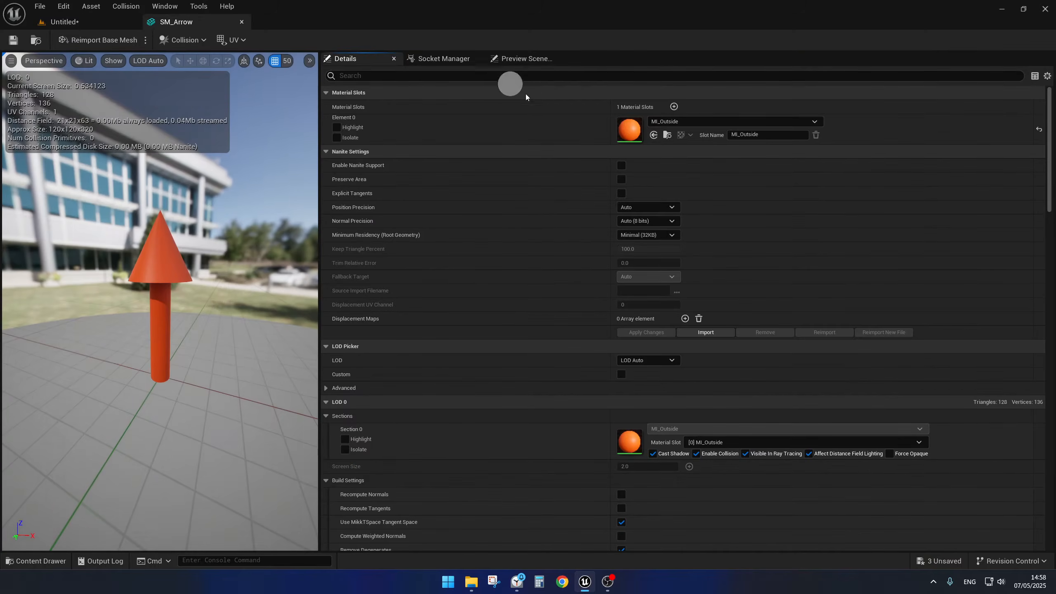
{"action": "left_click", "coordinate": [674, 107]}
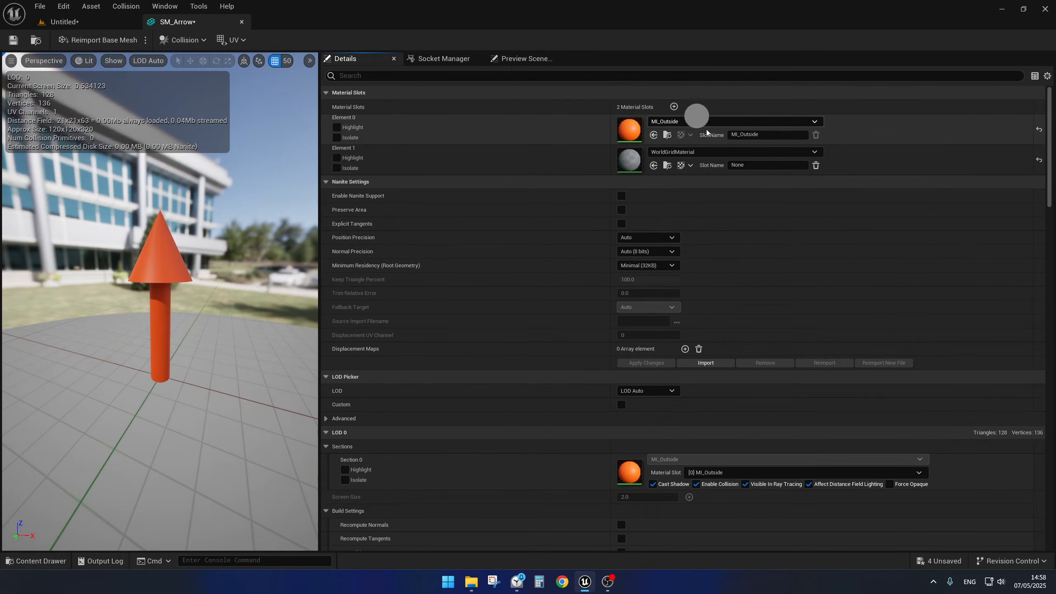
{"action": "left_click", "coordinate": [810, 152]}
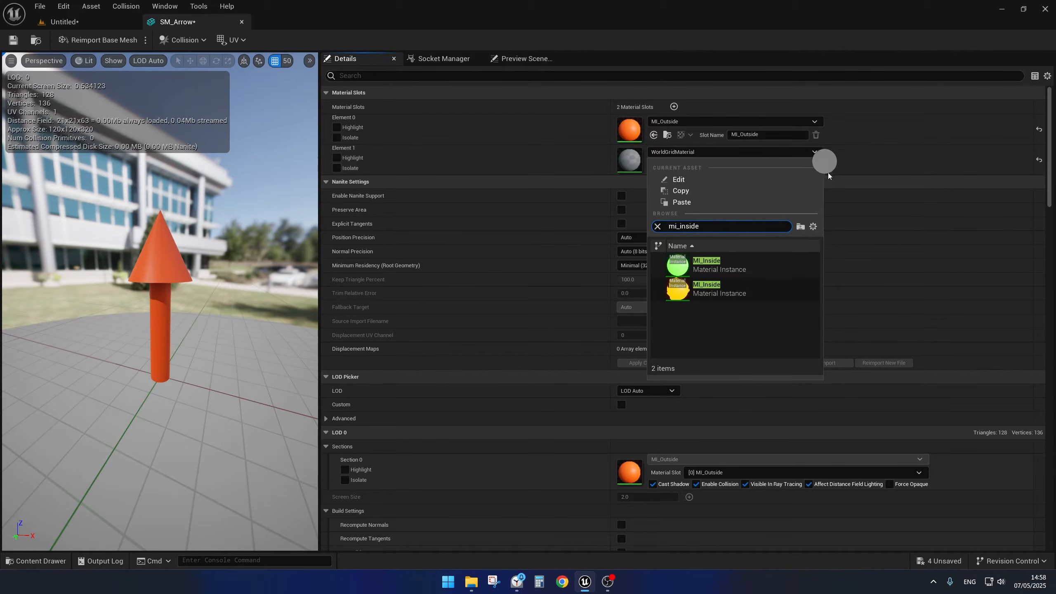
{"action": "left_click", "coordinate": [716, 269]}
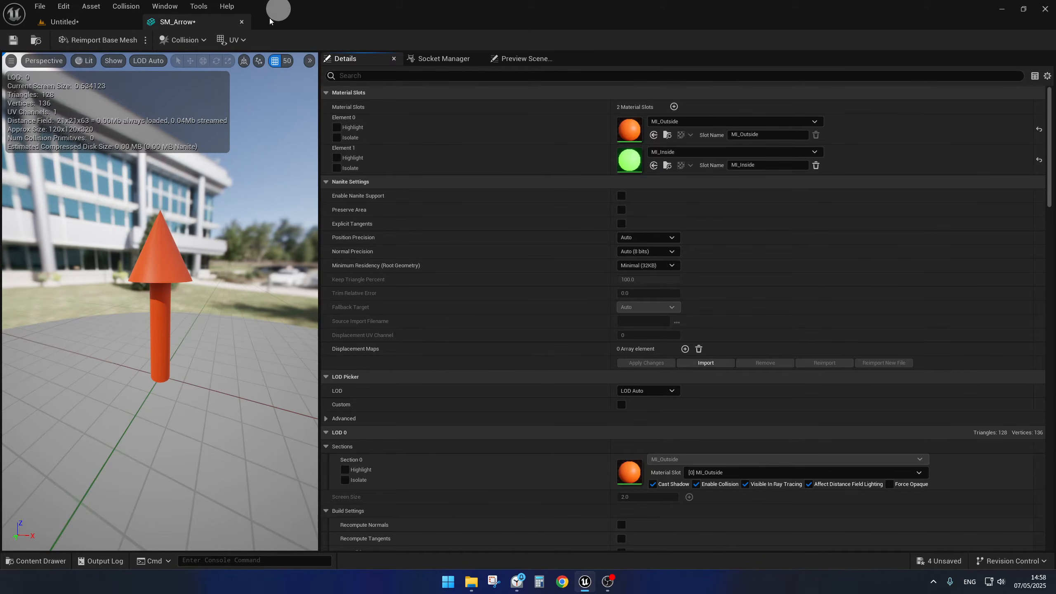
{"action": "left_click", "coordinate": [13, 39]}
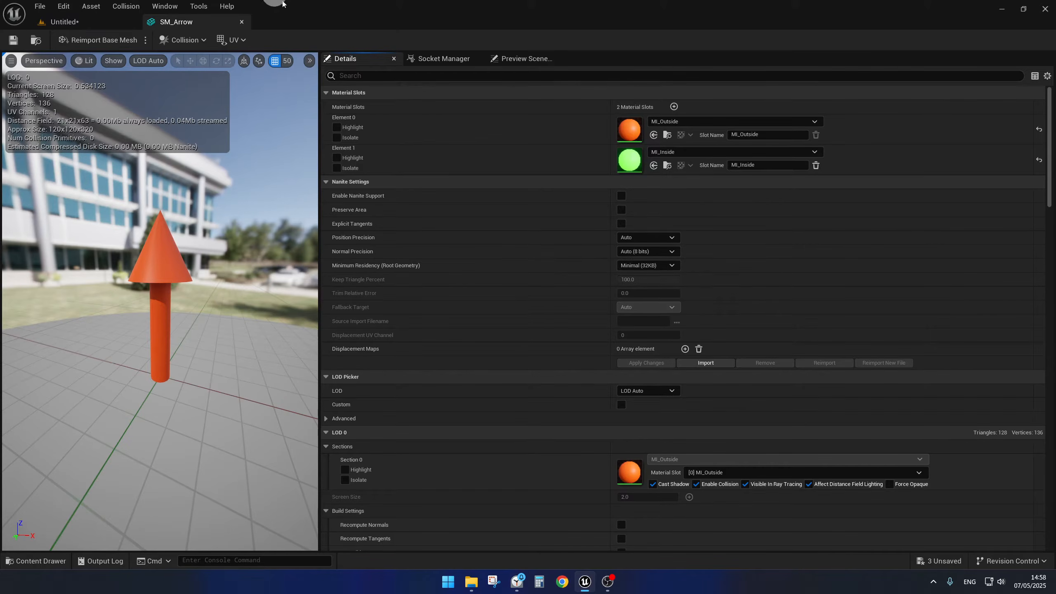
{"action": "left_click", "coordinate": [241, 22]}
{"action": "right_click_drag", "start_coordinate": [438, 307], "coordinate": [434, 304]}
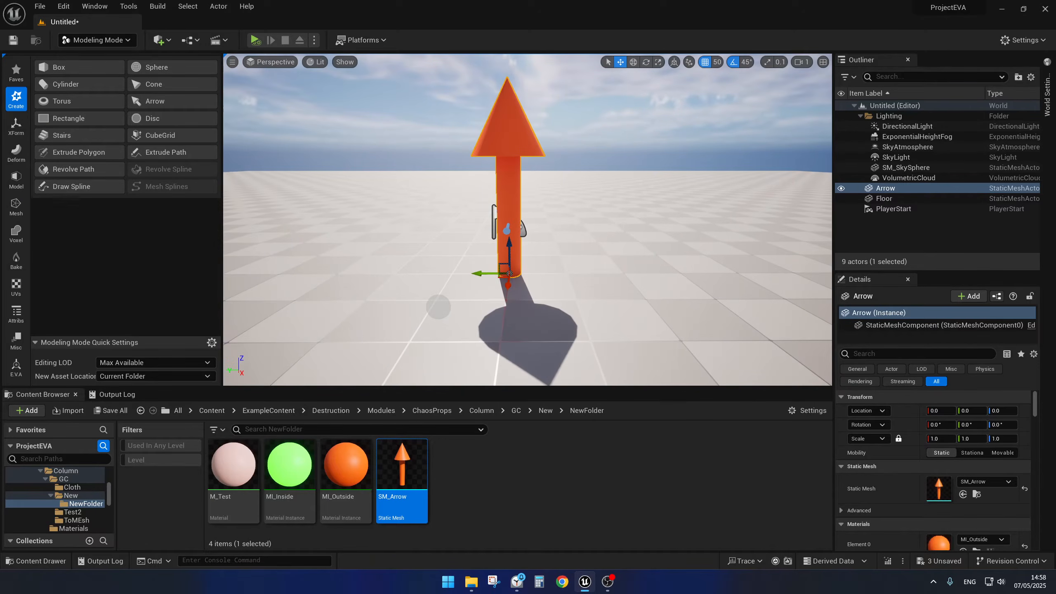
Step: Switch to Fracture mode and generate a geometry collection named GC_Arrow in NewFolder from the selected arrow
{"action": "left_click", "coordinate": [114, 41]}
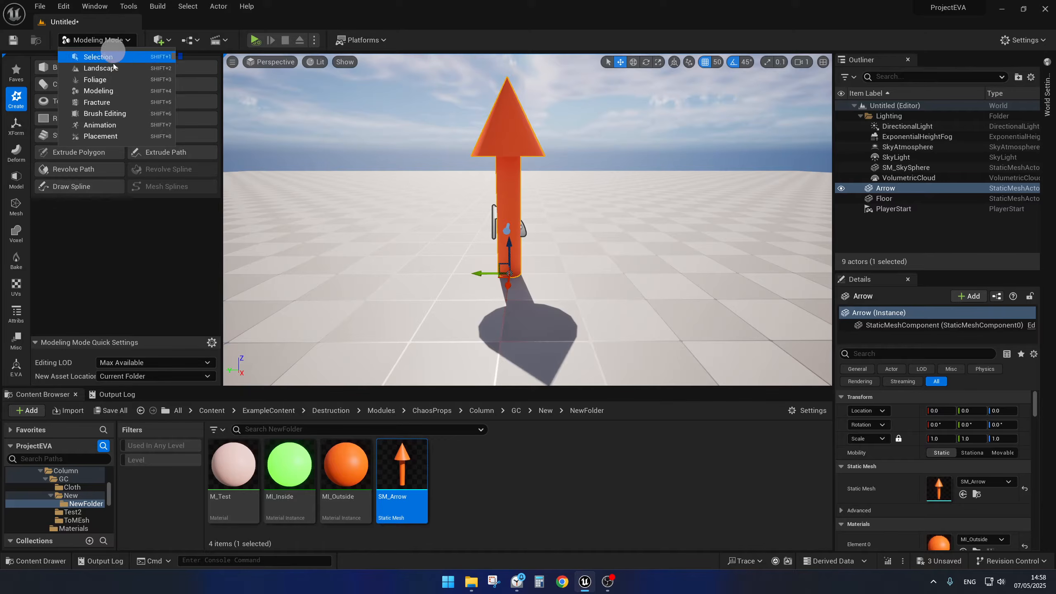
{"action": "left_click", "coordinate": [108, 102]}
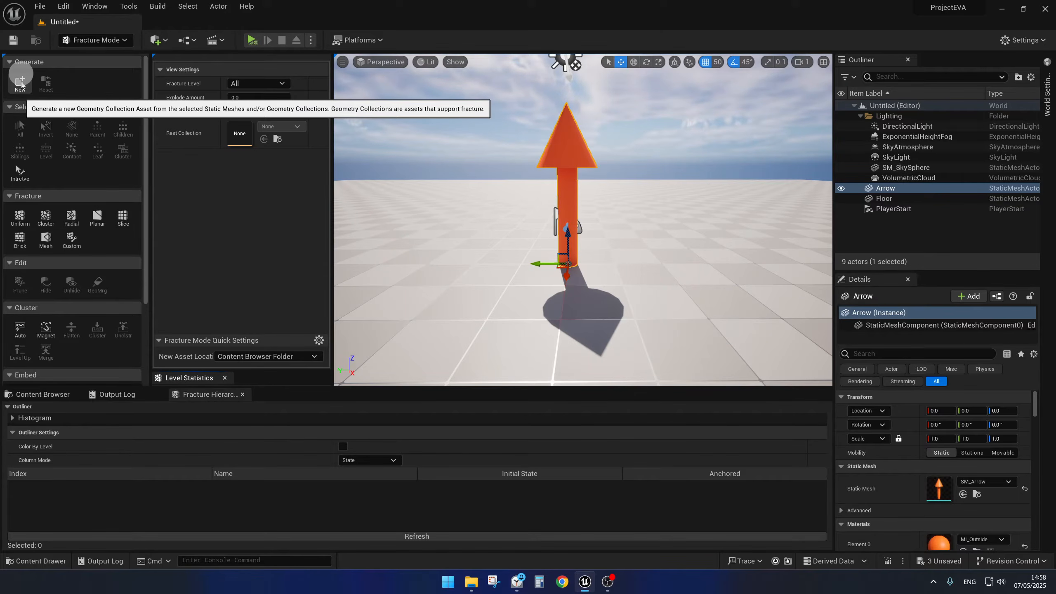
{"action": "left_click", "coordinate": [21, 84]}
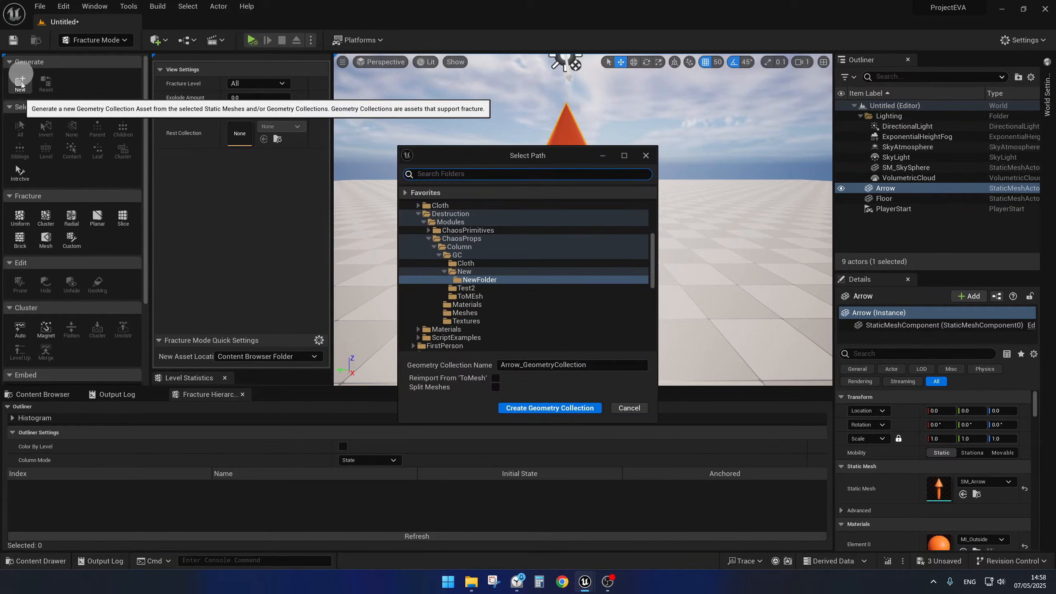
{"action": "left_click_drag", "start_coordinate": [606, 368], "coordinate": [524, 369]}
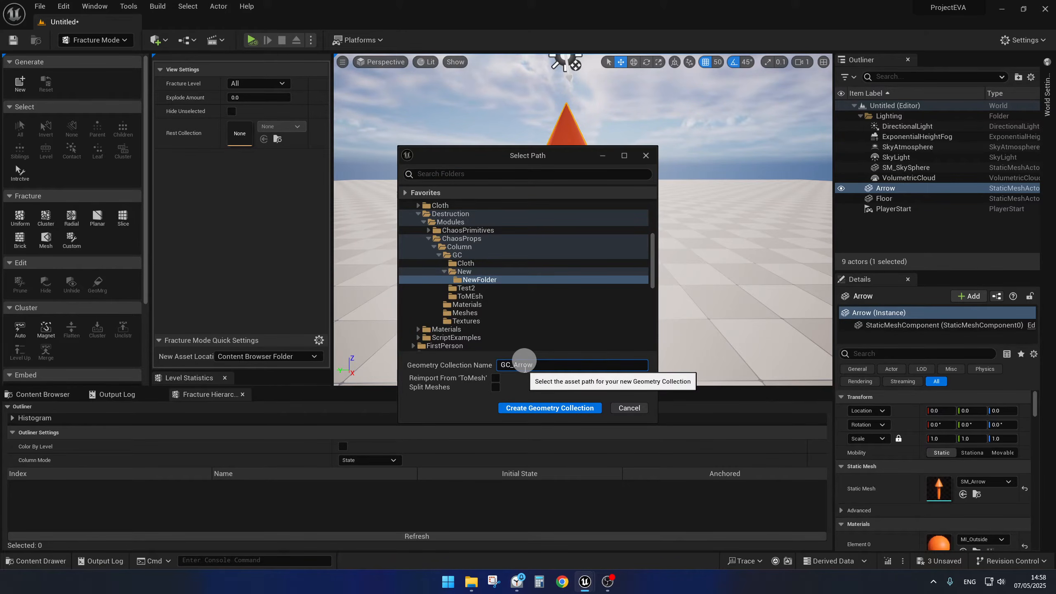
{"action": "left_click", "coordinate": [555, 408]}
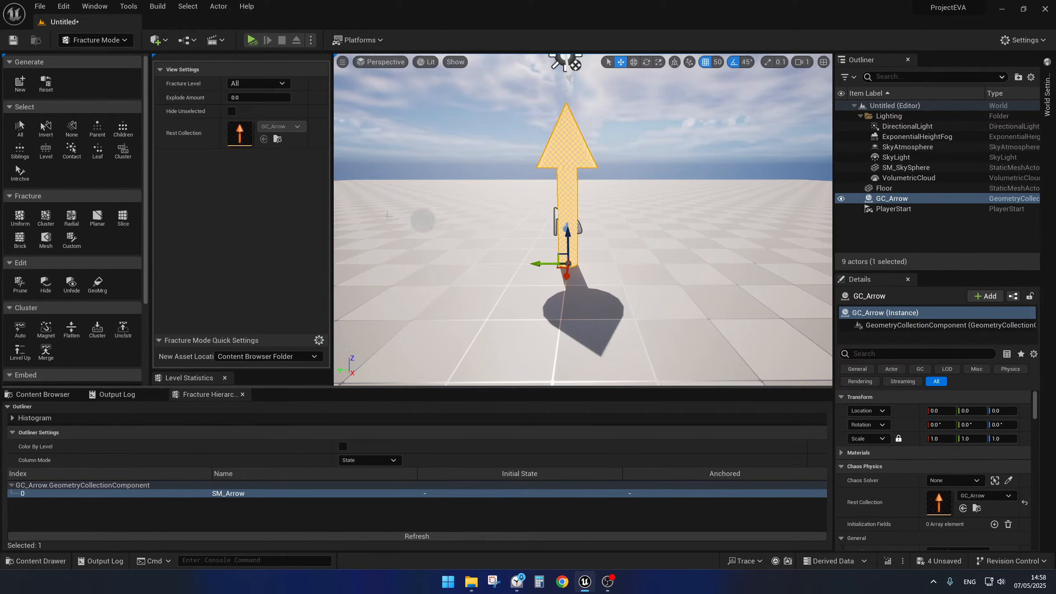
Step: Fracture GC_Arrow with the Uniform Voronoi tool, using 20 minimum and maximum sites and MI_Inside as the internal material
{"action": "left_click", "coordinate": [19, 216]}
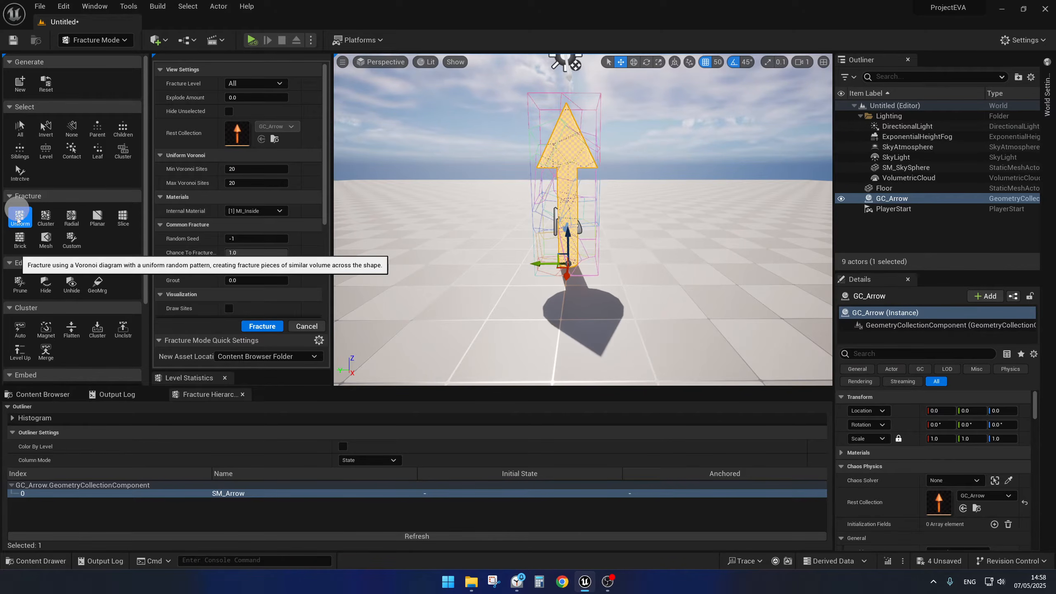
{"action": "left_click", "coordinate": [274, 210]}
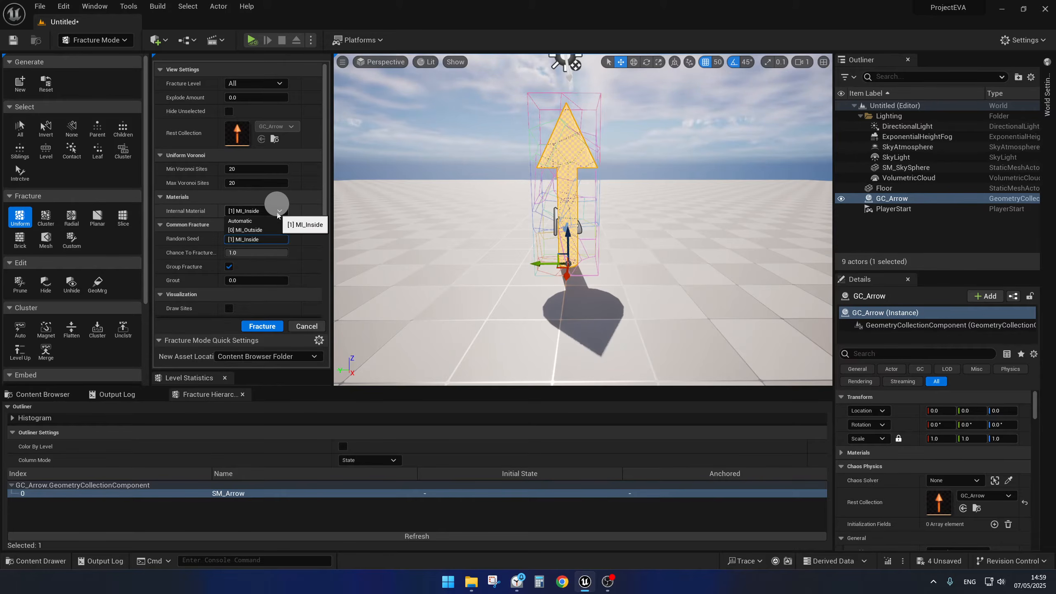
{"action": "left_click", "coordinate": [252, 239]}
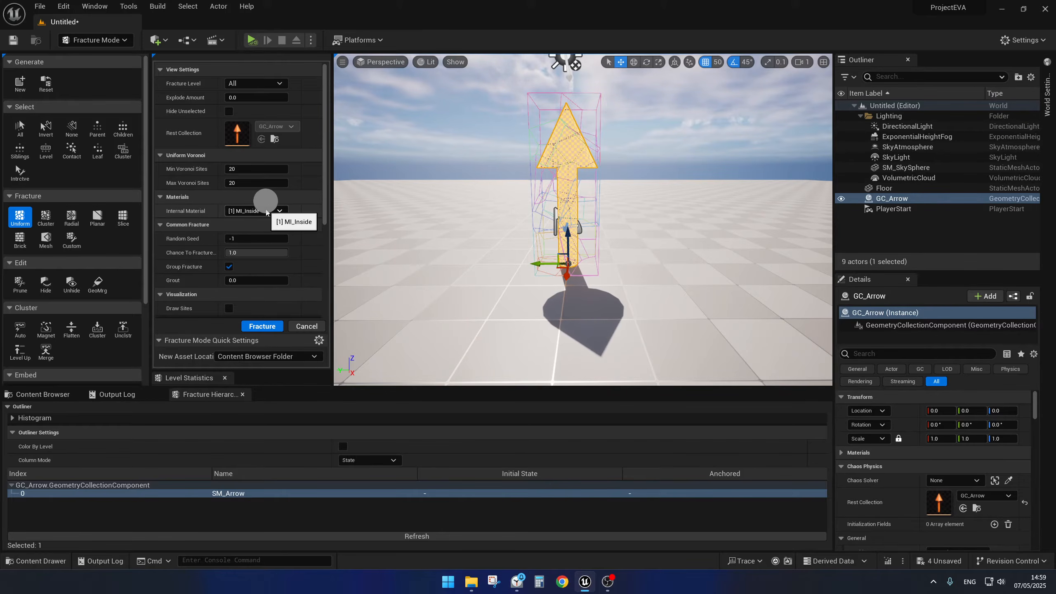
{"action": "left_click", "coordinate": [262, 327]}
{"action": "right_click_drag", "start_coordinate": [403, 291], "coordinate": [417, 269]}
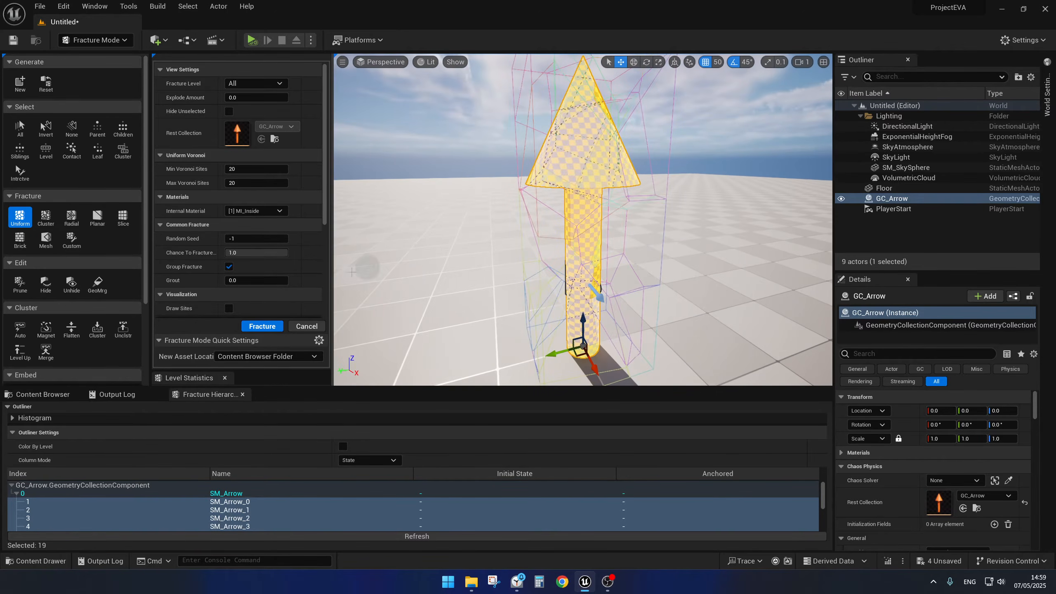
{"action": "left_click_drag", "start_coordinate": [237, 88], "coordinate": [222, 89]}
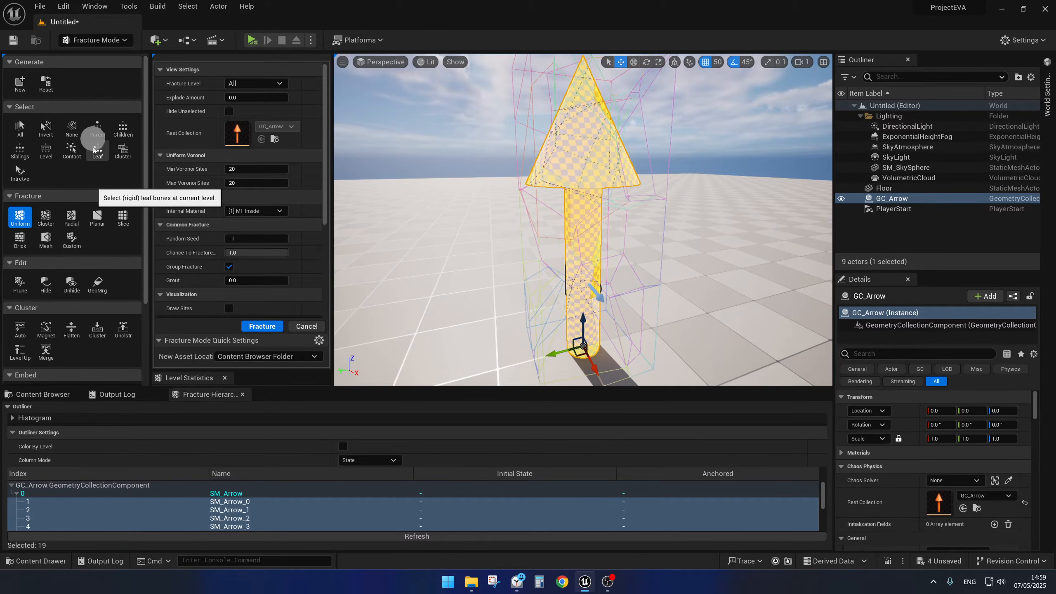
Step: Convert the fractured GC_Arrow to a static mesh named SM_Arrow_Frac in NewFolder, keeping Prompt for Base Name enabled, and save it
{"action": "scroll", "coordinate": [89, 133], "scroll_direction": "down", "scroll_amount": 5}
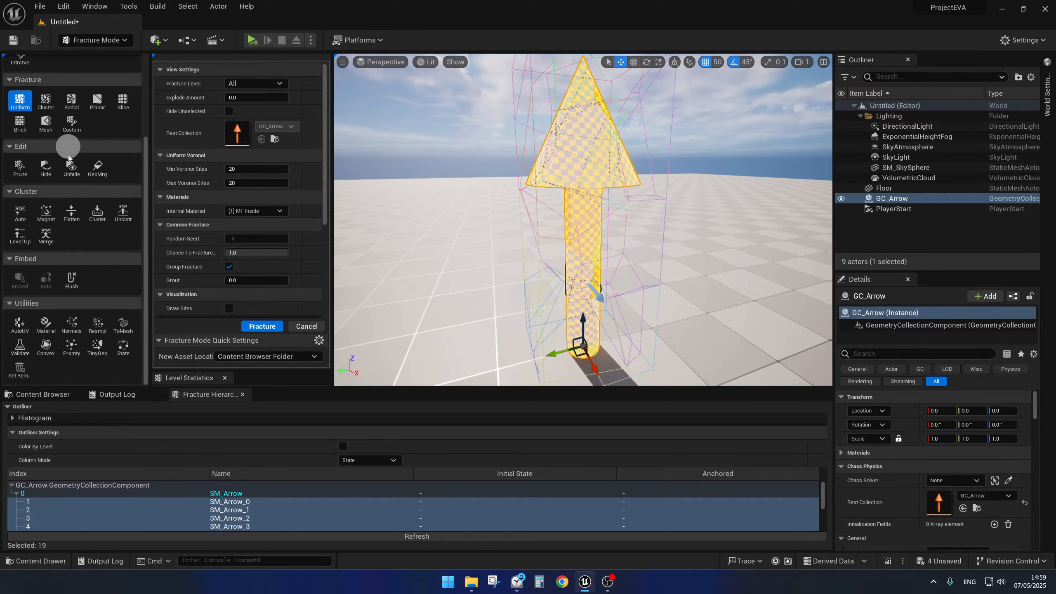
{"action": "left_click", "coordinate": [123, 325]}
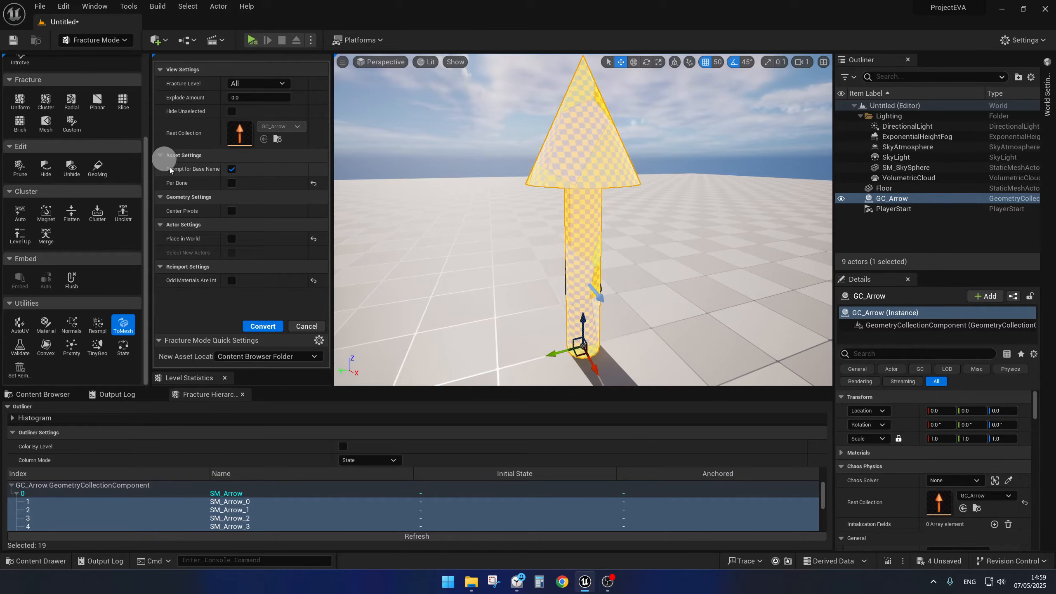
{"action": "left_click", "coordinate": [232, 169]}
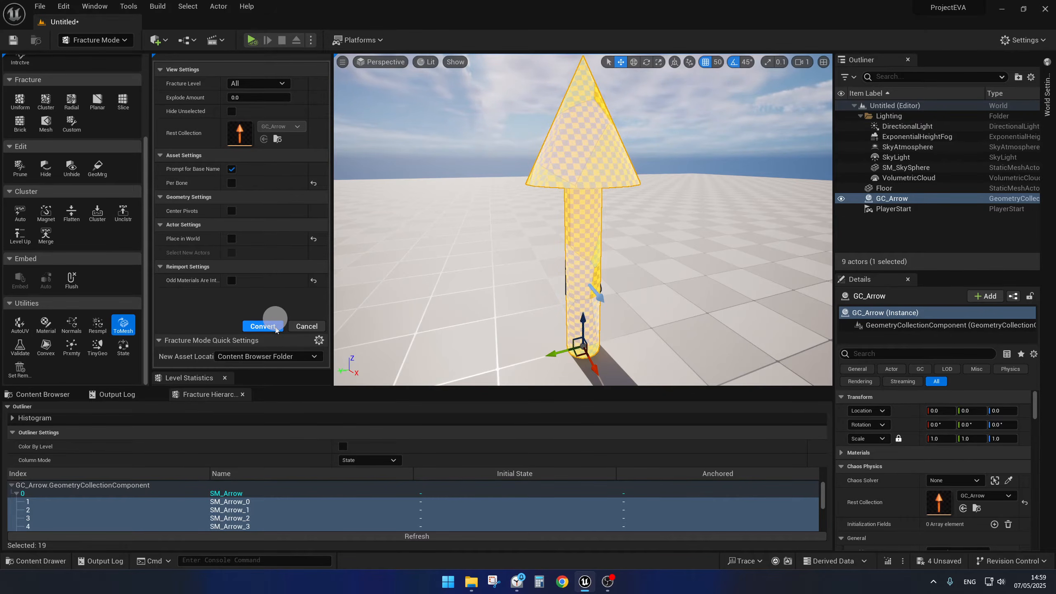
{"action": "left_click", "coordinate": [262, 327]}
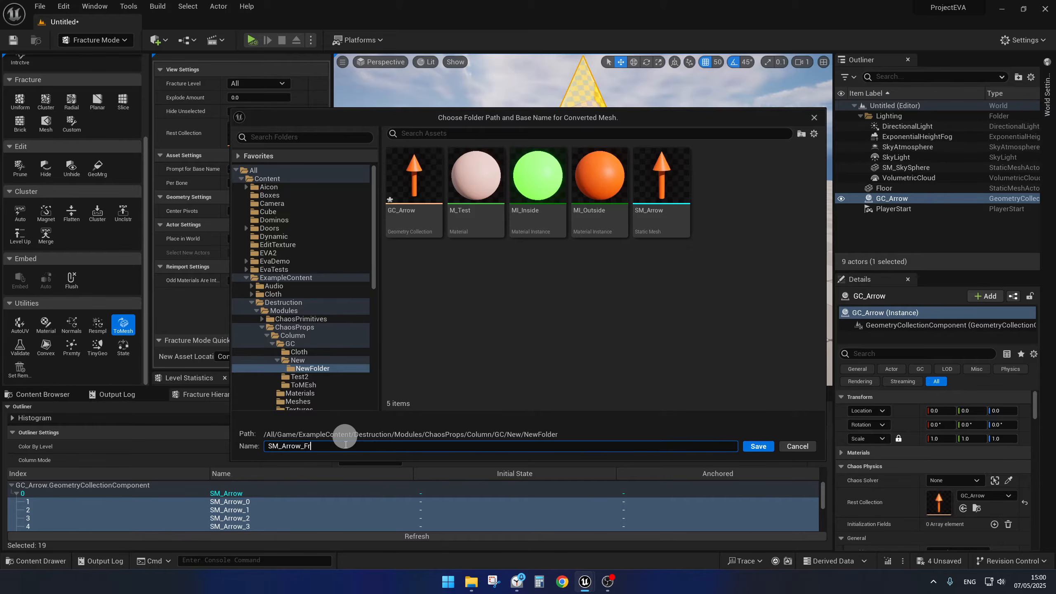
{"action": "key", "text": "Return"}
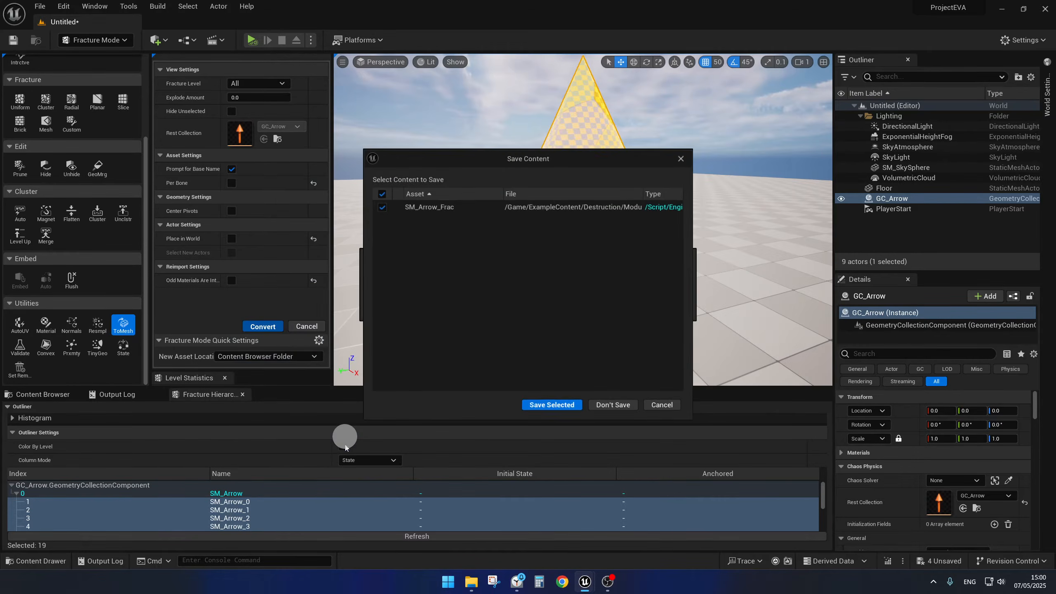
{"action": "left_click", "coordinate": [560, 401]}
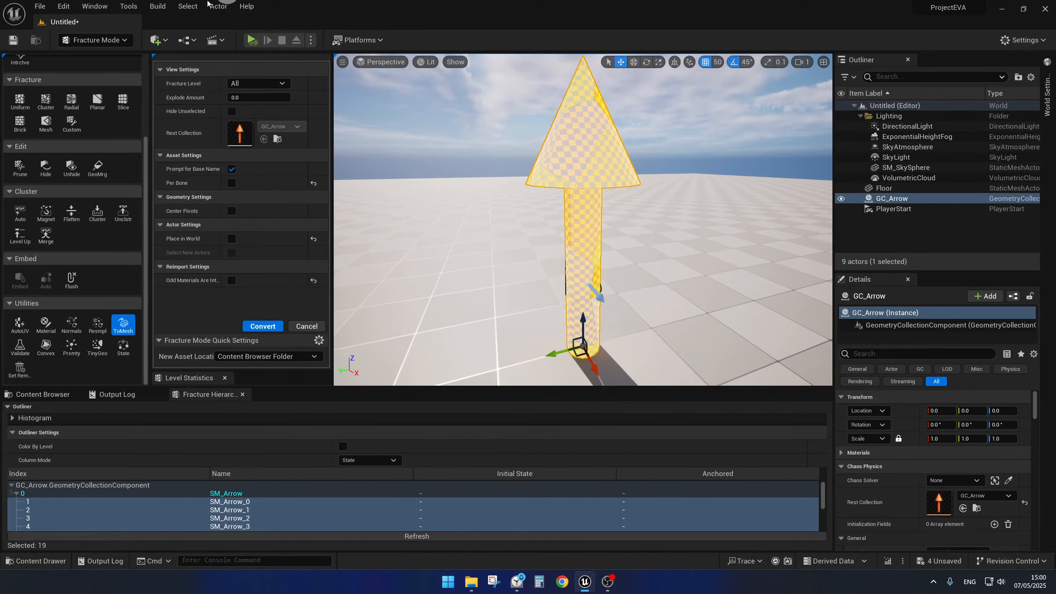
Step: Return to Selection mode, show NewFolder's assets, and turn off Show Bone Colors on the GC_Arrow actor
{"action": "left_click", "coordinate": [94, 41]}
{"action": "left_click", "coordinate": [100, 61]}
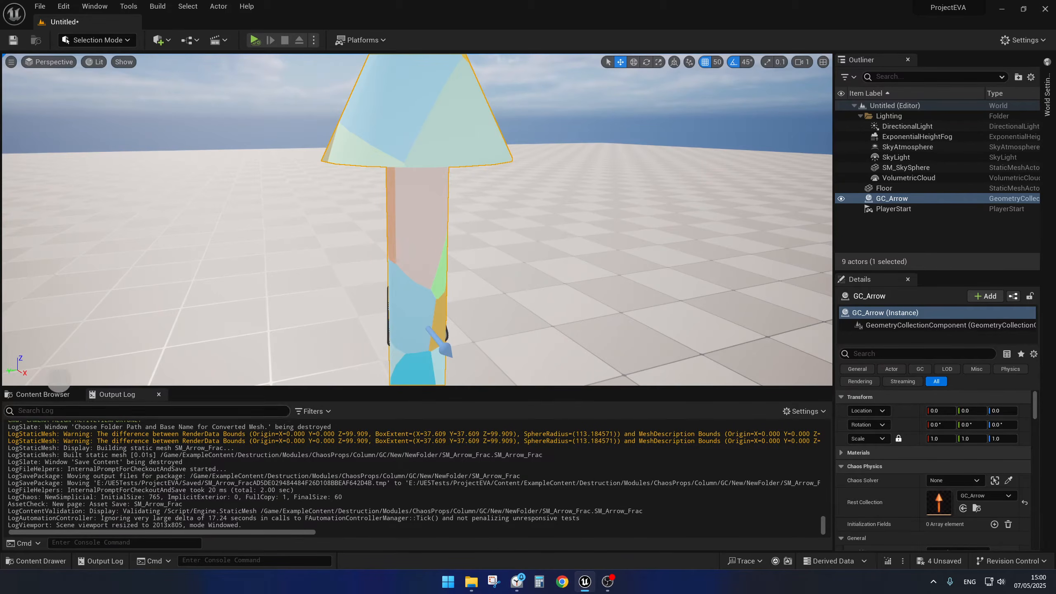
{"action": "left_click", "coordinate": [50, 394]}
{"action": "left_click_drag", "start_coordinate": [349, 236], "coordinate": [343, 246]}
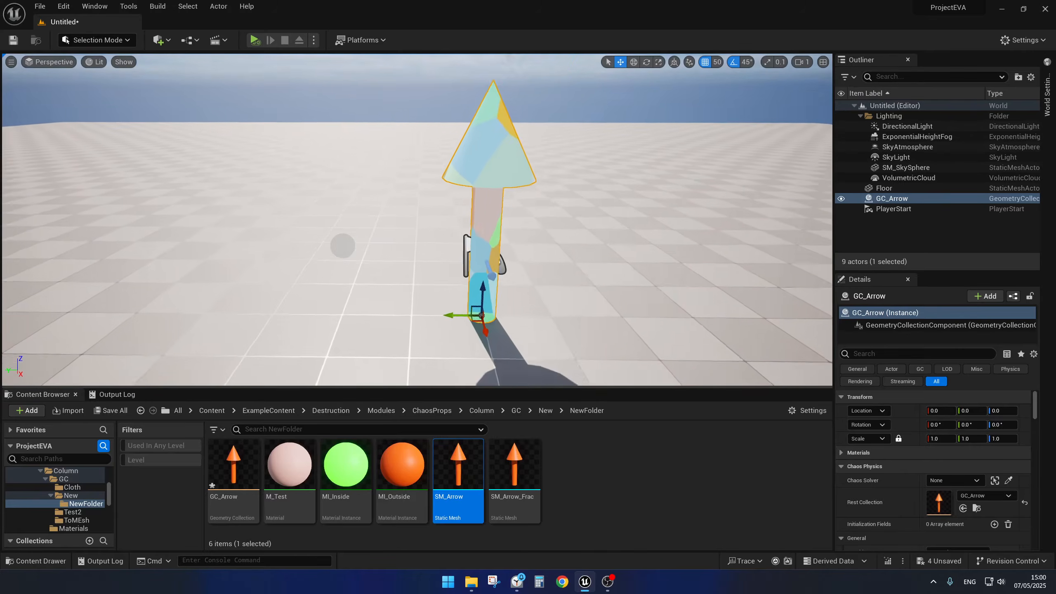
{"action": "right_click_drag", "start_coordinate": [342, 245], "coordinate": [412, 153]}
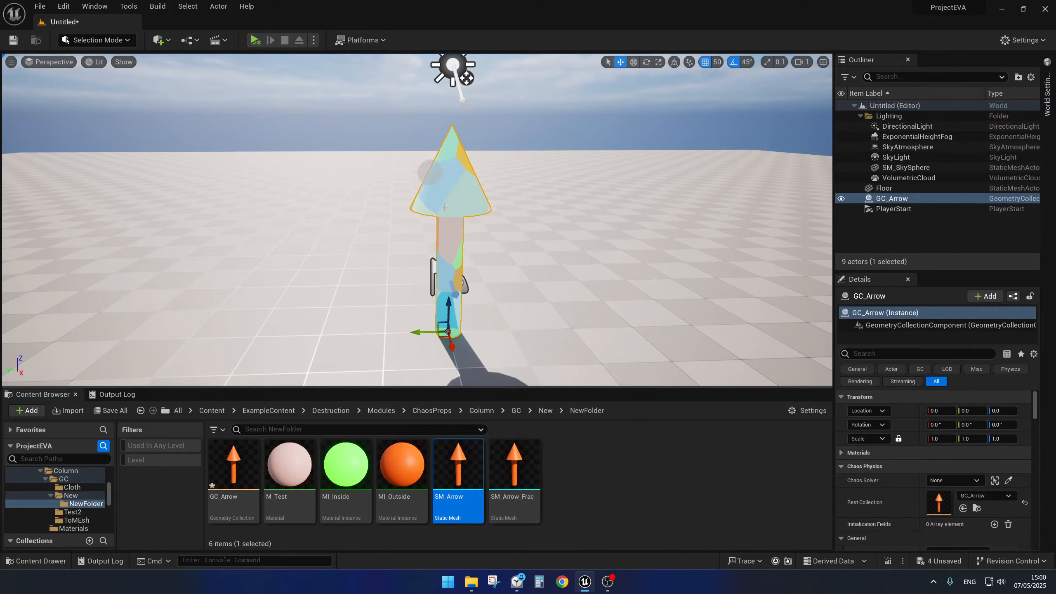
{"action": "scroll", "coordinate": [956, 420], "scroll_direction": "down", "scroll_amount": 3}
{"action": "left_click", "coordinate": [931, 511]}
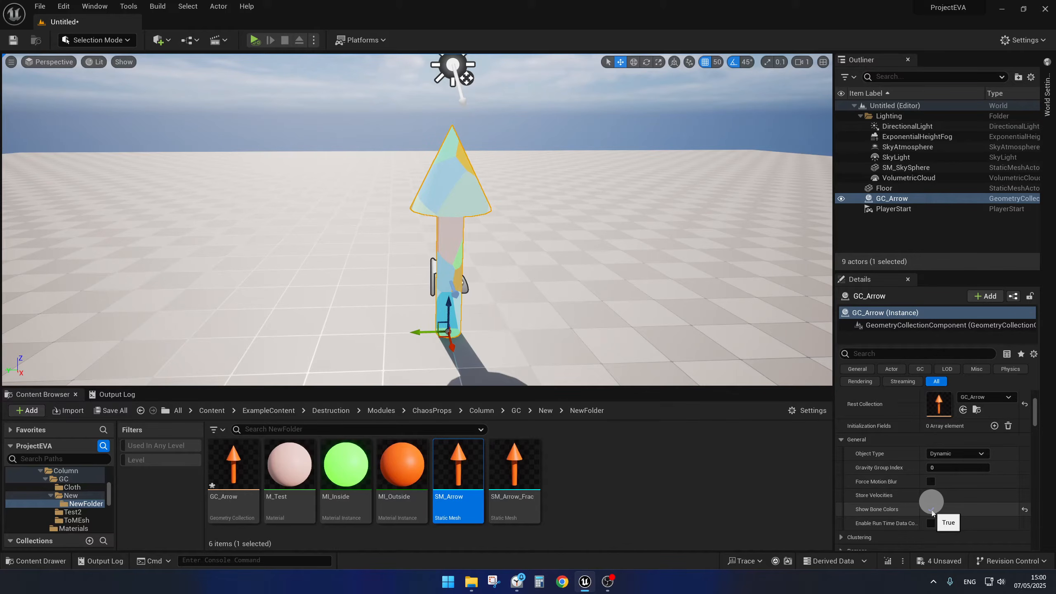
{"action": "left_click", "coordinate": [931, 509]}
Step: Place the SM_Arrow_Frac static mesh from NewFolder in the level beside GC_Arrow and frame it
{"action": "right_click_drag", "start_coordinate": [694, 274], "coordinate": [599, 249]}
{"action": "left_click_drag", "start_coordinate": [526, 451], "coordinate": [697, 196]}
{"action": "right_click_drag", "start_coordinate": [697, 195], "coordinate": [688, 204]}
{"action": "key", "text": "f"}
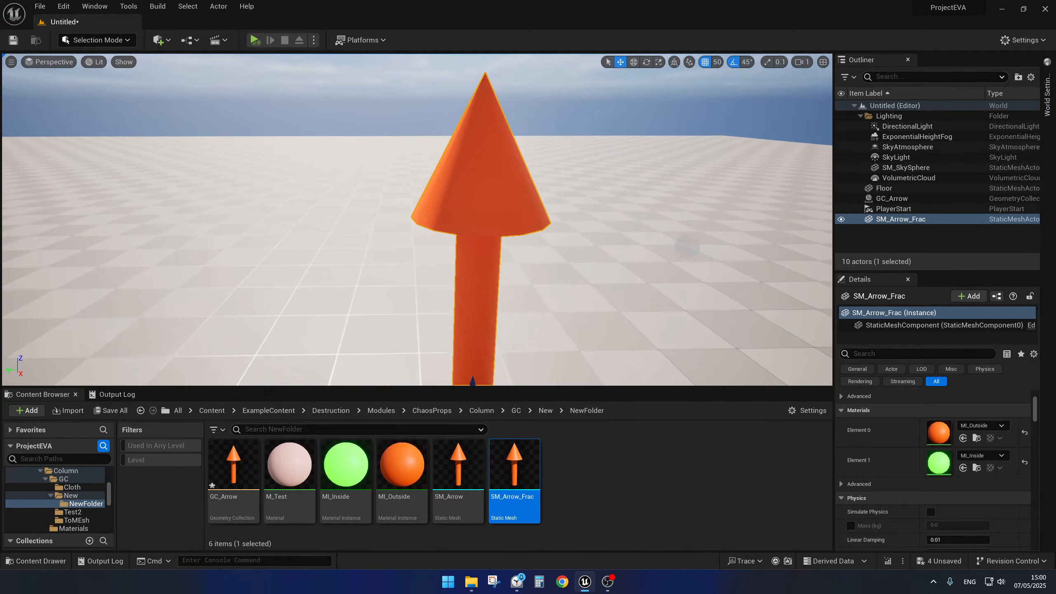
Step: Inspect the internal fracture geometry of SM_Arrow_Frac in Wireframe view, and return the viewport to Lit
{"action": "left_click", "coordinate": [122, 41]}
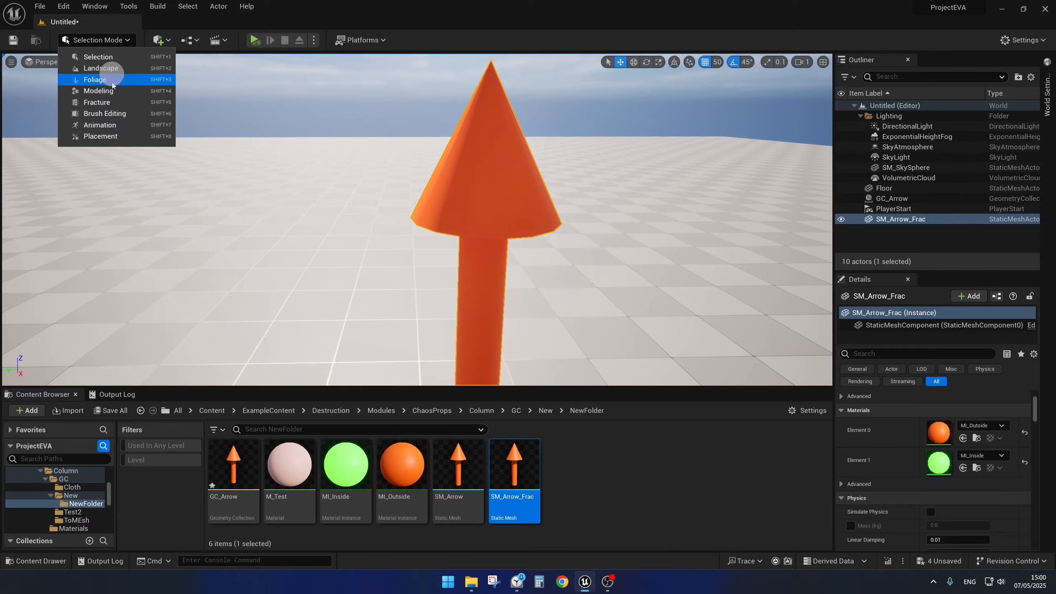
{"action": "left_click", "coordinate": [128, 56]}
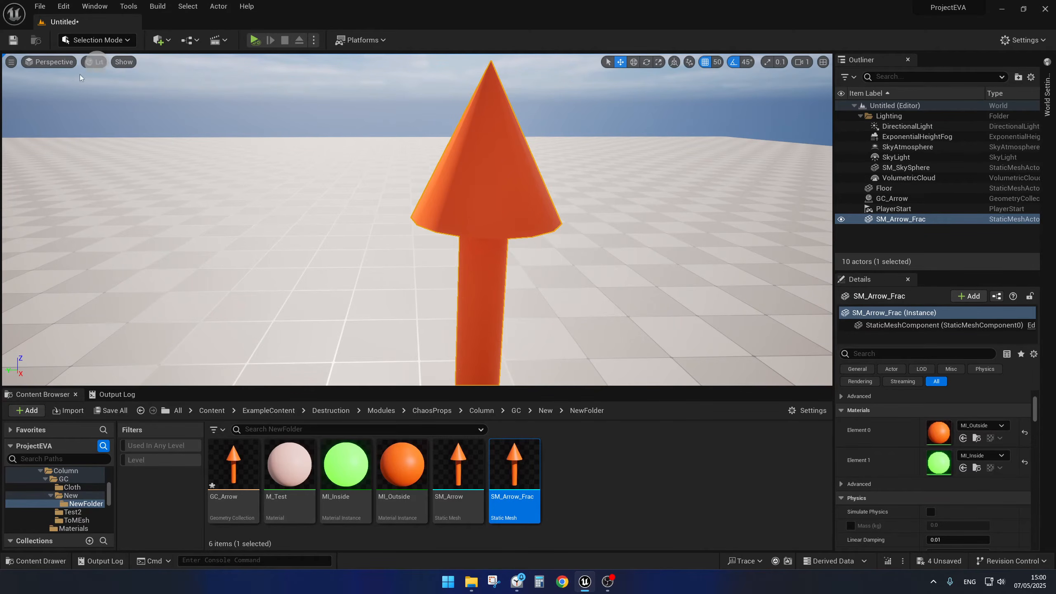
{"action": "left_click", "coordinate": [133, 62]}
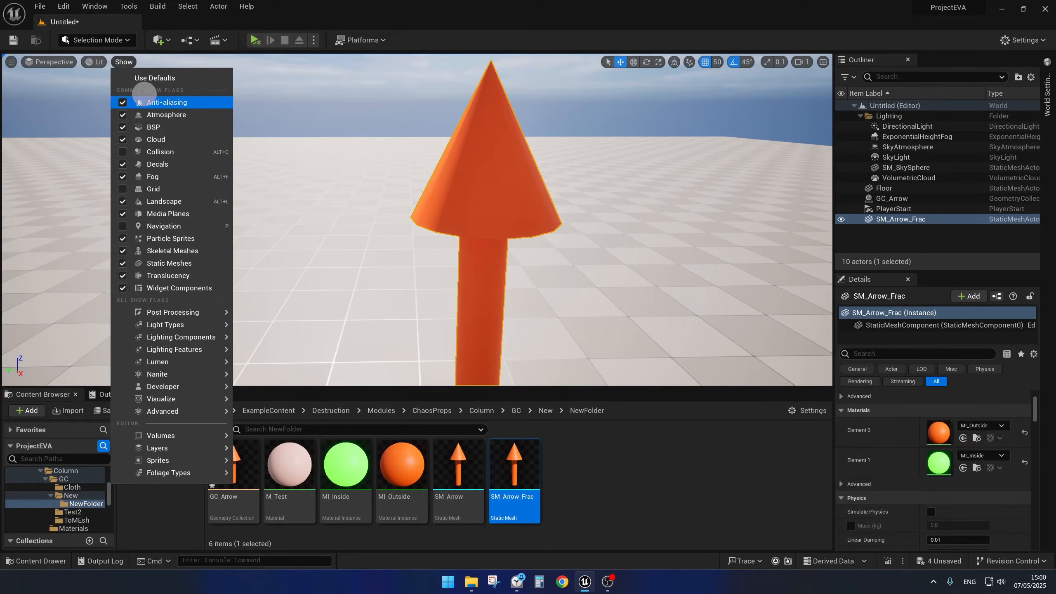
{"action": "left_click", "coordinate": [94, 62]}
{"action": "left_click", "coordinate": [130, 116]}
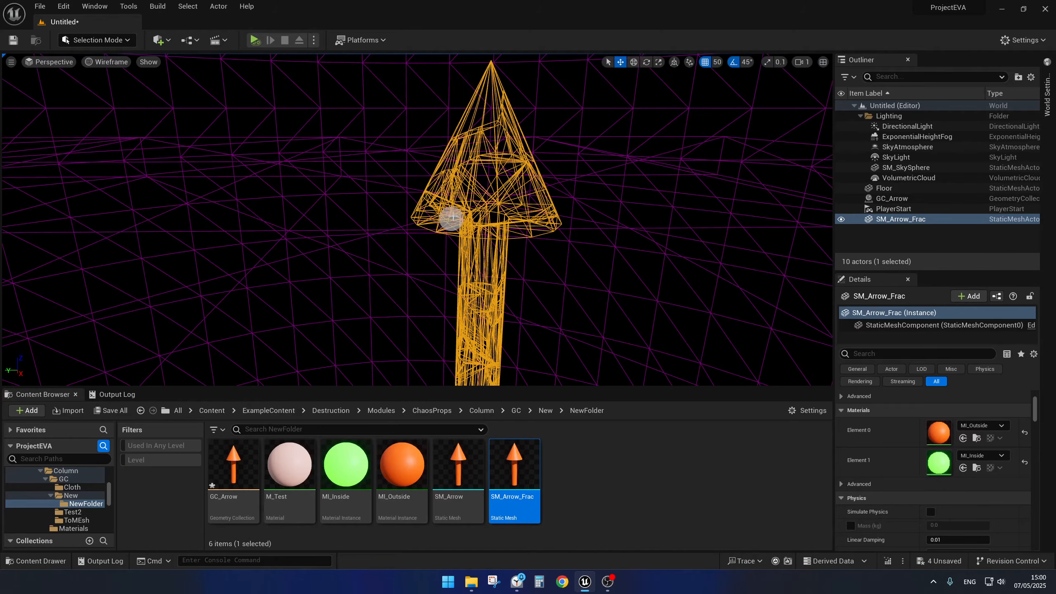
{"action": "right_click_drag", "start_coordinate": [472, 154], "coordinate": [483, 158]}
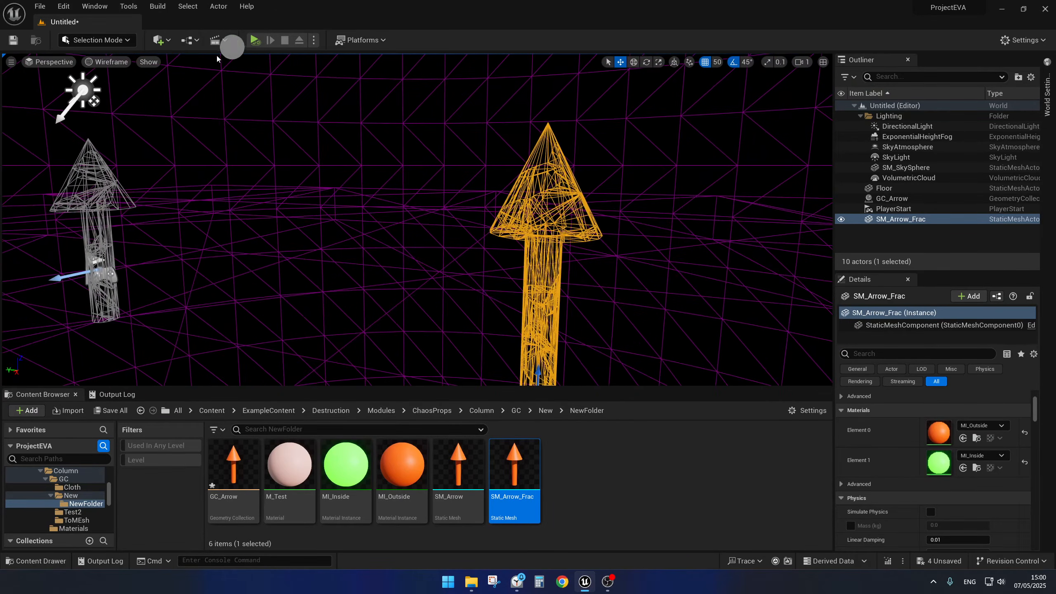
{"action": "left_click", "coordinate": [116, 41]}
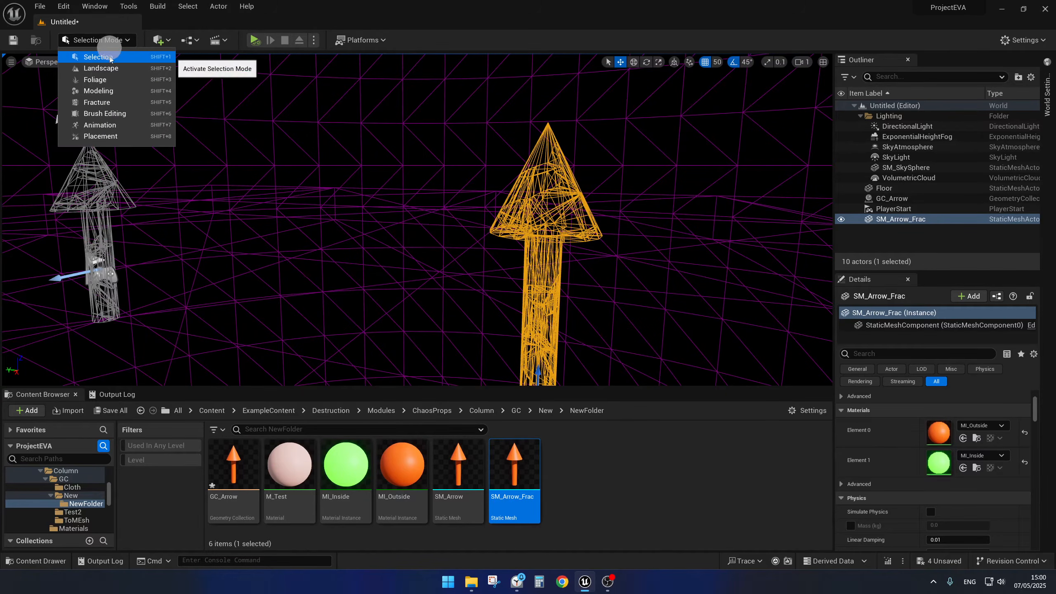
{"action": "left_click", "coordinate": [138, 40]}
{"action": "left_click", "coordinate": [107, 61]}
{"action": "left_click", "coordinate": [123, 89]}
{"action": "right_click_drag", "start_coordinate": [299, 149], "coordinate": [300, 150]}
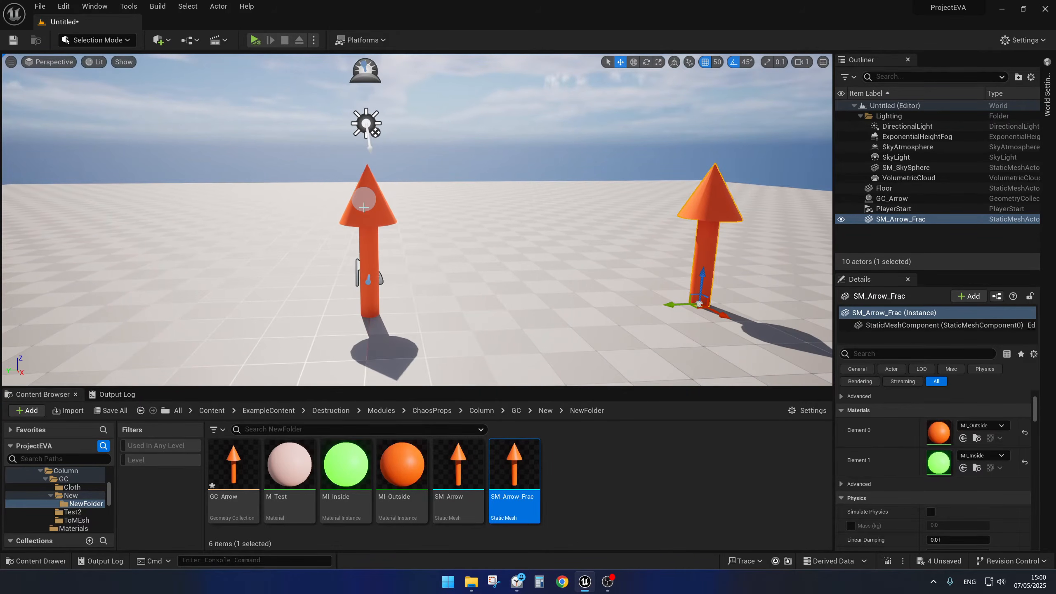
Step: Find FS_MasterField in the Engine content by searching "master", place it at GC_Arrow's base, and return to the unfiltered NewFolder
{"action": "scroll", "coordinate": [75, 506], "scroll_direction": "down", "scroll_amount": 6}
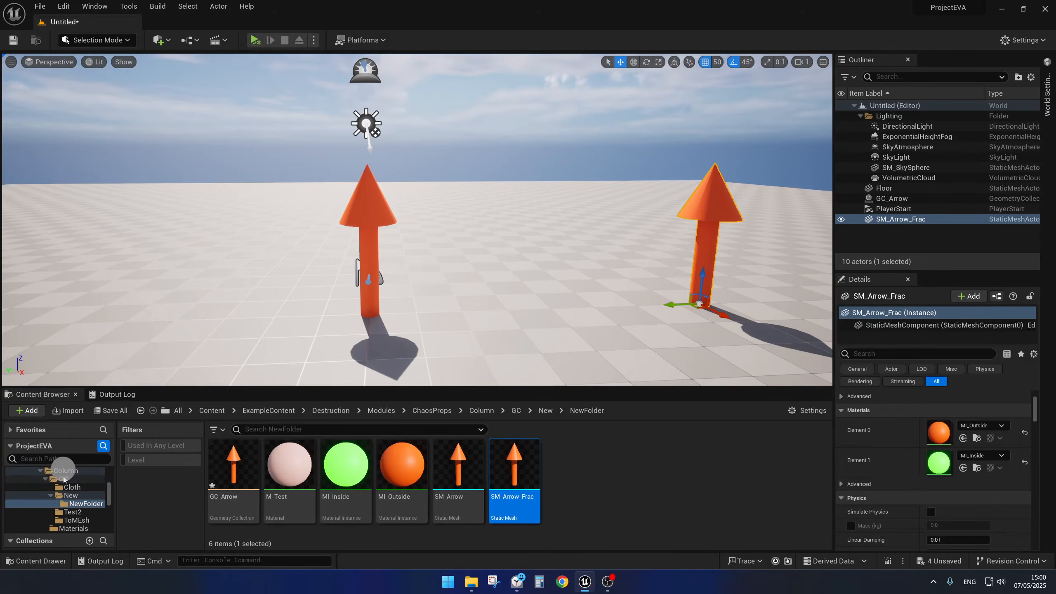
{"action": "scroll", "coordinate": [75, 506], "scroll_direction": "down", "scroll_amount": 5}
{"action": "left_click", "coordinate": [25, 528]}
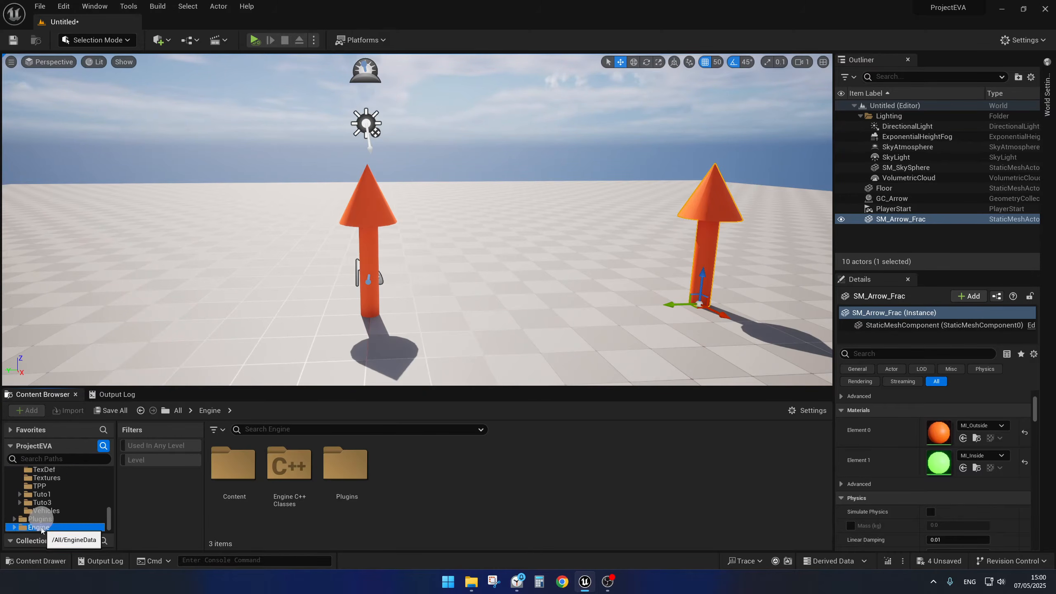
{"action": "left_click", "coordinate": [284, 428]}
{"action": "type", "text": "master"}
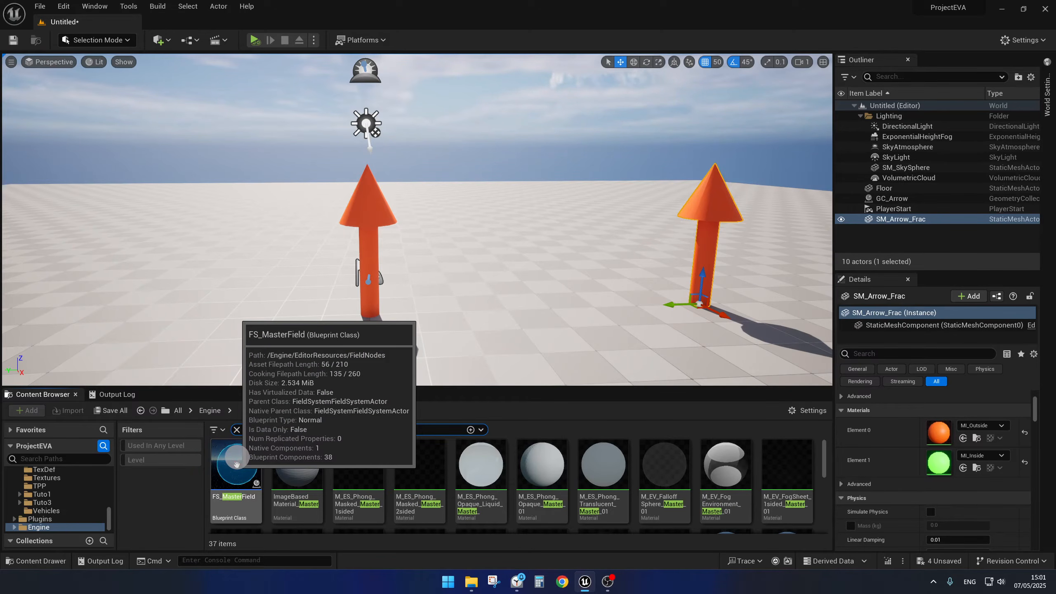
{"action": "left_click_drag", "start_coordinate": [237, 465], "coordinate": [376, 328]}
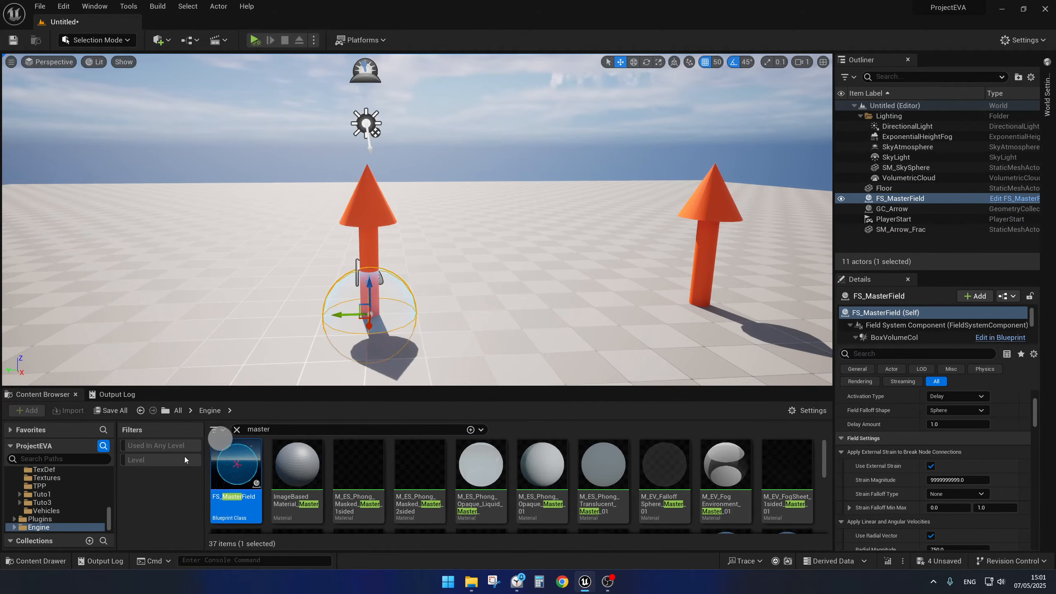
{"action": "left_click", "coordinate": [141, 410]}
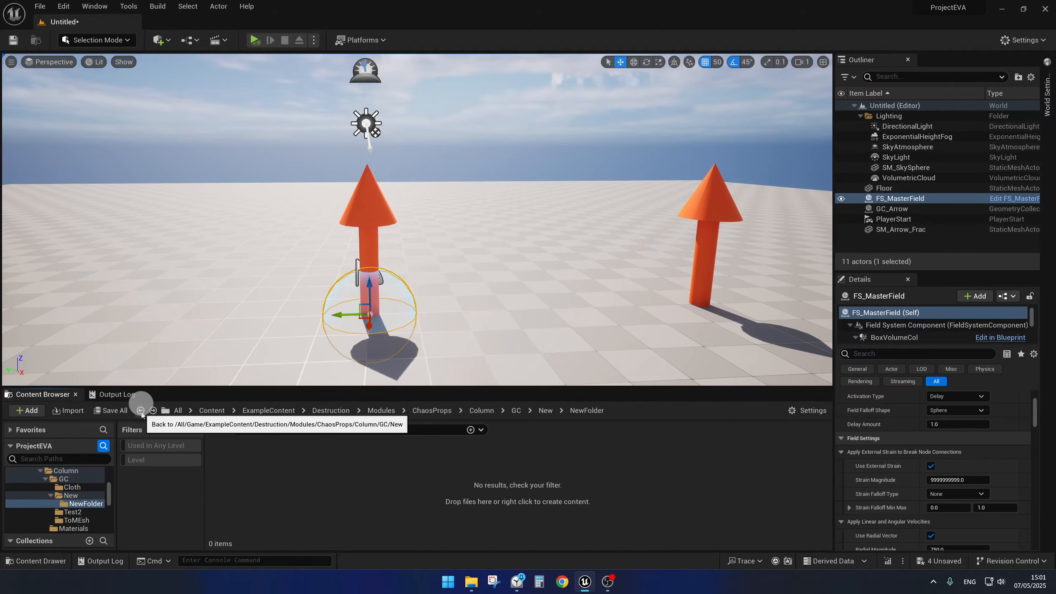
{"action": "left_click", "coordinate": [235, 430]}
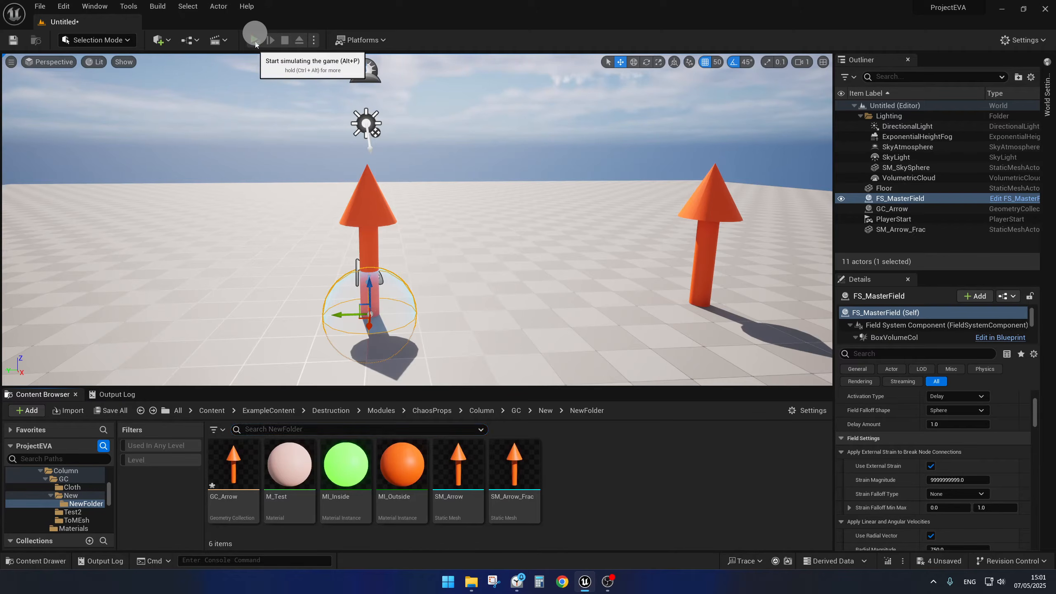
Step: Simulate the level twice to check how FS_MasterField breaks GC_Arrow, stopping each run
{"action": "left_click", "coordinate": [255, 40]}
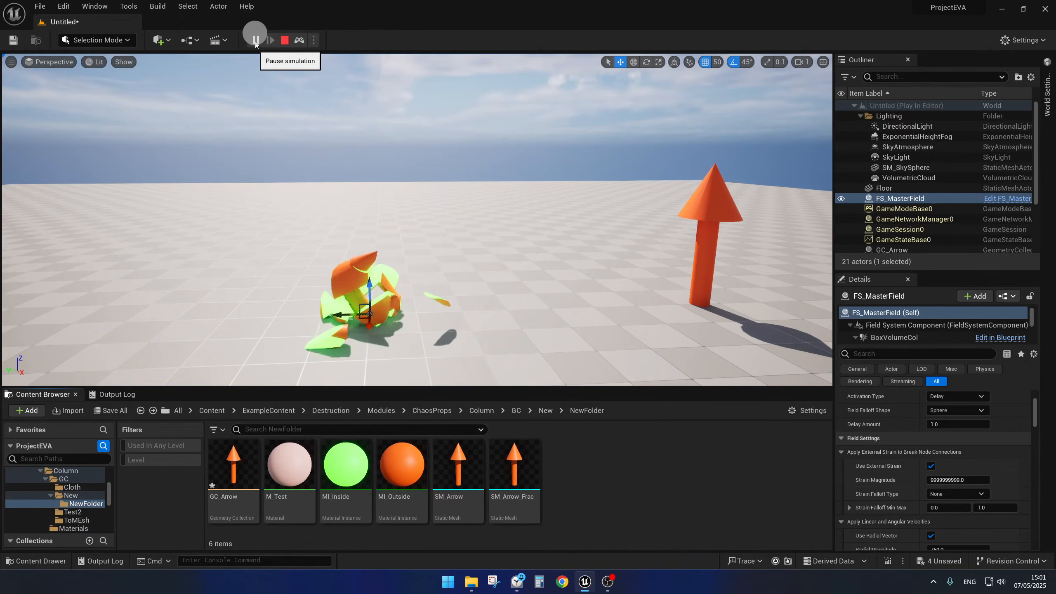
{"action": "left_click", "coordinate": [285, 40]}
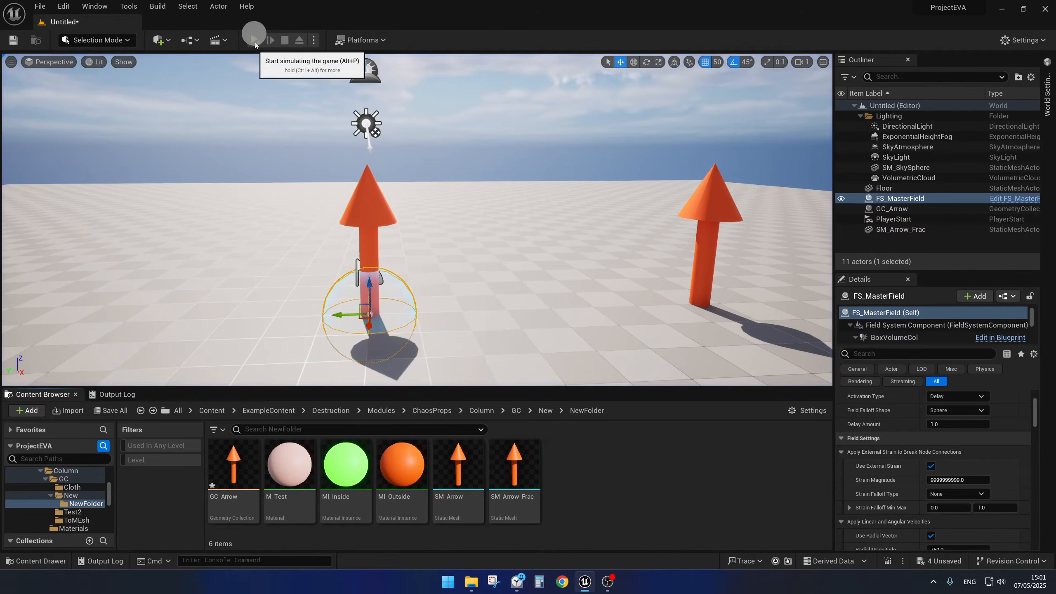
{"action": "left_click", "coordinate": [255, 40]}
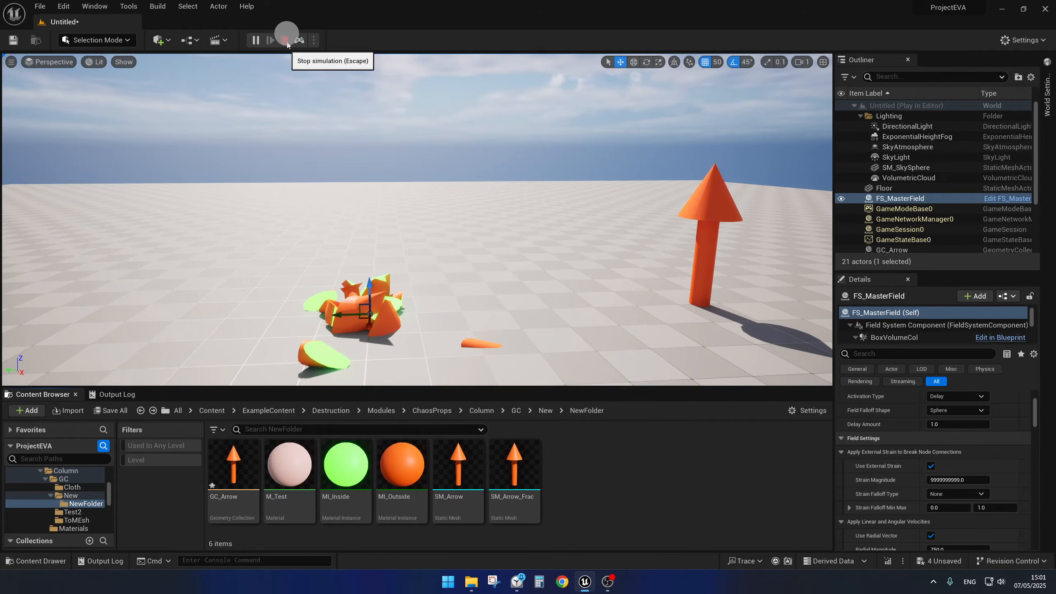
{"action": "left_click", "coordinate": [286, 44]}
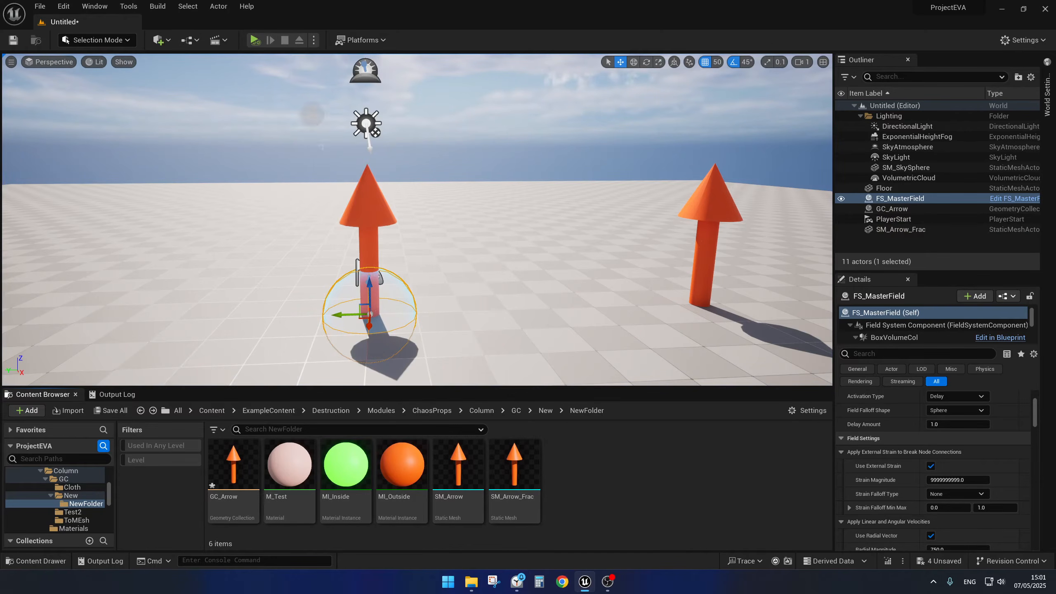
Step: Create a Chaos Cache Manager for the GC_Arrow actor, saving its cache collection as NewChaosCacheCollection1 in the Content folder
{"action": "right_click_drag", "start_coordinate": [495, 221], "coordinate": [491, 226]}
{"action": "key", "text": "w"}
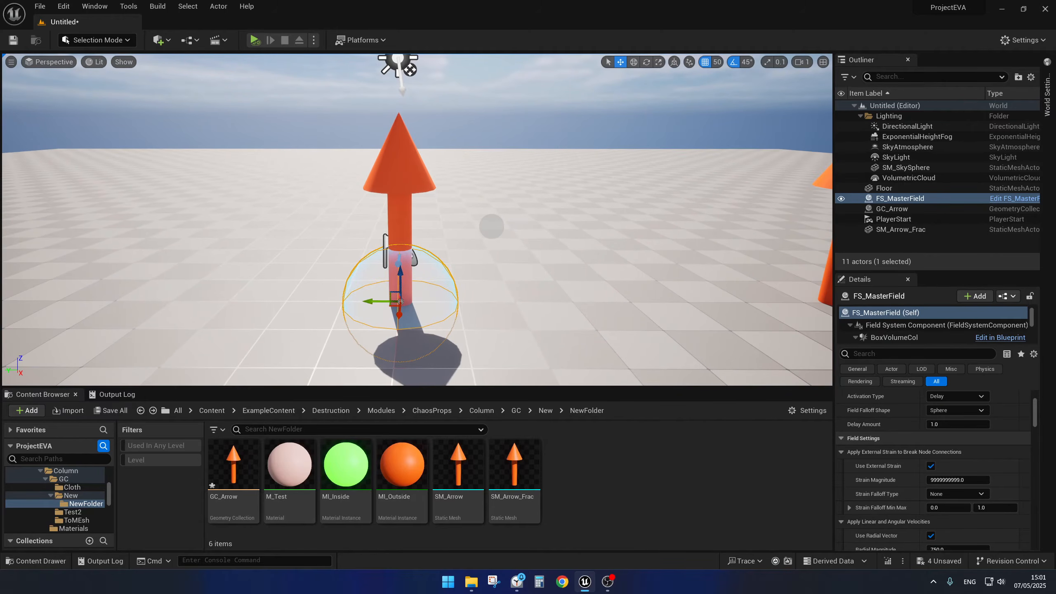
{"action": "left_click", "coordinate": [398, 158]}
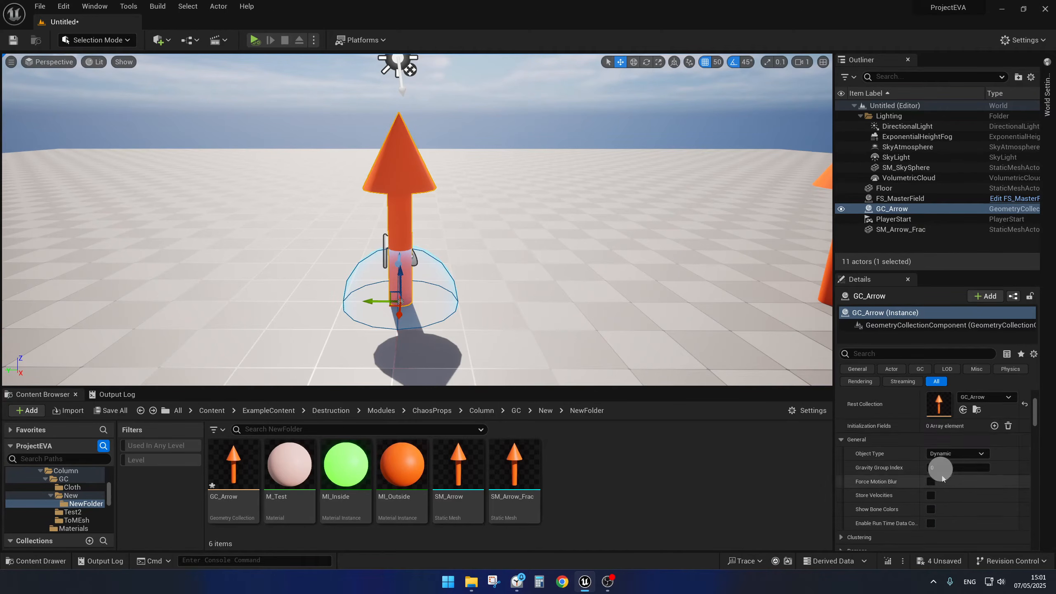
{"action": "scroll", "coordinate": [939, 466], "scroll_direction": "up", "scroll_amount": 3}
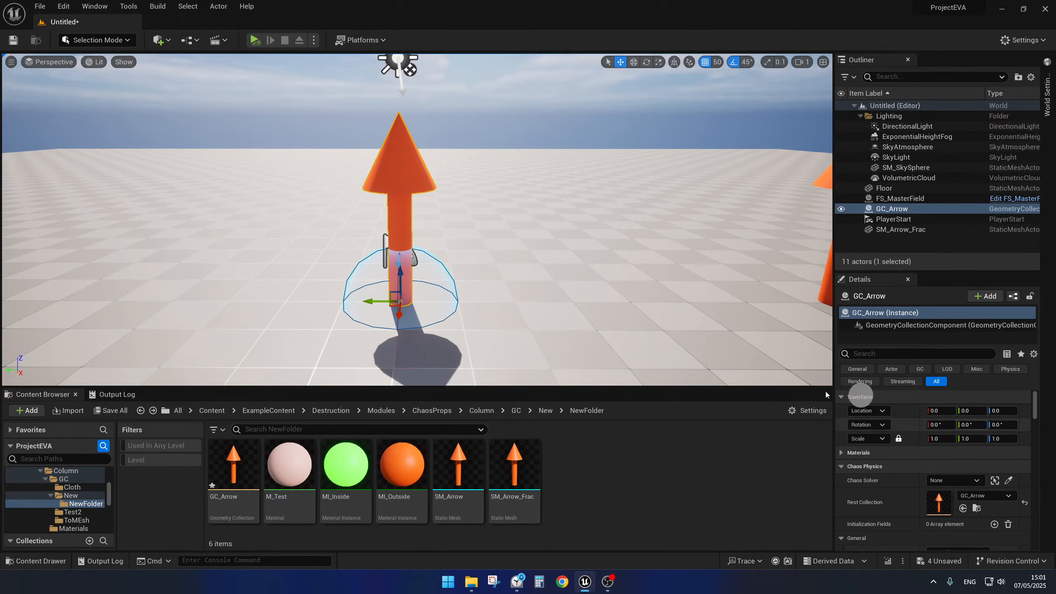
{"action": "left_click_drag", "start_coordinate": [398, 153], "coordinate": [393, 148]}
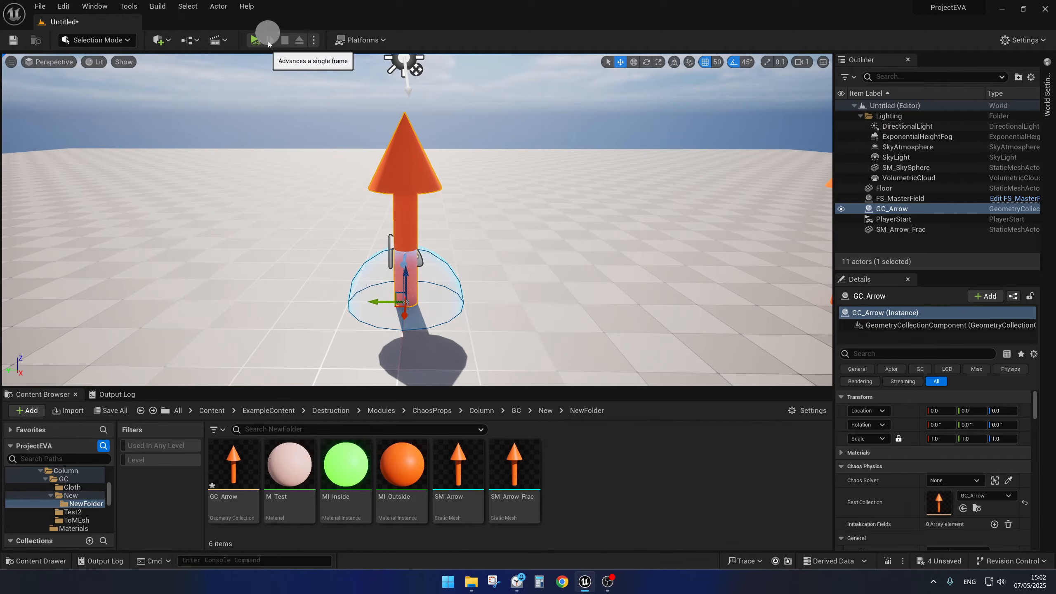
{"action": "left_click", "coordinate": [219, 7]}
{"action": "mouse_move", "coordinate": [239, 286]}
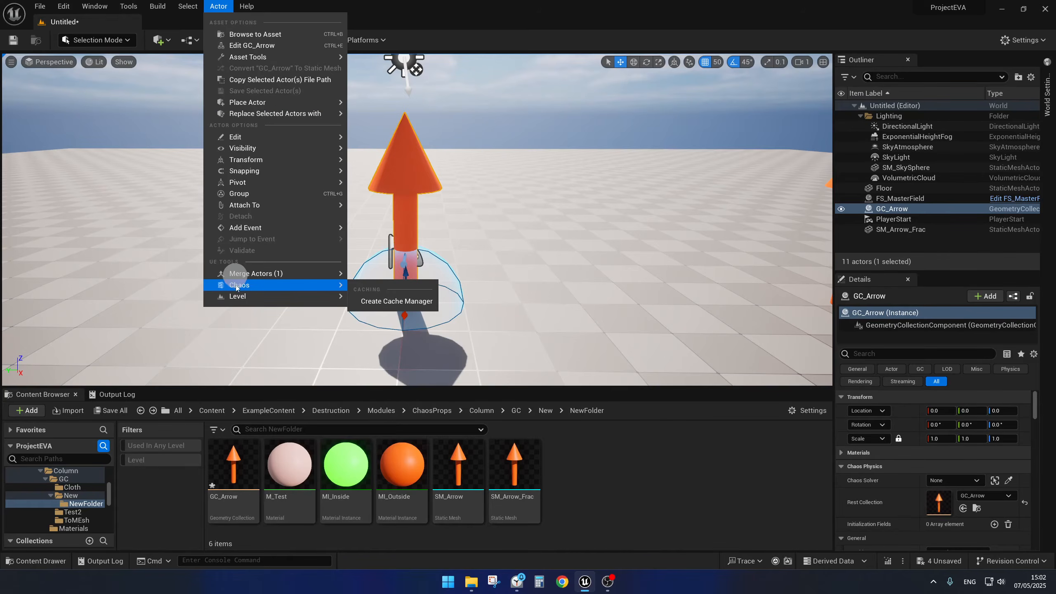
{"action": "left_click", "coordinate": [403, 302]}
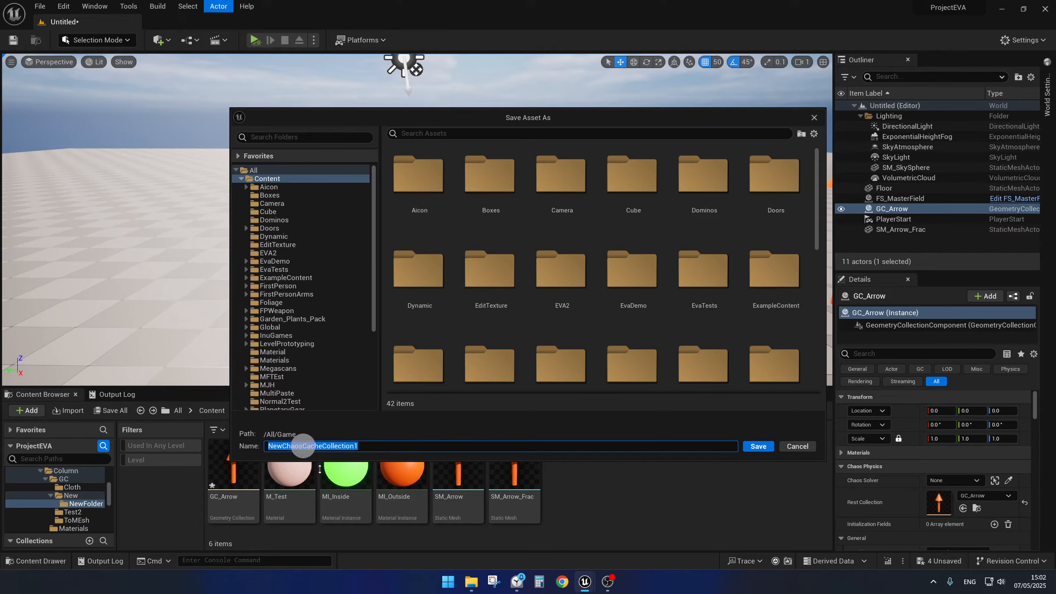
{"action": "left_click", "coordinate": [757, 446]}
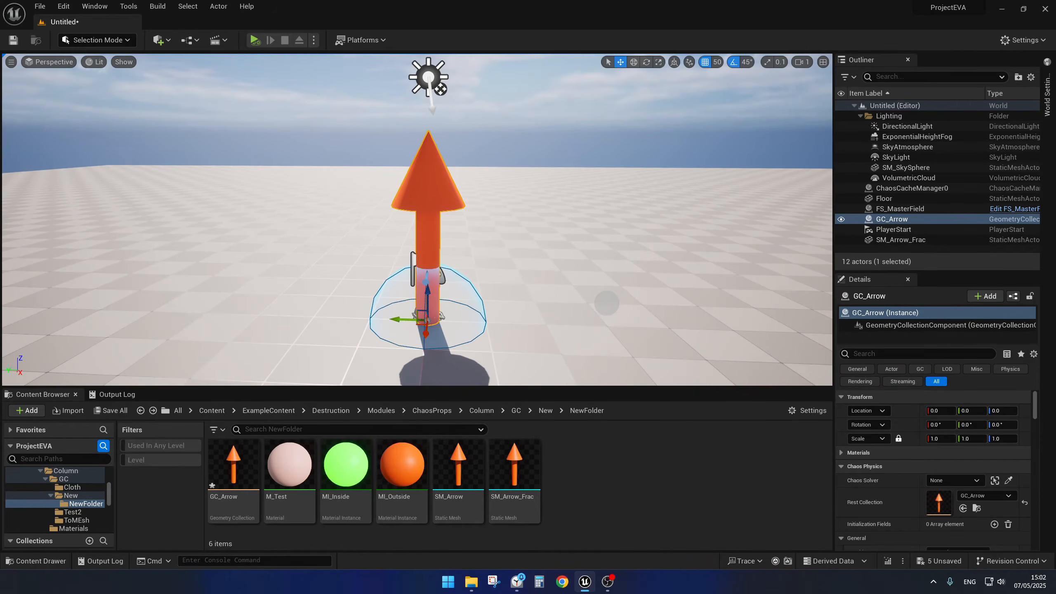
Step: Keep ChaosCacheManager0's Cache Mode on Record, simulate the level to record the breaking of GC_Arrow, and stop the simulation
{"action": "right_click_drag", "start_coordinate": [607, 302], "coordinate": [606, 303]}
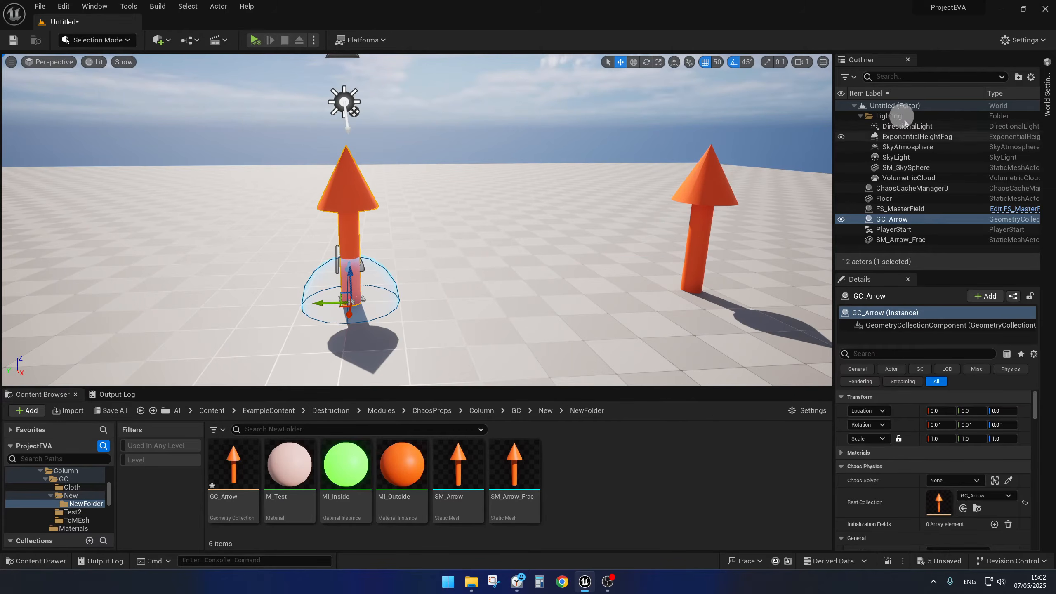
{"action": "left_click", "coordinate": [926, 188]}
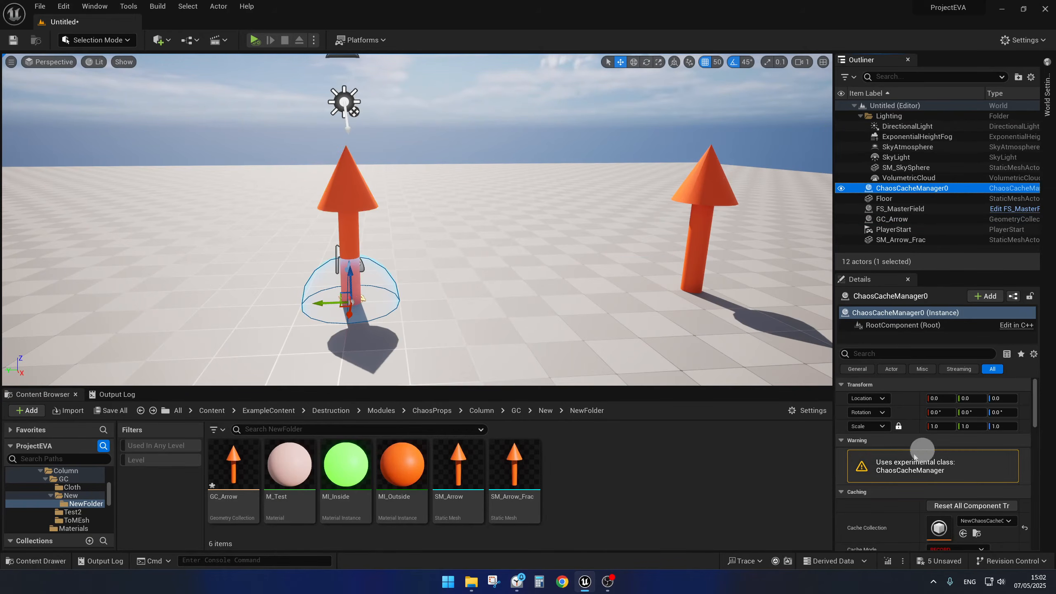
{"action": "scroll", "coordinate": [901, 457], "scroll_direction": "down", "scroll_amount": 3}
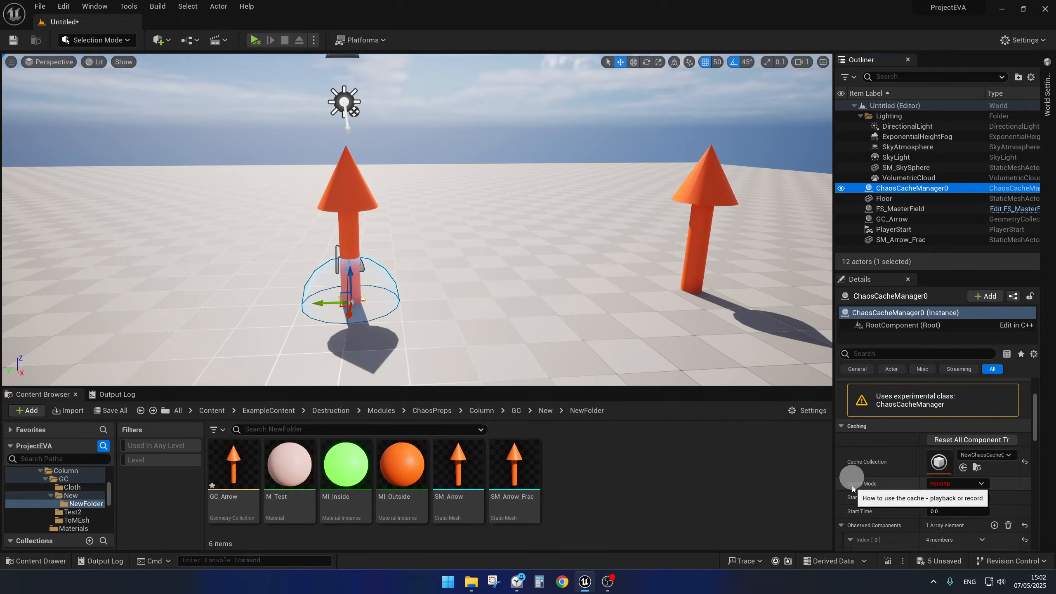
{"action": "left_click", "coordinate": [982, 486]}
{"action": "left_click", "coordinate": [967, 488]}
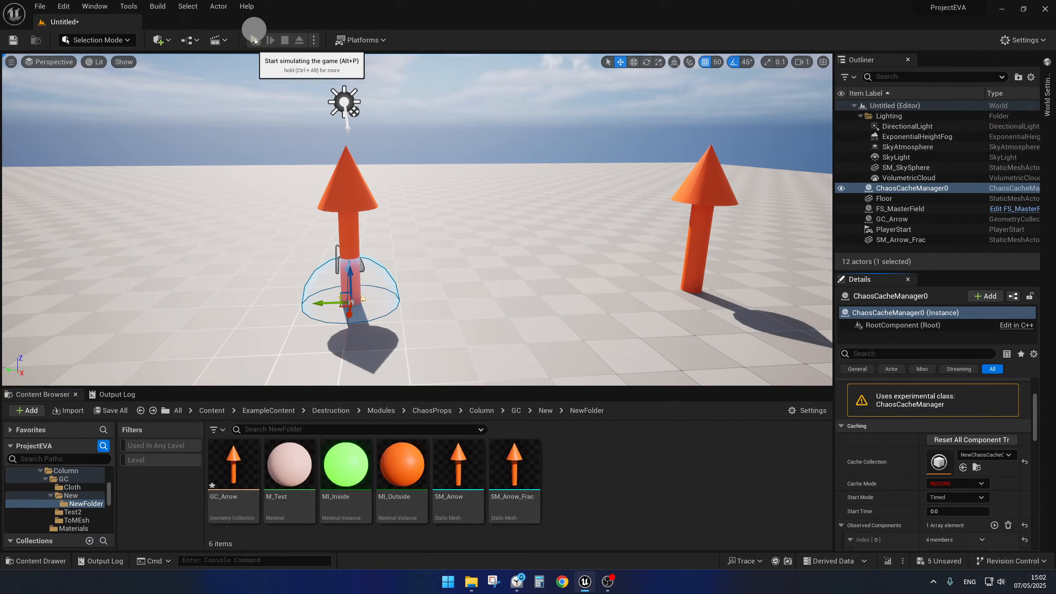
{"action": "left_click", "coordinate": [255, 40]}
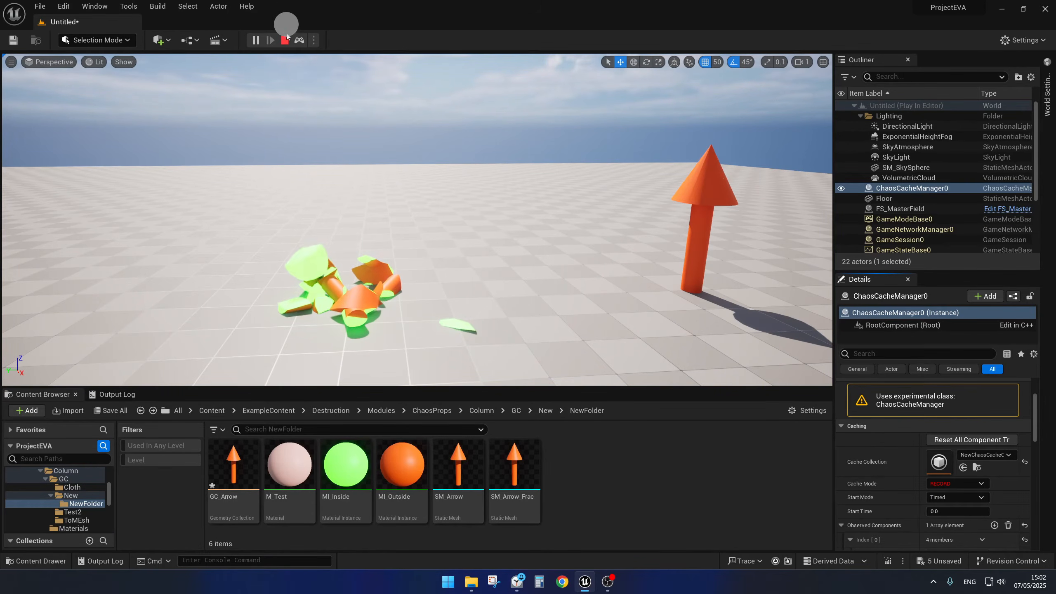
{"action": "left_click", "coordinate": [285, 40]}
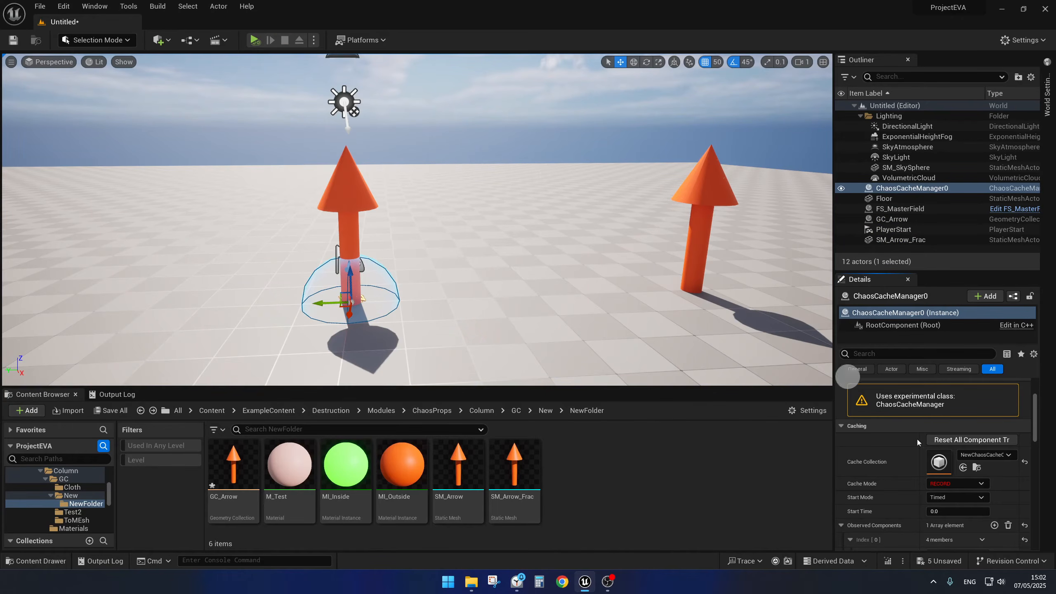
Step: Preview the recorded destruction with Cache Mode on Play by scrubbing Start Time, then reset Start Time and return Cache Mode to Record
{"action": "left_click", "coordinate": [954, 484]}
{"action": "left_click", "coordinate": [953, 502]}
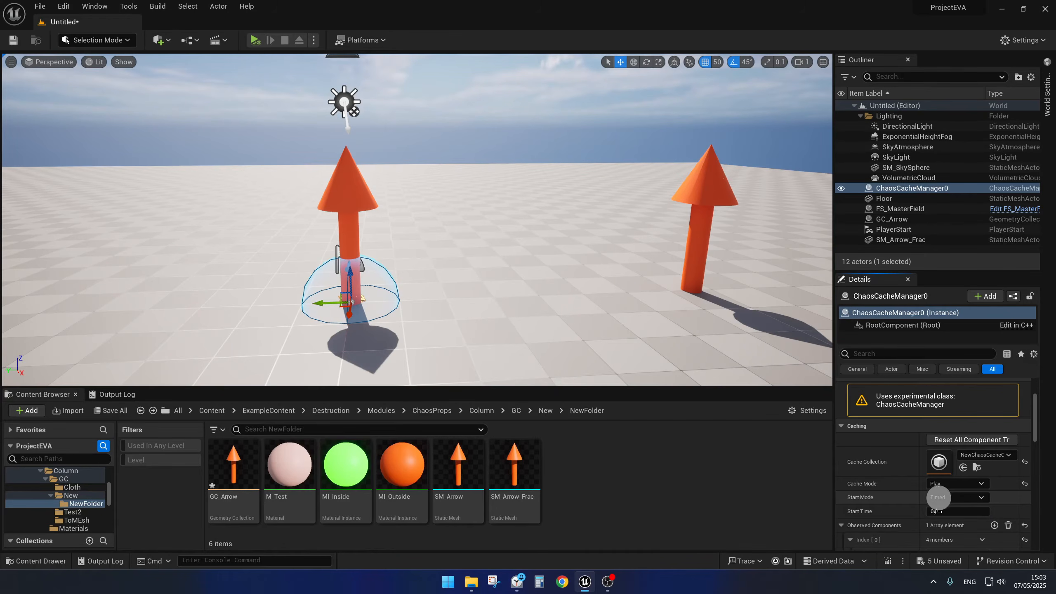
{"action": "left_click_drag", "start_coordinate": [933, 504], "coordinate": [933, 504]}
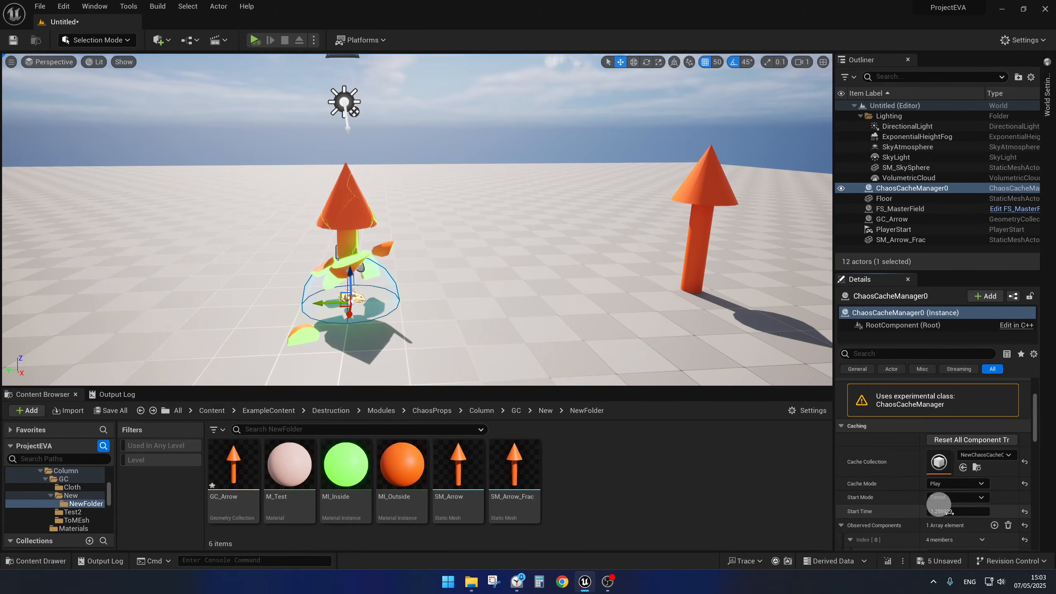
{"action": "left_click", "coordinate": [1025, 512]}
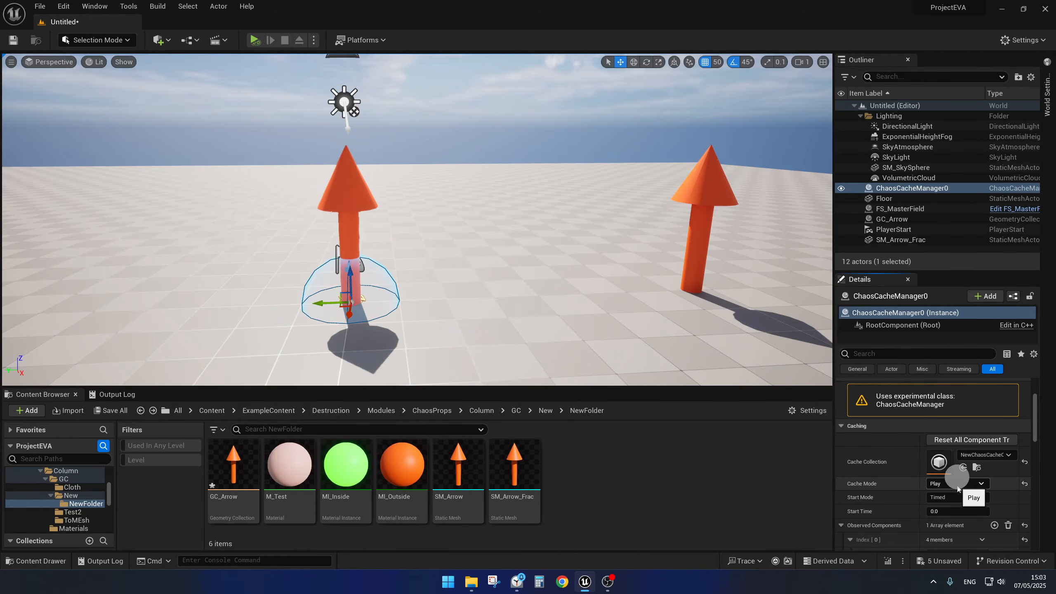
{"action": "left_click", "coordinate": [961, 483]}
{"action": "left_click", "coordinate": [952, 495]}
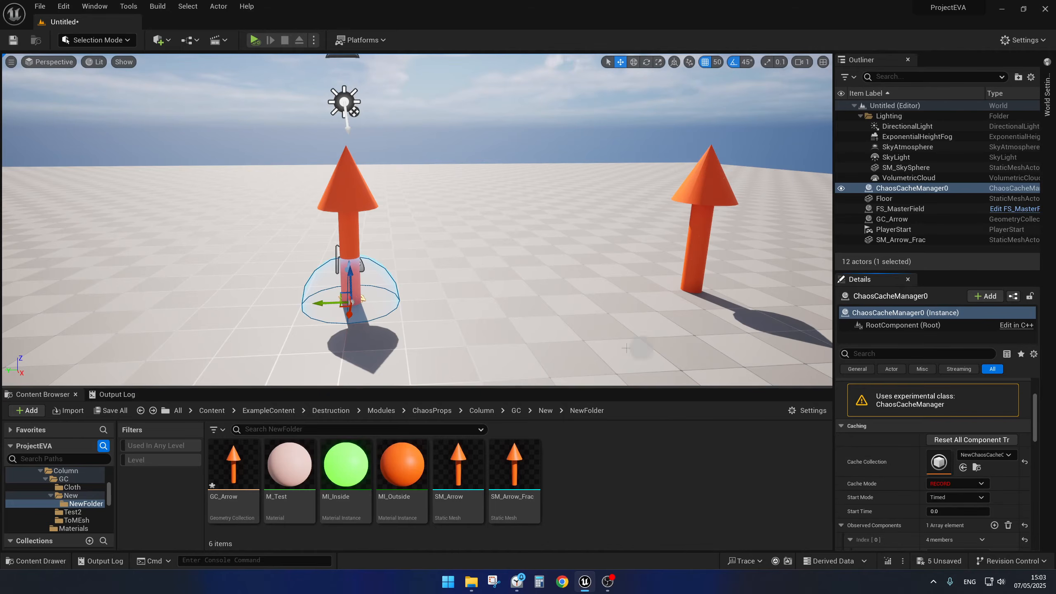
{"action": "right_click_drag", "start_coordinate": [541, 249], "coordinate": [566, 250]}
{"action": "left_click", "coordinate": [941, 492]}
{"action": "right_click_drag", "start_coordinate": [689, 328], "coordinate": [672, 330]}
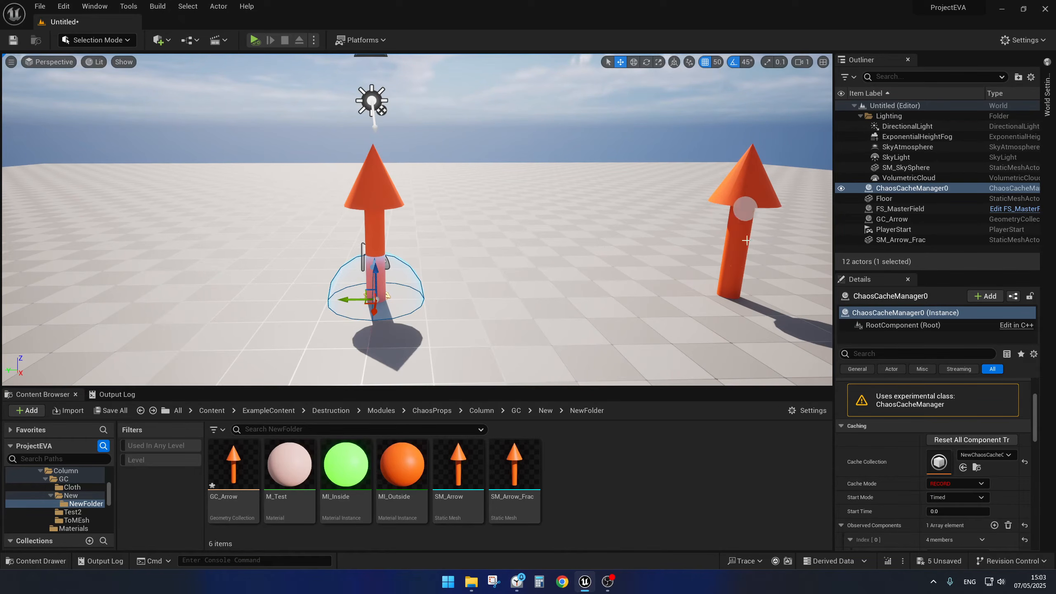
{"action": "key", "text": "a"}
{"action": "right_click_drag", "start_coordinate": [629, 239], "coordinate": [629, 238]}
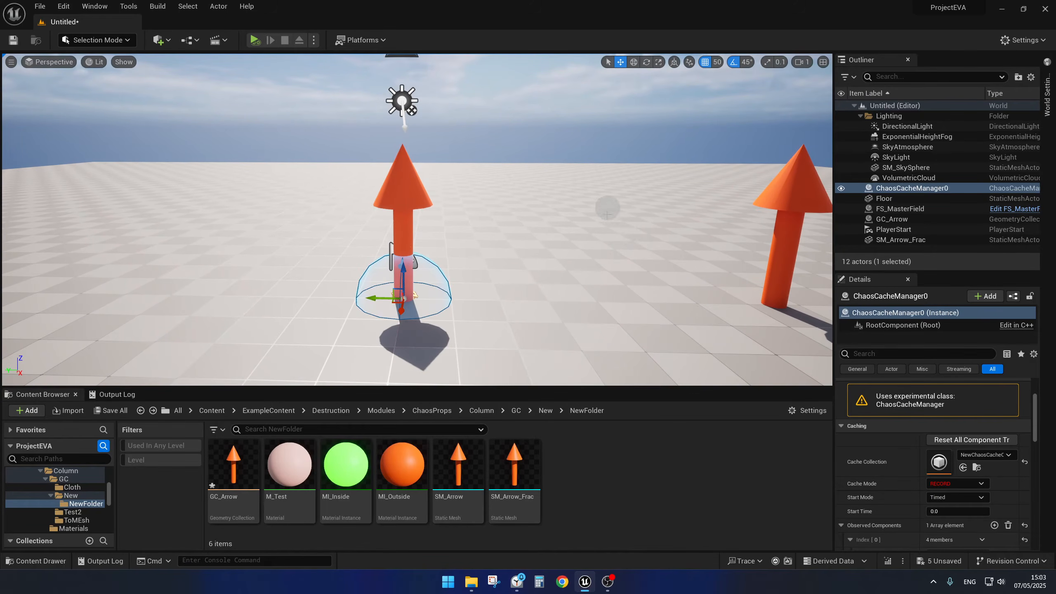
Step: Switch the editor to Modeling mode and show the EVA (Easy Vertex Anim) tools
{"action": "left_click", "coordinate": [100, 39]}
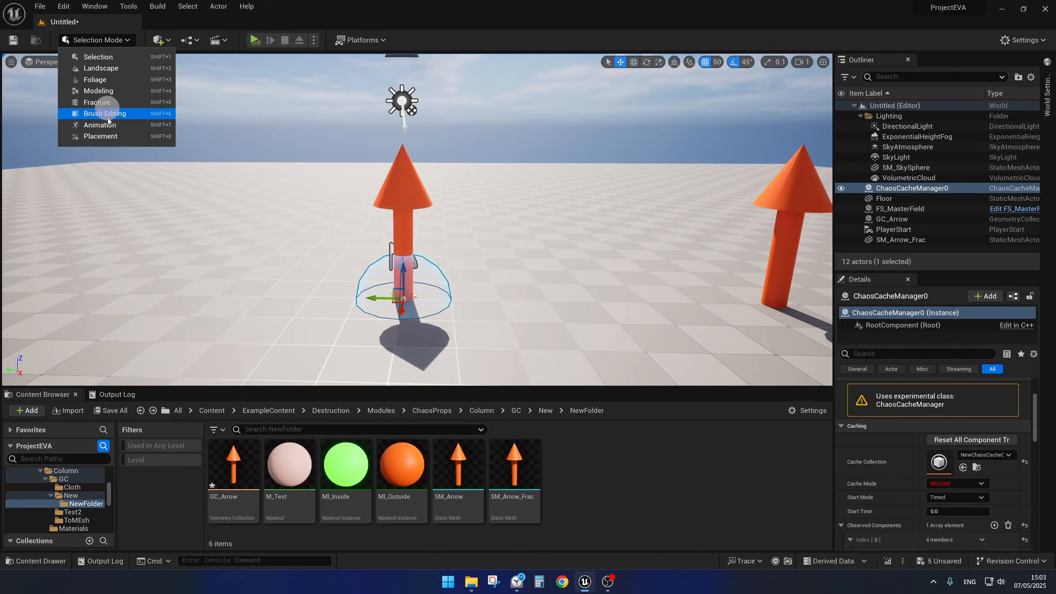
{"action": "left_click", "coordinate": [100, 91]}
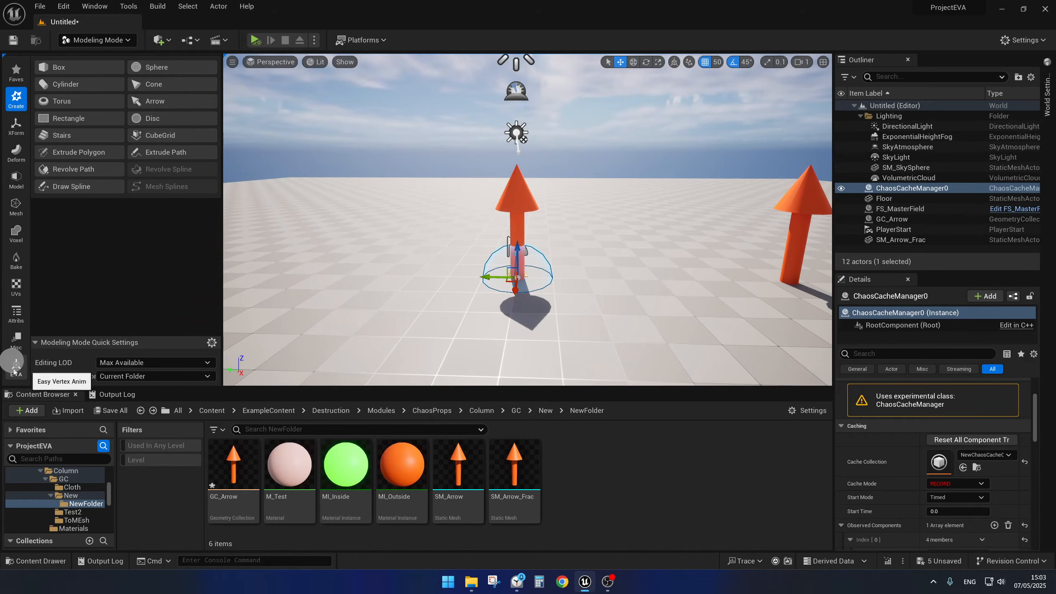
{"action": "left_click", "coordinate": [15, 366]}
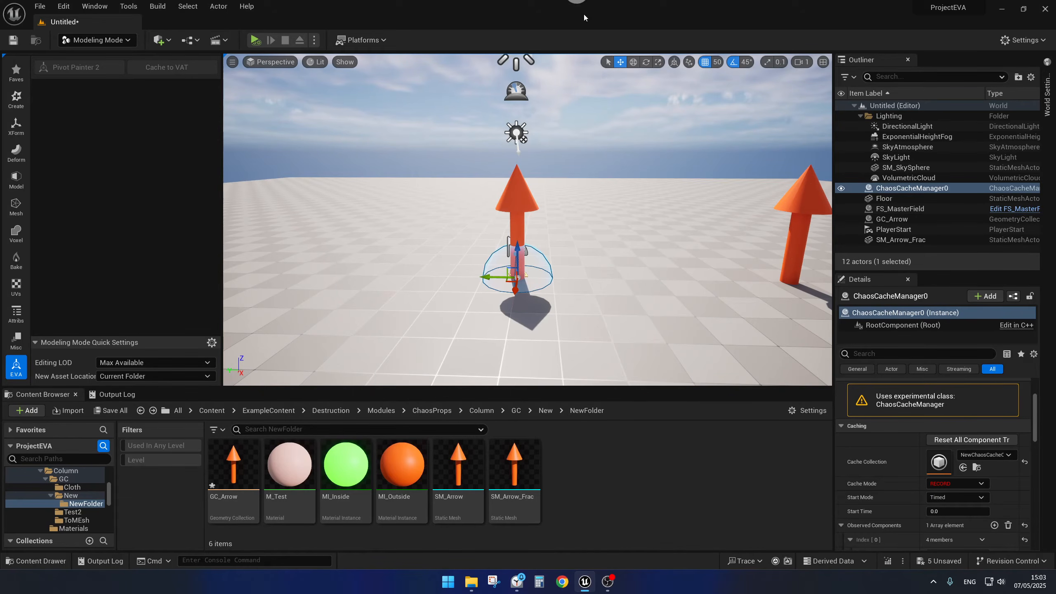
Step: Bake ChaosCacheManager0's cache for SM_Arrow_Frac with Cache to VAT, using 30 FPS and a time range minimum of 0.9
{"action": "right_click_drag", "start_coordinate": [527, 220], "coordinate": [557, 210]}
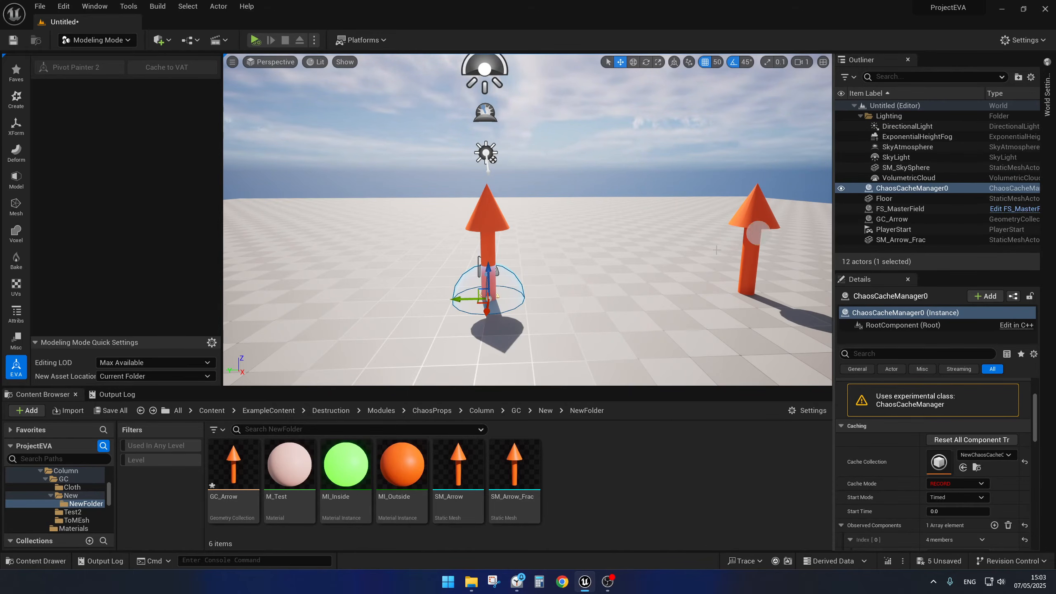
{"action": "left_click", "coordinate": [486, 215]}
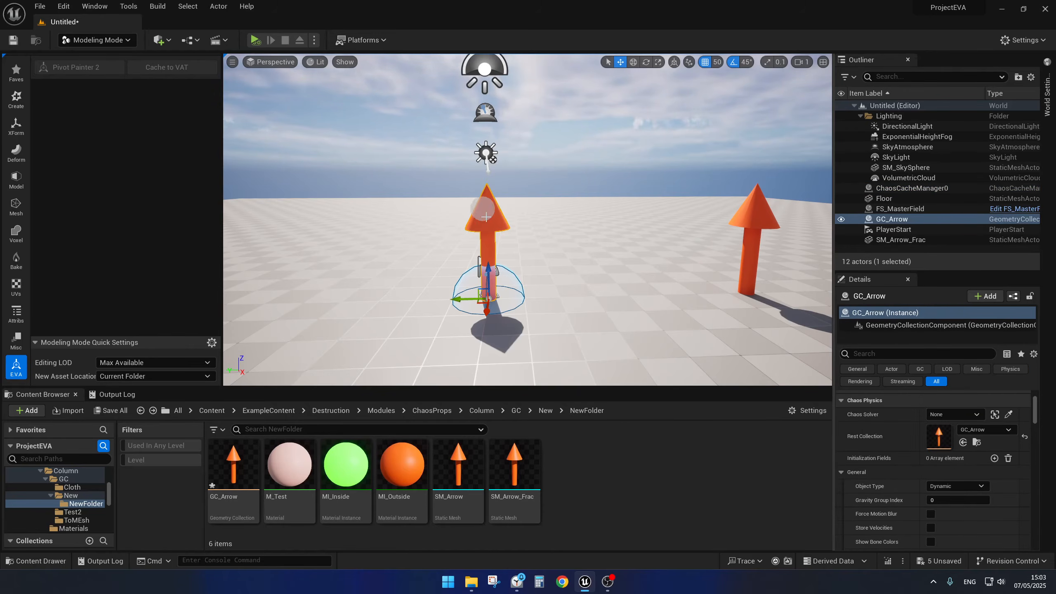
{"action": "left_click", "coordinate": [923, 188]}
{"action": "left_click", "coordinate": [762, 208], "text": "ctrl"}
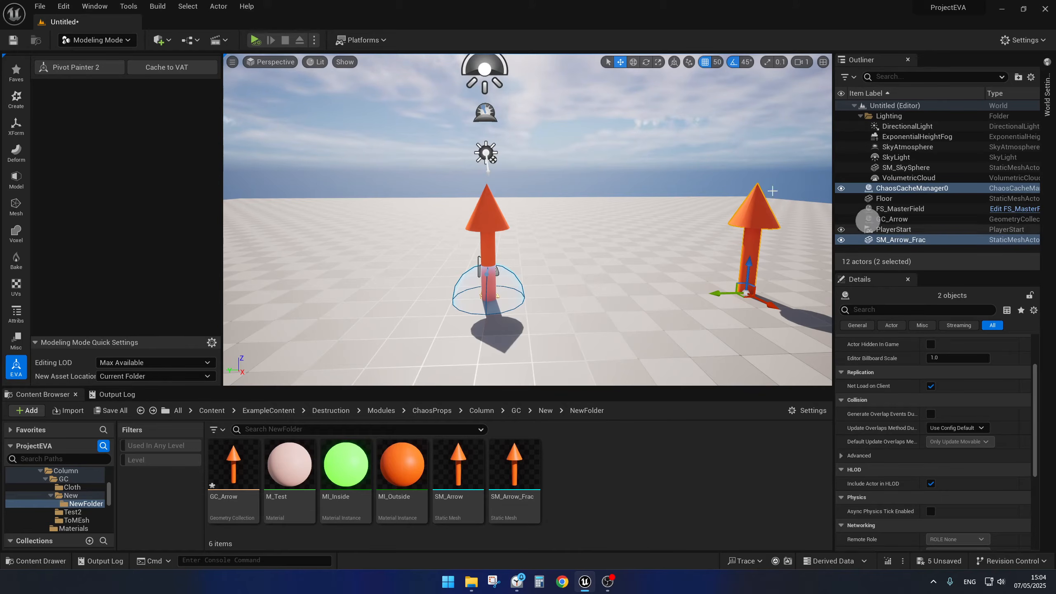
{"action": "left_click", "coordinate": [168, 66]}
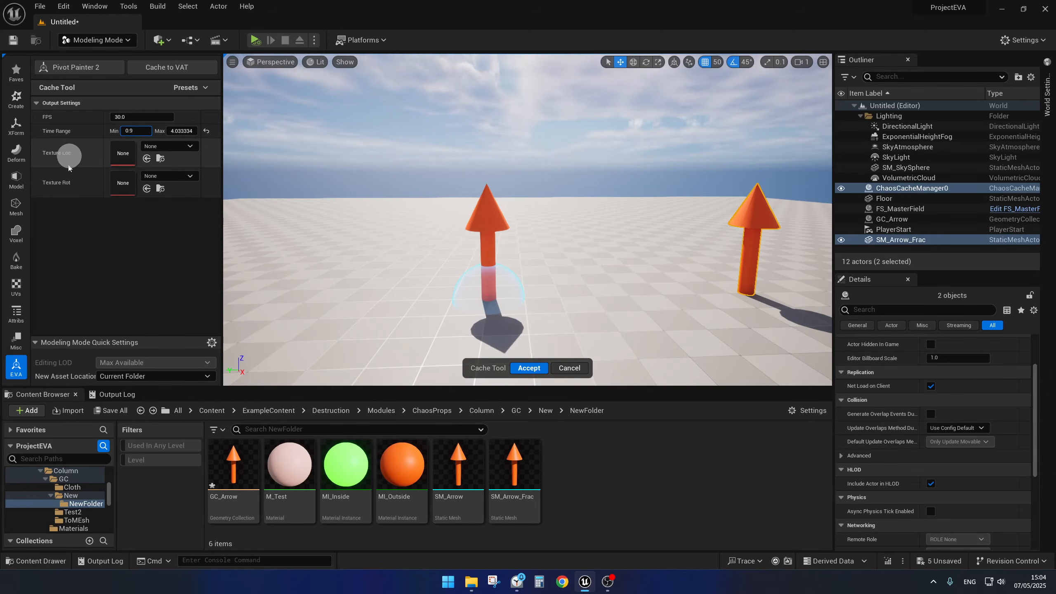
{"action": "left_click", "coordinate": [529, 367]}
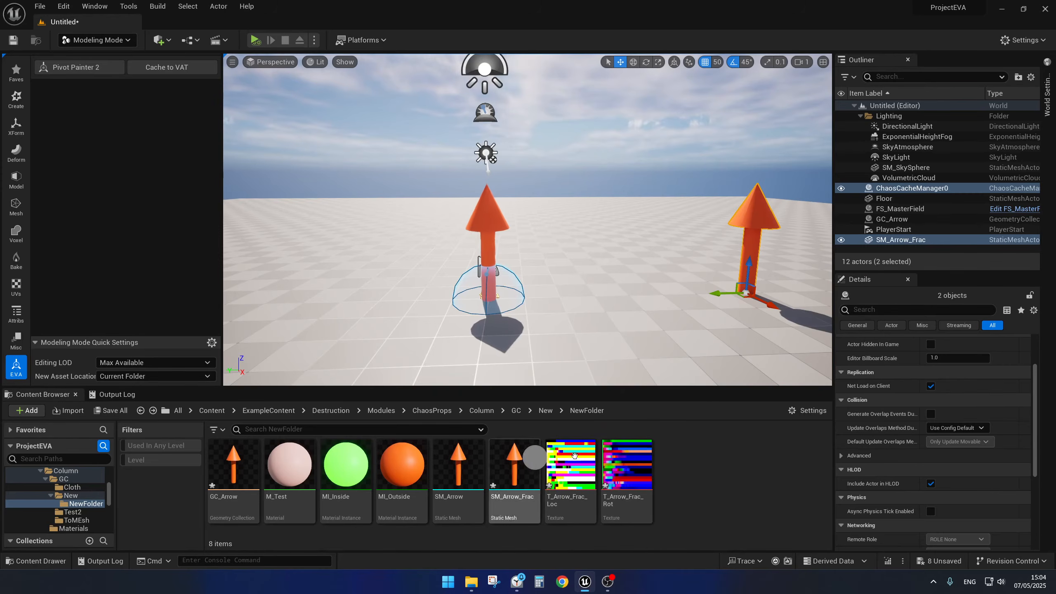
Step: Select SM_Arrow_Frac in the level and examine its assigned materials and the MI_Inside and MI_Outside material instances
{"action": "mouse_move", "coordinate": [656, 317]}
{"action": "right_mouse_down"}
{"action": "mouse_move", "coordinate": [654, 327]}
{"action": "mouse_move", "coordinate": [667, 321]}
{"action": "right_mouse_up"}
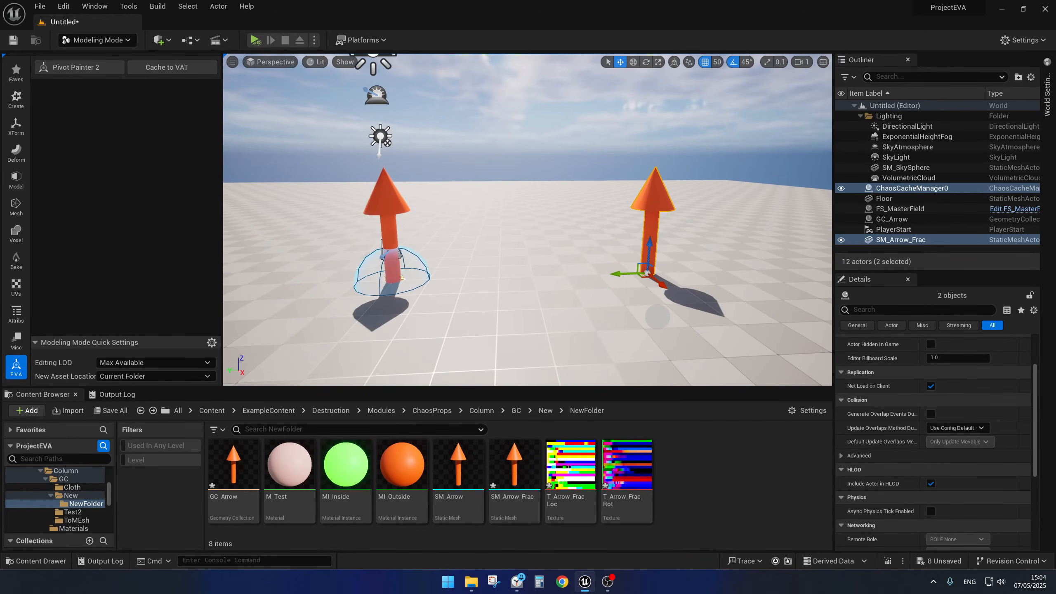
{"action": "key", "text": "d"}
{"action": "right_click_drag", "start_coordinate": [657, 316], "coordinate": [642, 348]}
{"action": "key", "text": "w"}
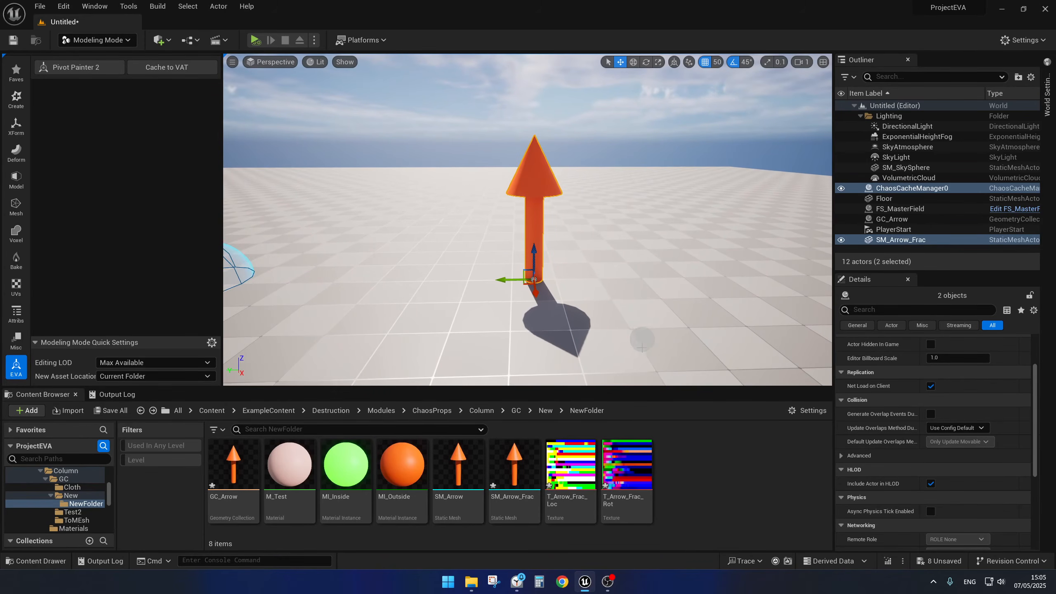
{"action": "left_click", "coordinate": [522, 178]}
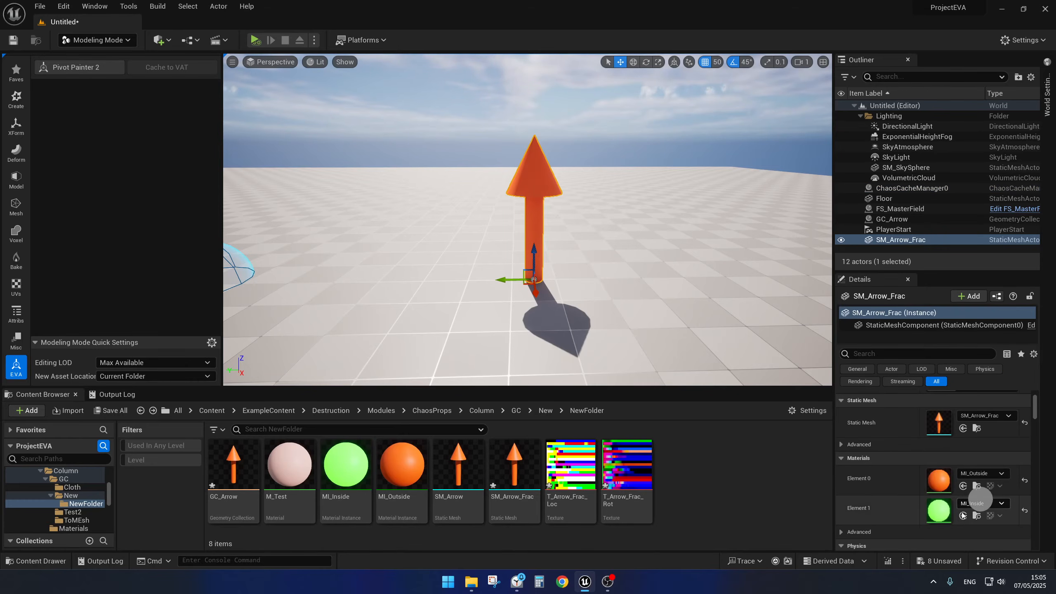
{"action": "left_click", "coordinate": [386, 478]}
{"action": "left_click", "coordinate": [349, 465]}
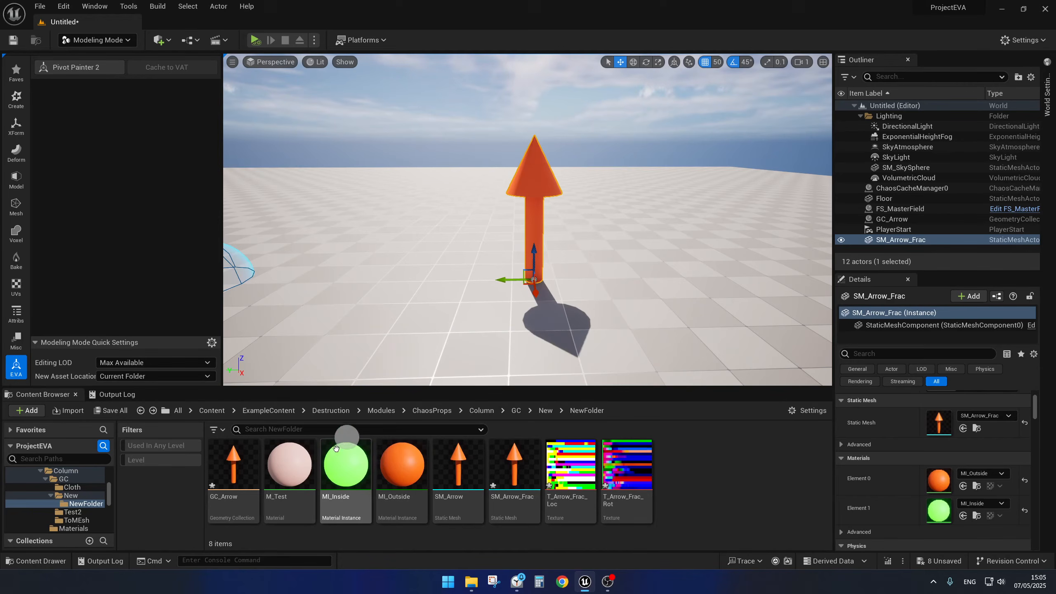
{"action": "left_click", "coordinate": [404, 466]}
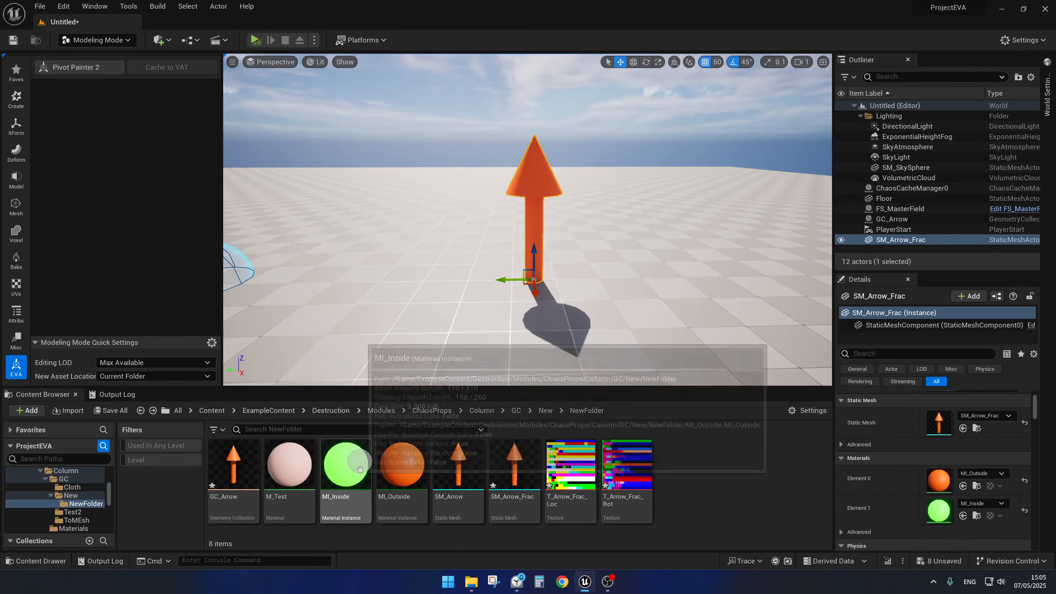
{"action": "mouse_move", "coordinate": [406, 461]}
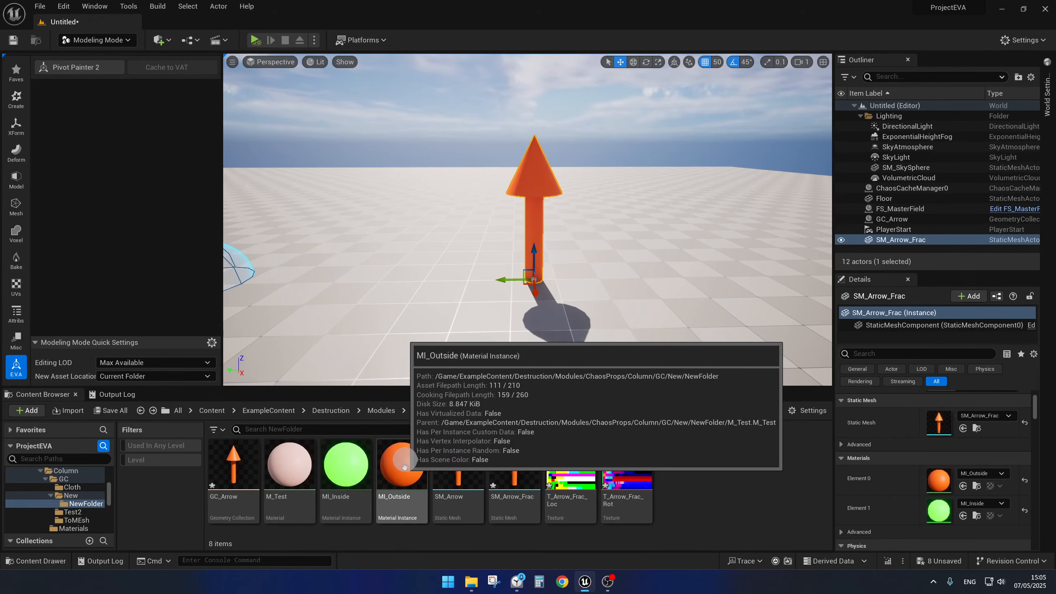
Step: Open MI_Outside and set the layer asset of its Background material layer to ML_CacheVAT
{"action": "double_click", "coordinate": [406, 470]}
{"action": "left_click_drag", "start_coordinate": [209, 11], "coordinate": [670, 94]}
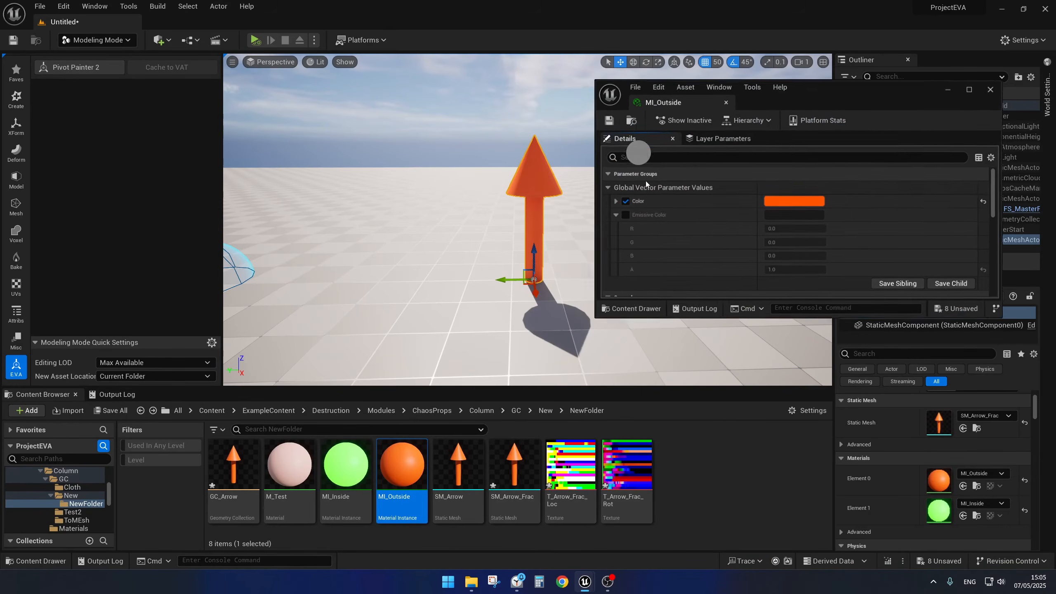
{"action": "left_click", "coordinate": [719, 138]}
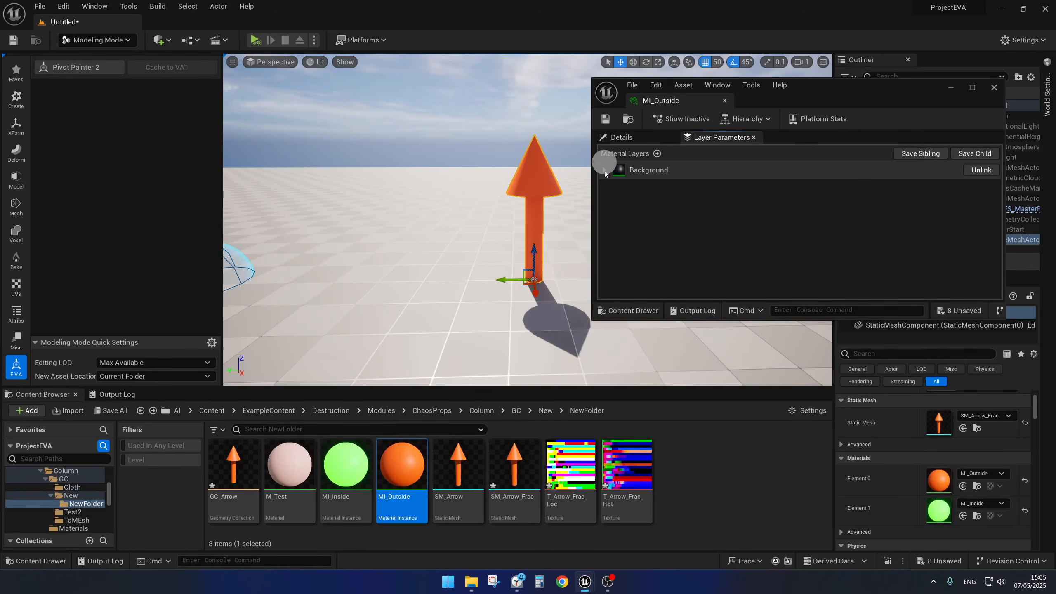
{"action": "left_click", "coordinate": [604, 170]}
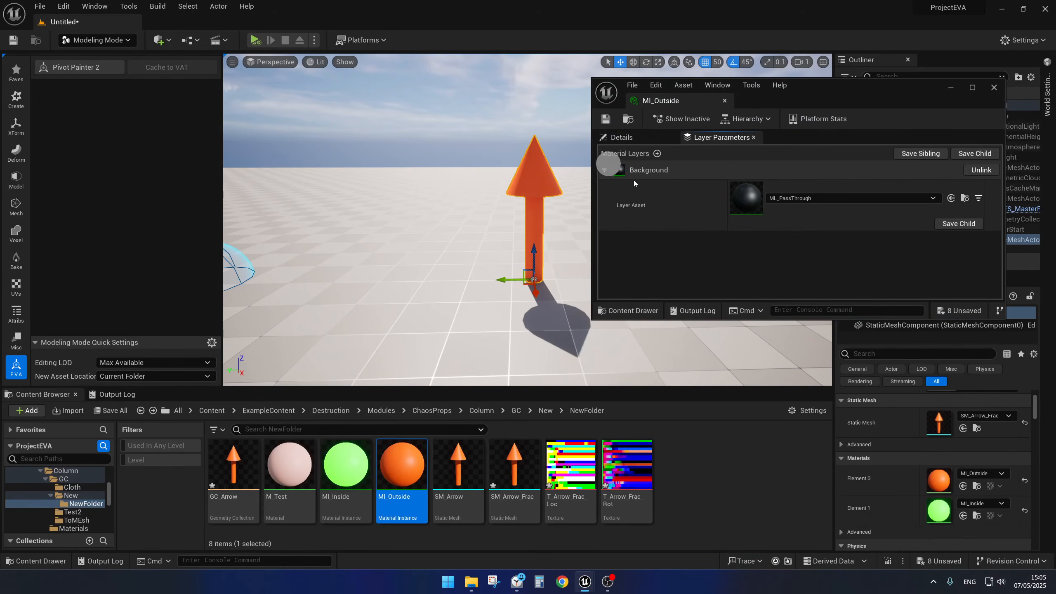
{"action": "left_click", "coordinate": [840, 198]}
{"action": "type", "text": "c"}
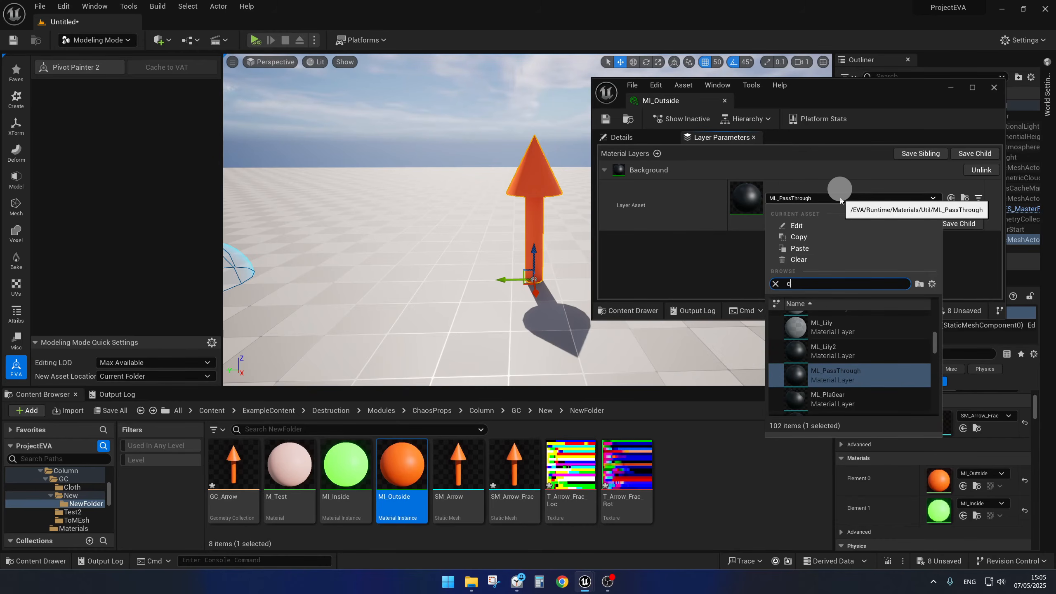
{"action": "type", "text": "ache"}
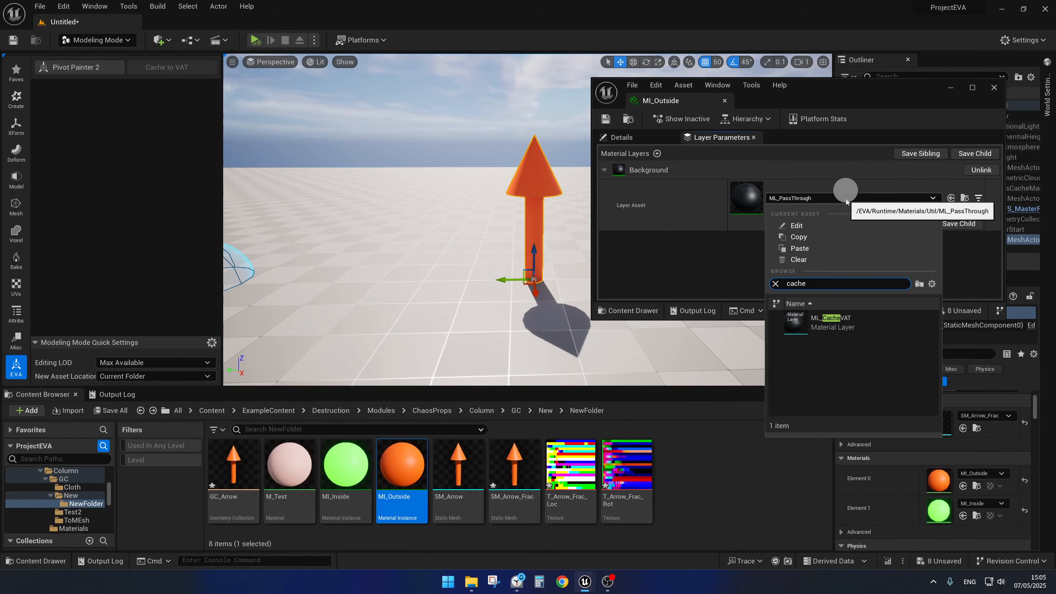
{"action": "left_click", "coordinate": [831, 321]}
Step: Enable the AnimLoc and AnimRot texture parameters of the ML_CacheVAT layer in MI_Outside
{"action": "mouse_move", "coordinate": [472, 255]}
{"action": "right_mouse_down"}
{"action": "mouse_move", "coordinate": [432, 253]}
{"action": "mouse_move", "coordinate": [484, 257]}
{"action": "mouse_move", "coordinate": [465, 257]}
{"action": "right_mouse_up"}
{"action": "key", "text": "w"}
{"action": "key", "text": "s"}
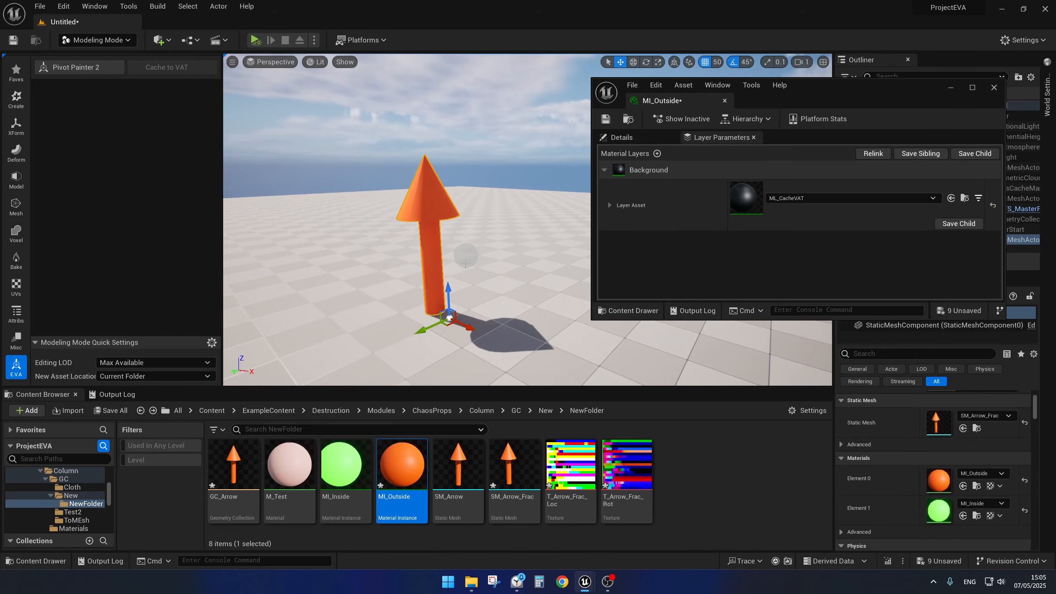
{"action": "left_click", "coordinate": [608, 205]}
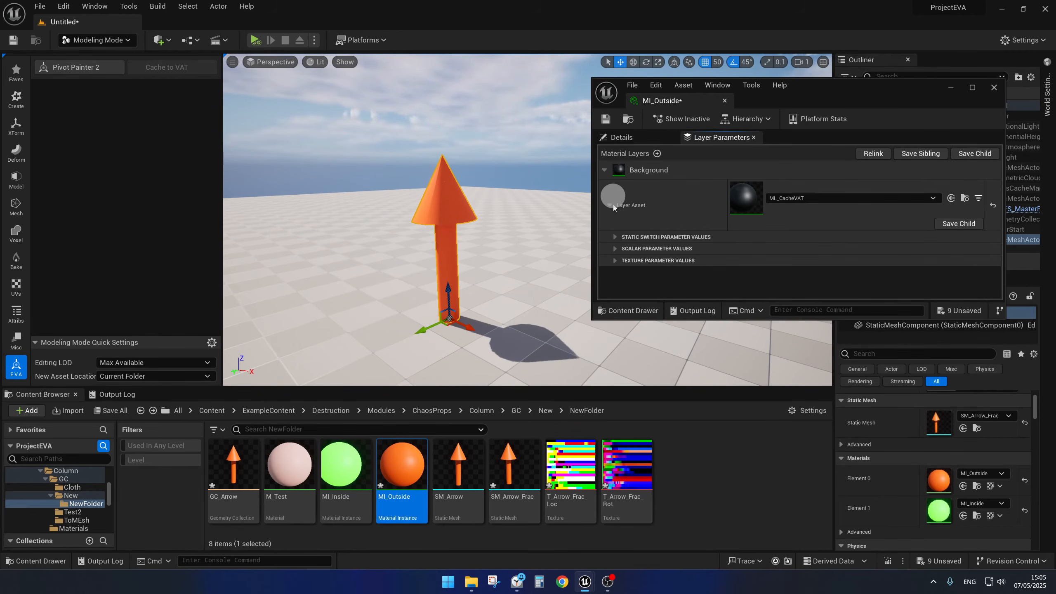
{"action": "left_click", "coordinate": [616, 237]}
{"action": "left_click", "coordinate": [616, 237]}
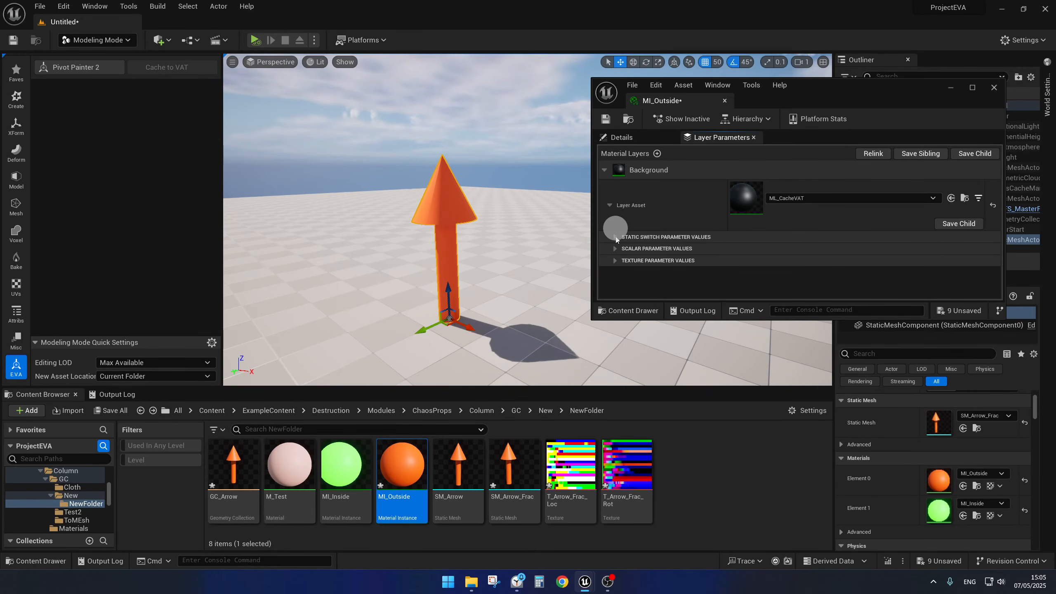
{"action": "left_click", "coordinate": [615, 260]}
{"action": "left_click", "coordinate": [616, 238]}
{"action": "left_click", "coordinate": [617, 239]}
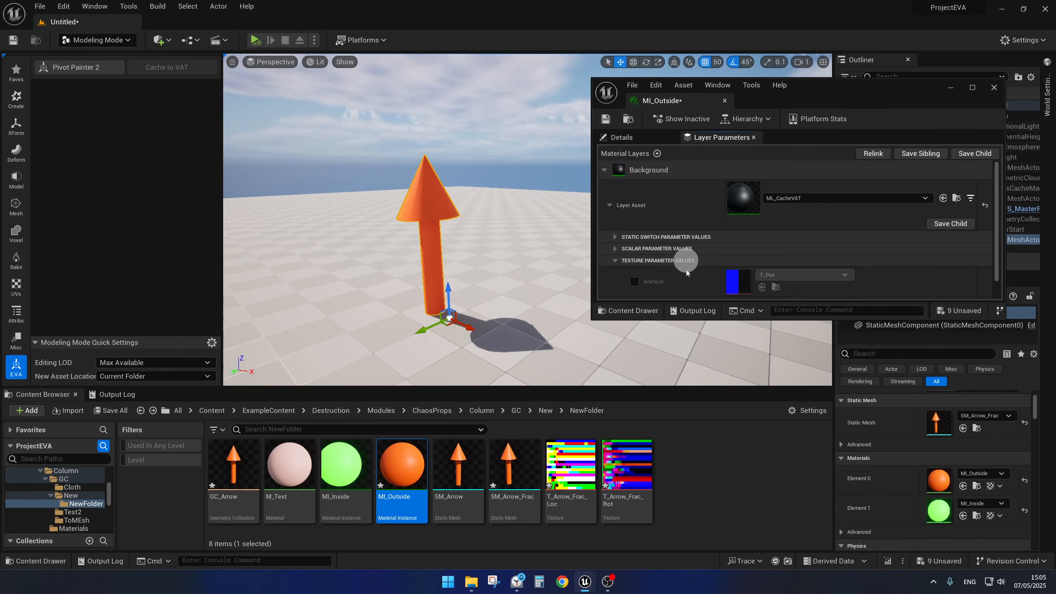
{"action": "scroll", "coordinate": [624, 262], "scroll_direction": "down", "scroll_amount": 1}
{"action": "left_click", "coordinate": [634, 253]}
{"action": "left_click", "coordinate": [634, 284]}
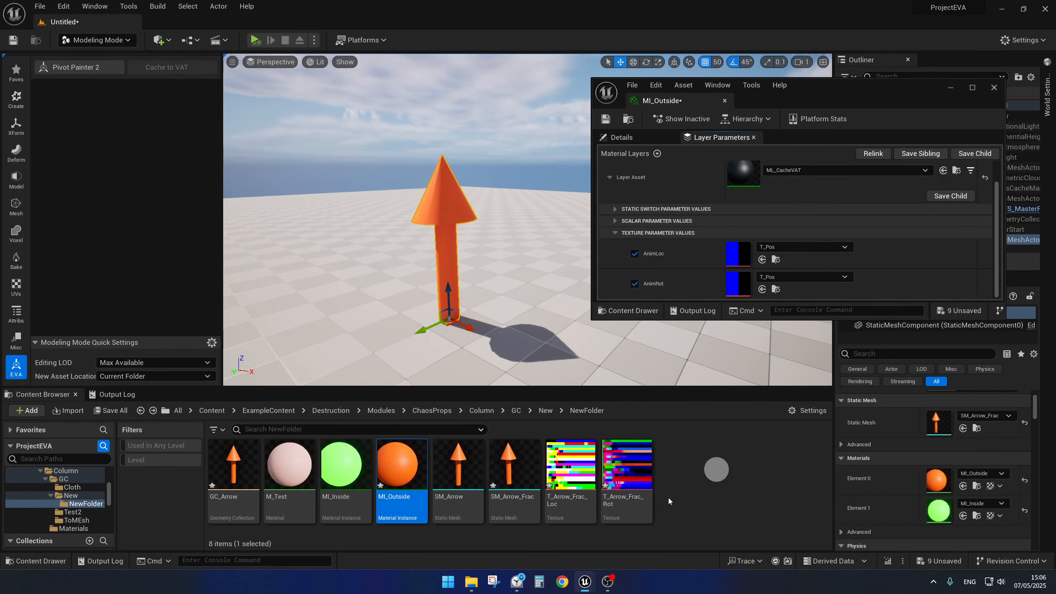
Step: Assign T_Arrow_Frac_Loc to AnimLoc and T_Arrow_Frac_Rot to AnimRot, and check the animated arrow in the level
{"action": "left_click_drag", "start_coordinate": [571, 474], "coordinate": [735, 251]}
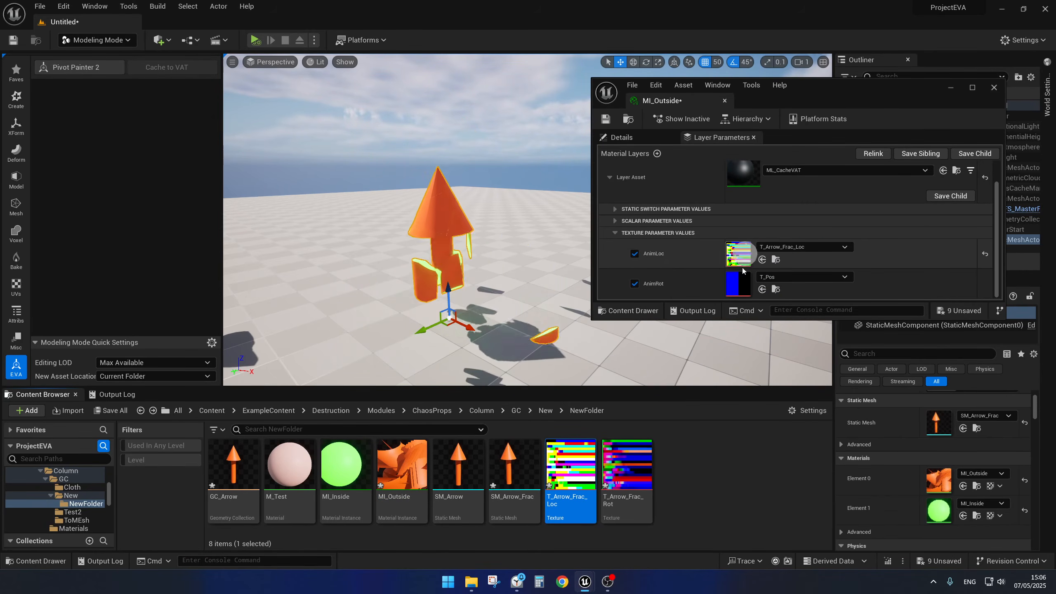
{"action": "left_click_drag", "start_coordinate": [626, 491], "coordinate": [734, 281]}
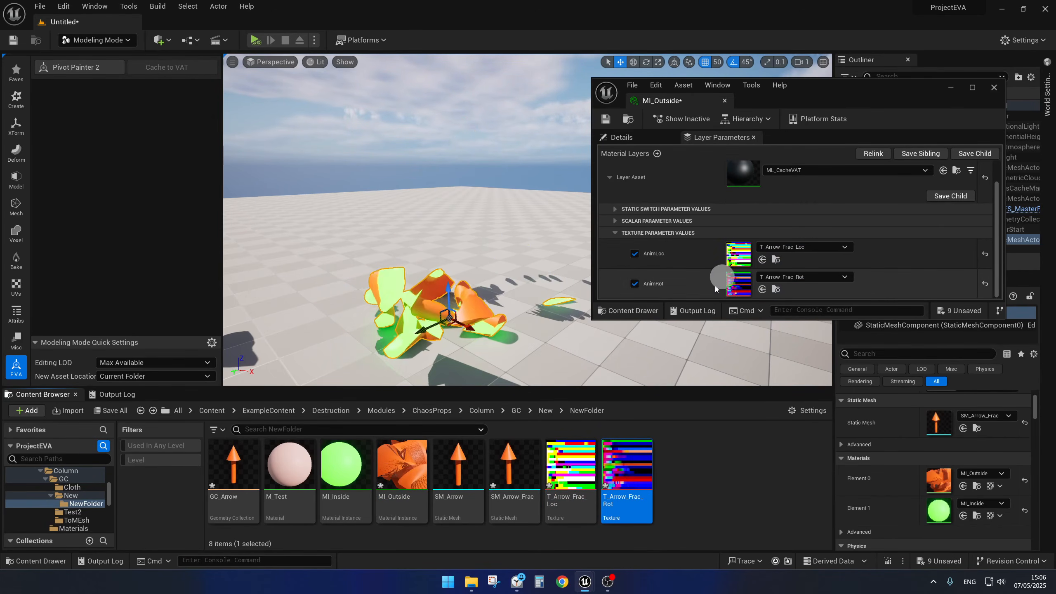
{"action": "right_click_drag", "start_coordinate": [504, 237], "coordinate": [502, 238]}
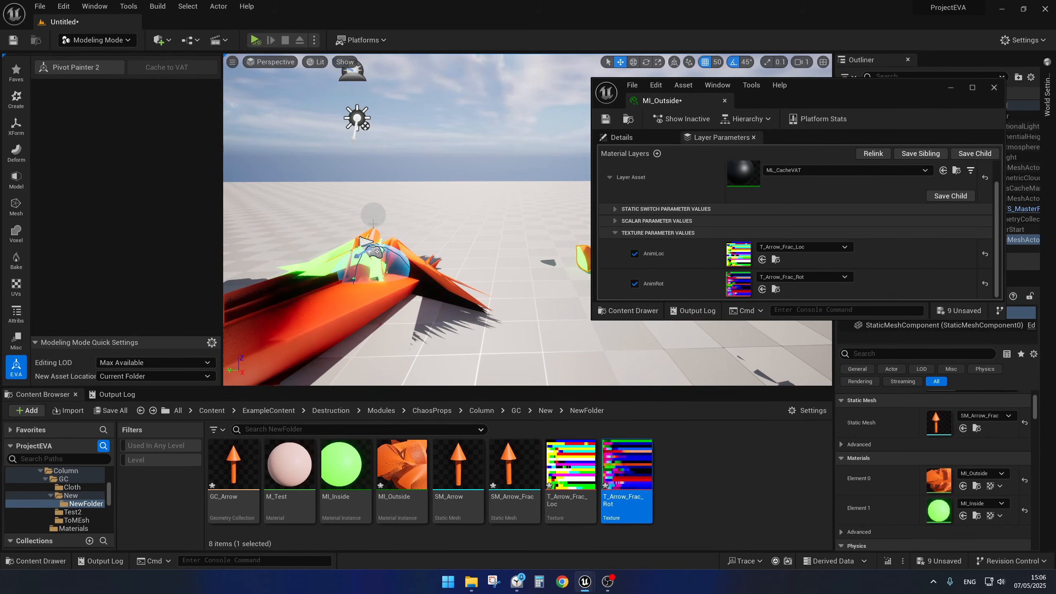
{"action": "right_click_drag", "start_coordinate": [361, 240], "coordinate": [451, 241]}
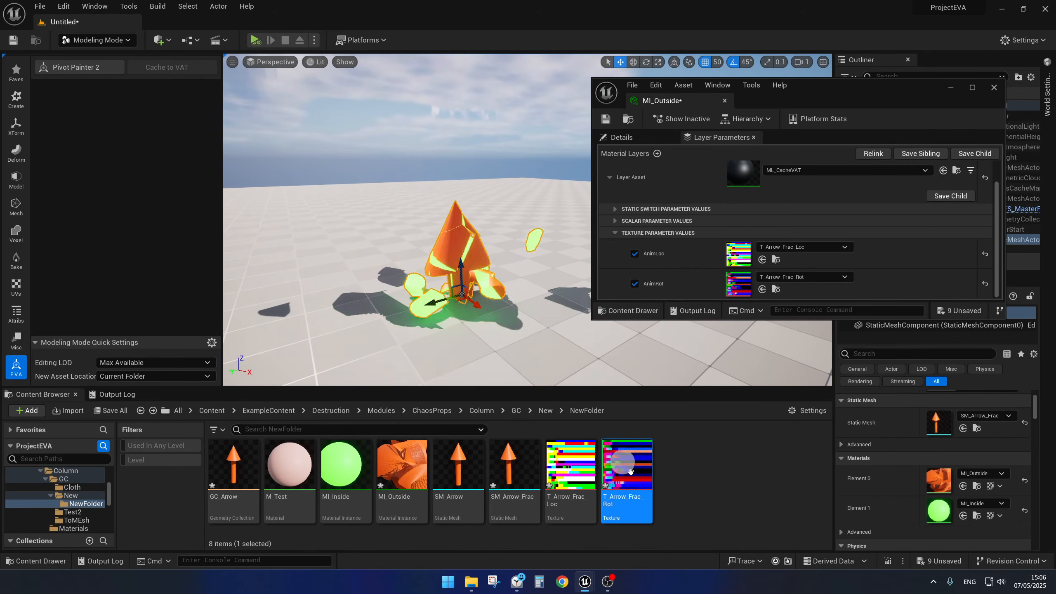
{"action": "mouse_move", "coordinate": [512, 460]}
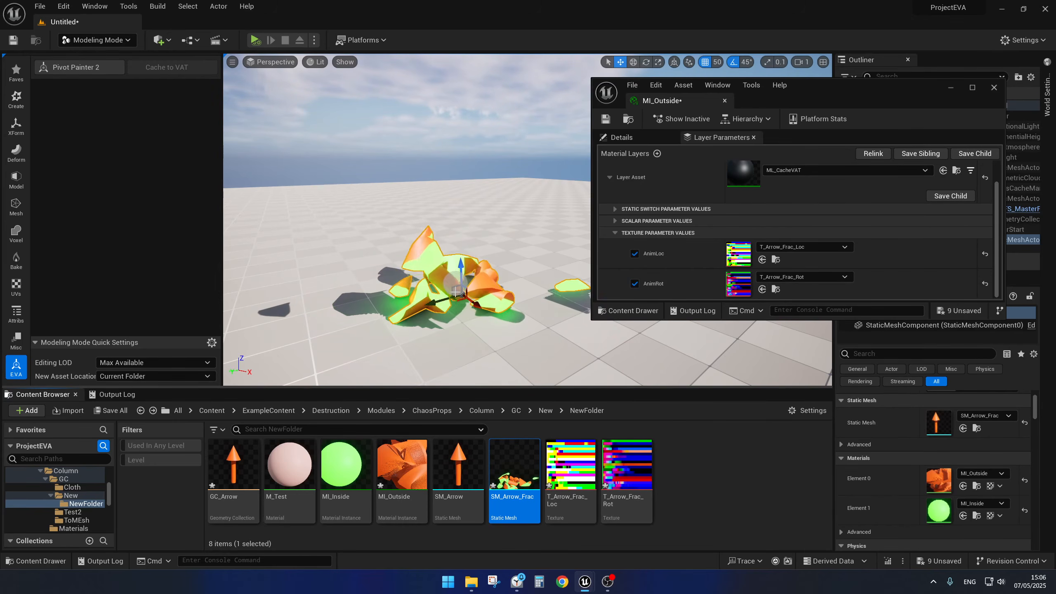
Step: Select the geometry collection component of GC_Arrow and assign M_Test to both its material elements
{"action": "scroll", "coordinate": [518, 333], "scroll_direction": "up", "scroll_amount": 10}
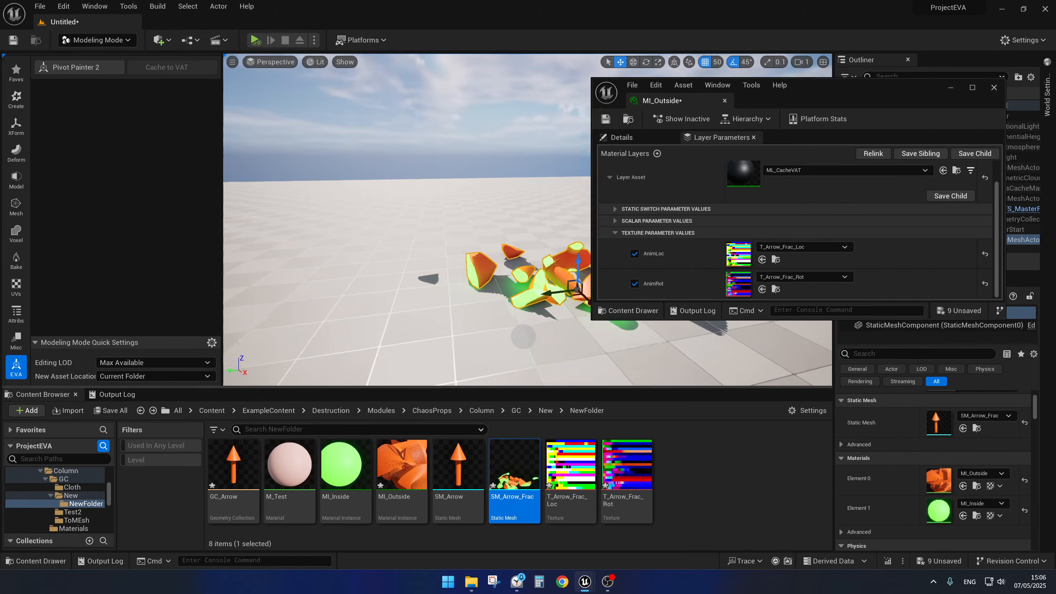
{"action": "scroll", "coordinate": [523, 336], "scroll_direction": "up", "scroll_amount": 2}
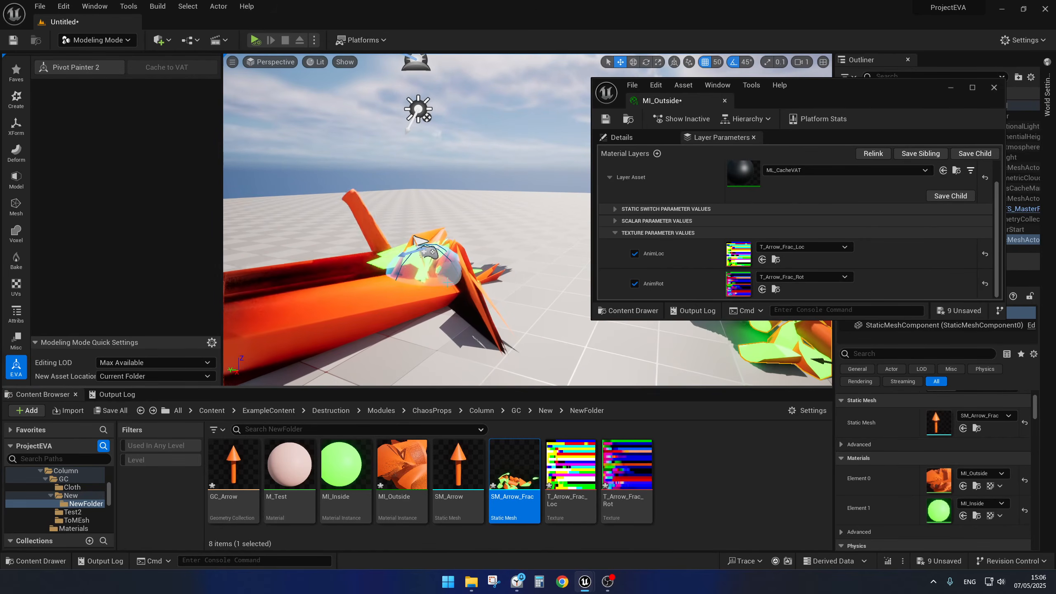
{"action": "left_click", "coordinate": [949, 87]}
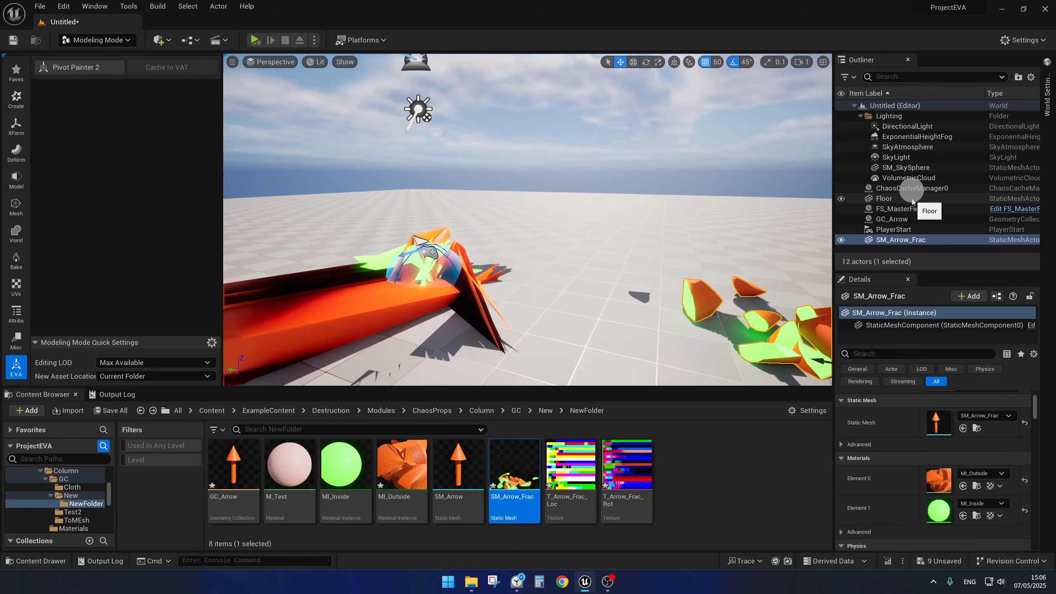
{"action": "left_click", "coordinate": [908, 219]}
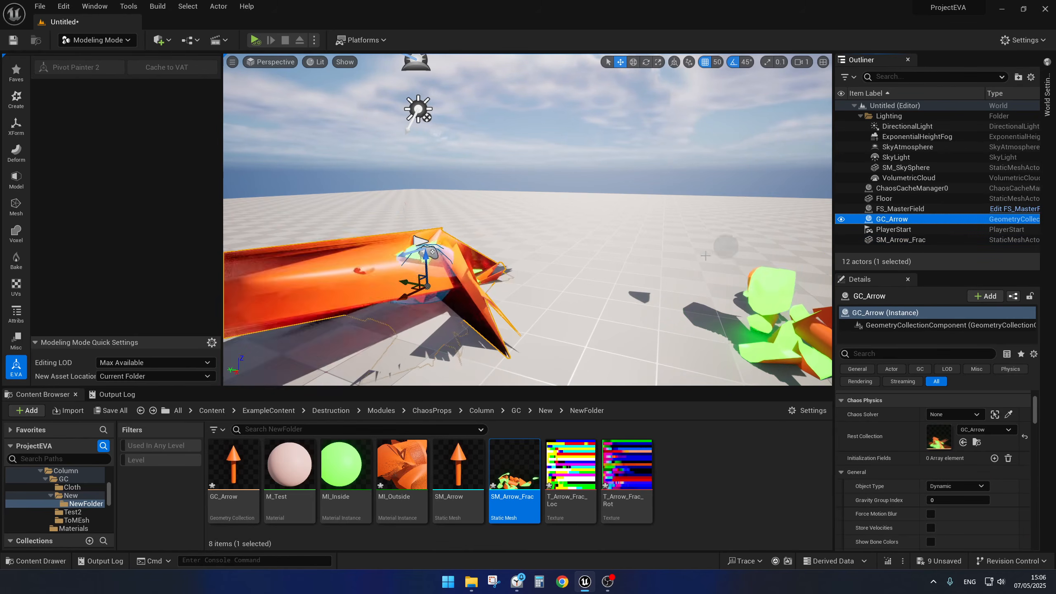
{"action": "scroll", "coordinate": [919, 458], "scroll_direction": "down", "scroll_amount": 10}
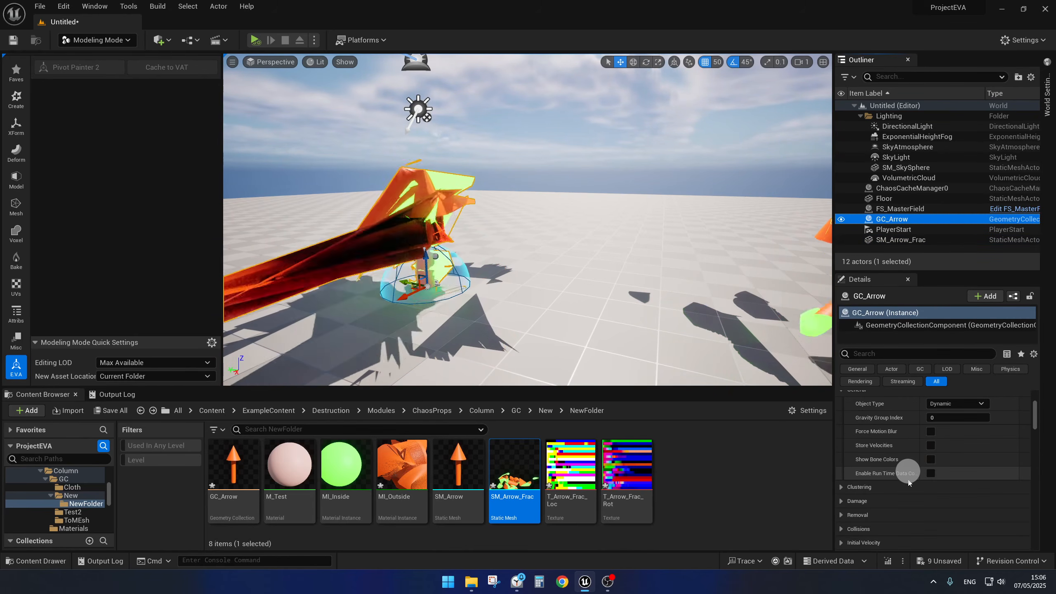
{"action": "left_click", "coordinate": [900, 325]}
{"action": "scroll", "coordinate": [932, 483], "scroll_direction": "down", "scroll_amount": 5}
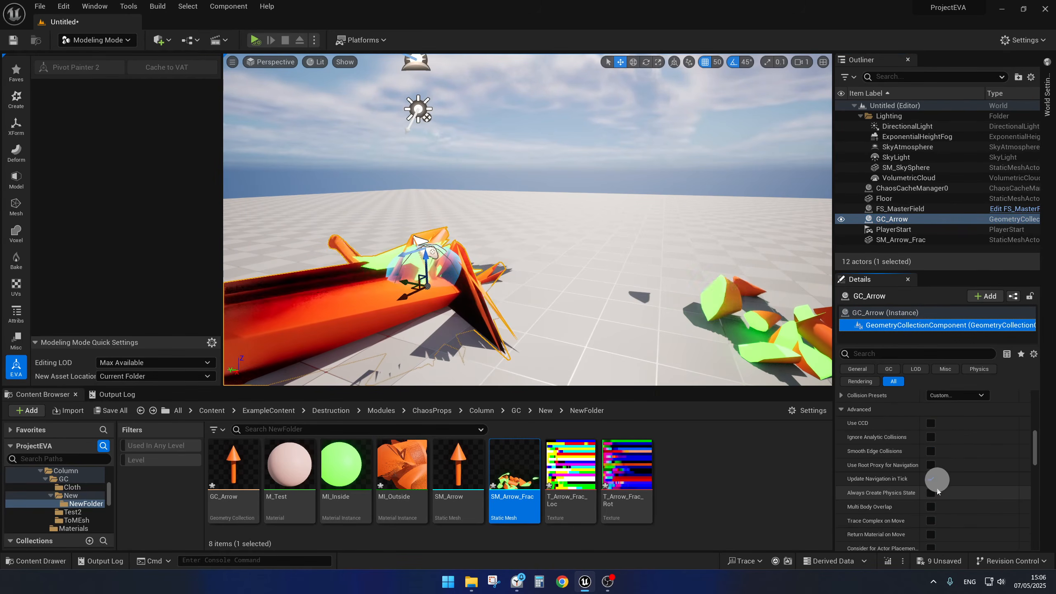
{"action": "scroll", "coordinate": [935, 479], "scroll_direction": "up", "scroll_amount": 10}
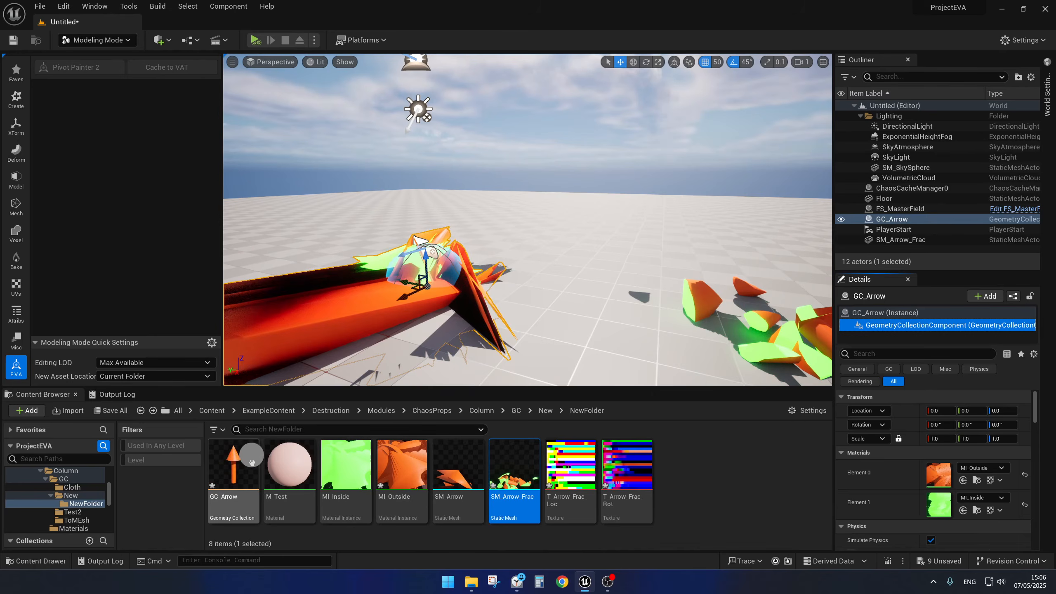
{"action": "left_click_drag", "start_coordinate": [288, 475], "coordinate": [936, 509]}
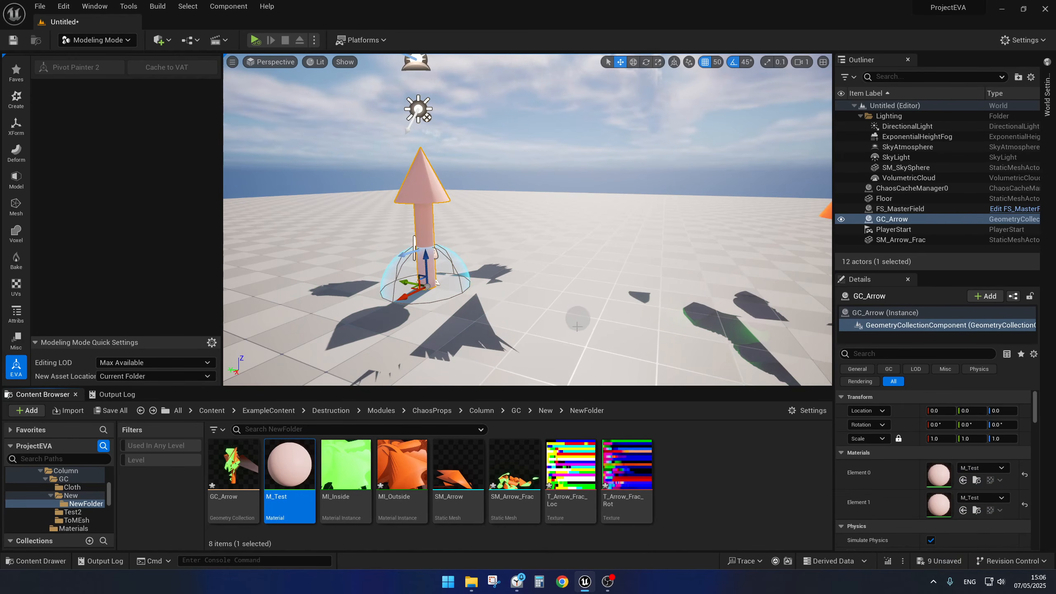
{"action": "right_click_drag", "start_coordinate": [576, 315], "coordinate": [577, 318]}
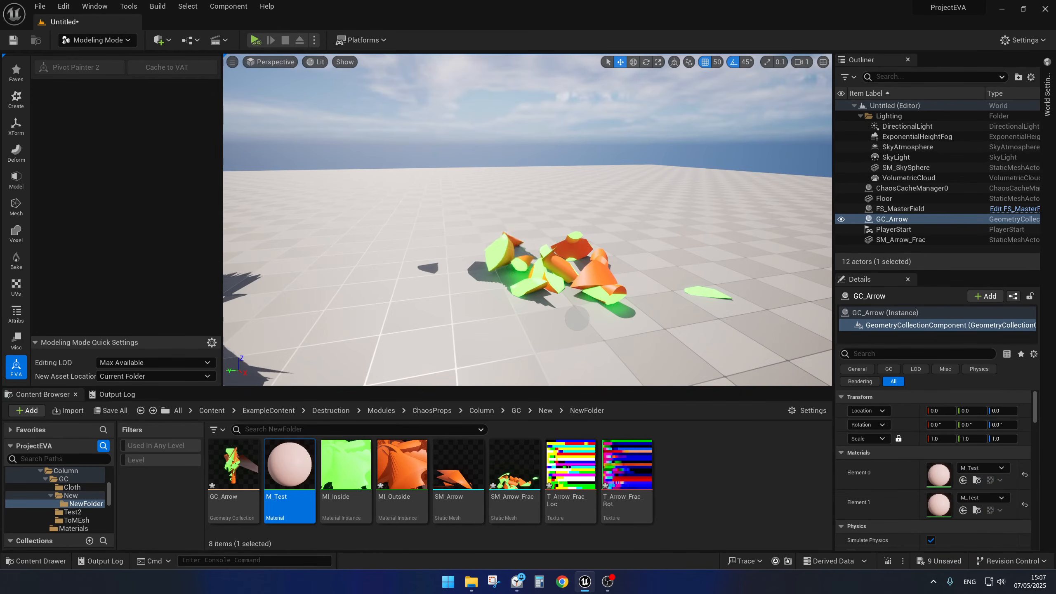
{"action": "right_click_drag", "start_coordinate": [576, 317], "coordinate": [533, 316]}
{"action": "left_click", "coordinate": [684, 290]}
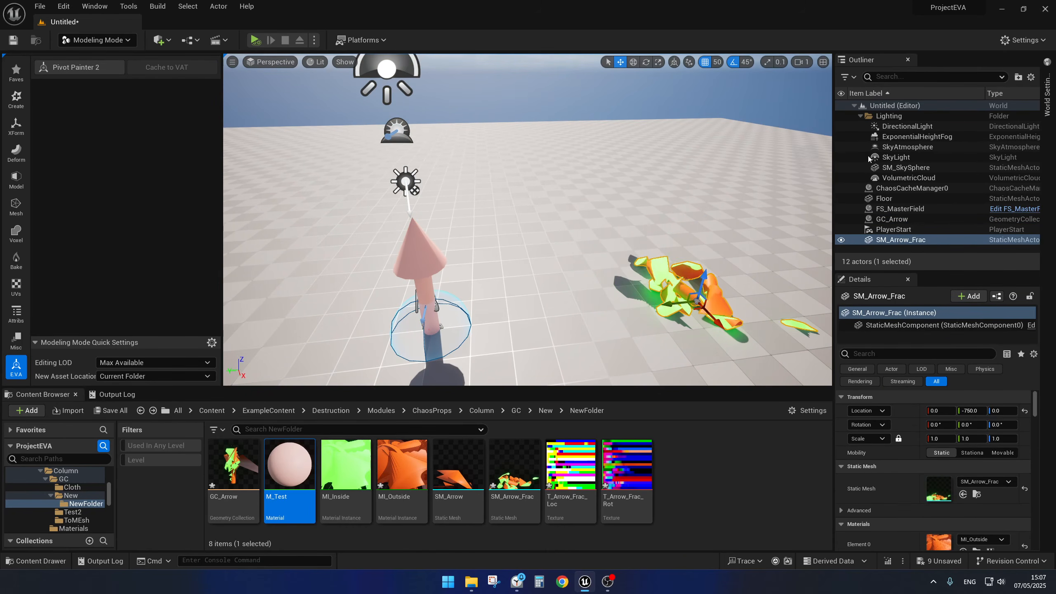
{"action": "left_click", "coordinate": [913, 189], "text": "ctrl"}
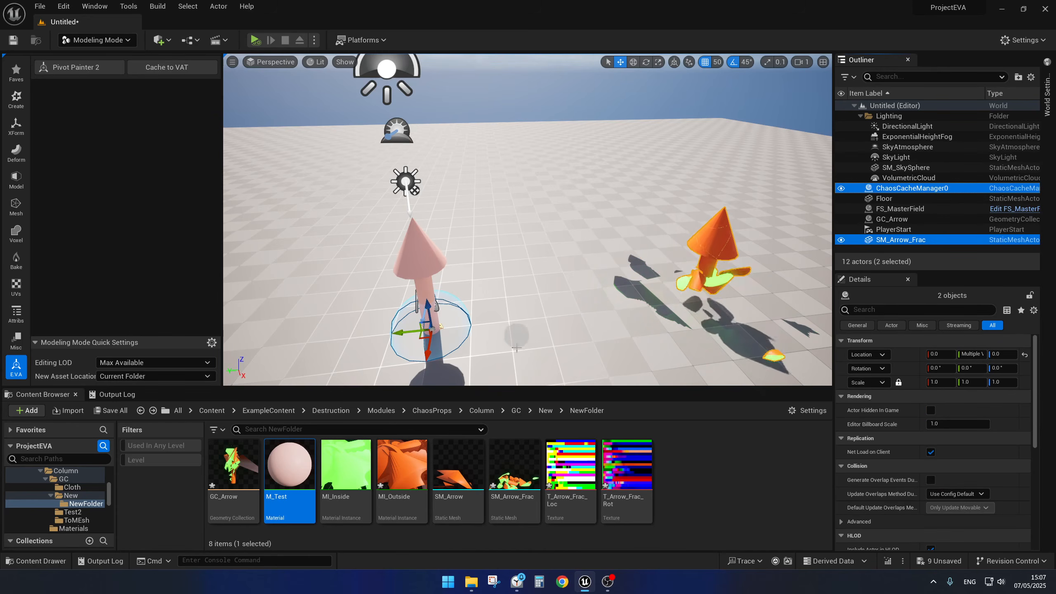
{"action": "left_click", "coordinate": [188, 68]}
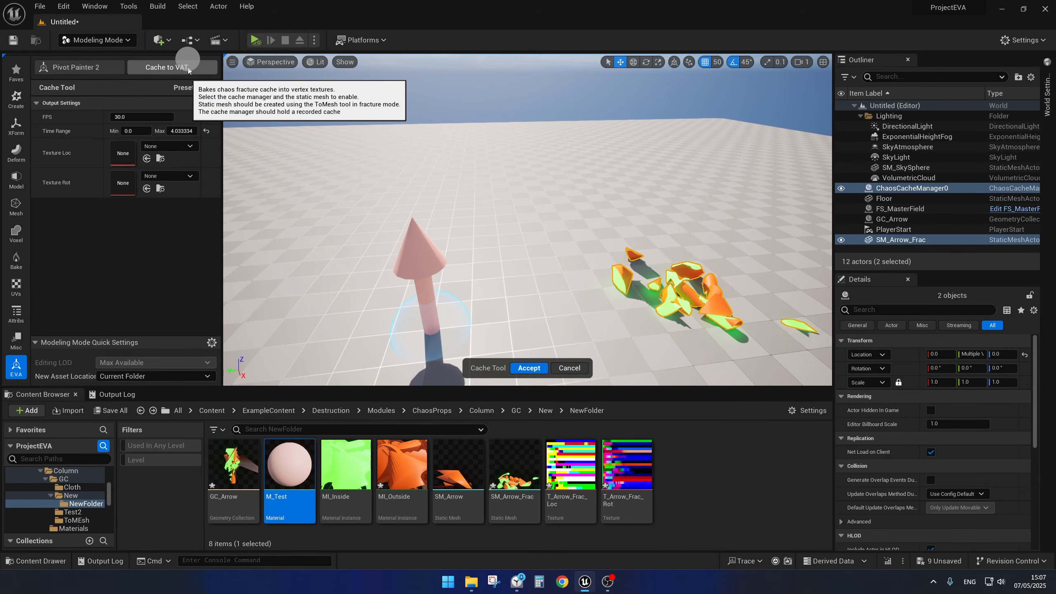
{"action": "left_click", "coordinate": [570, 368]}
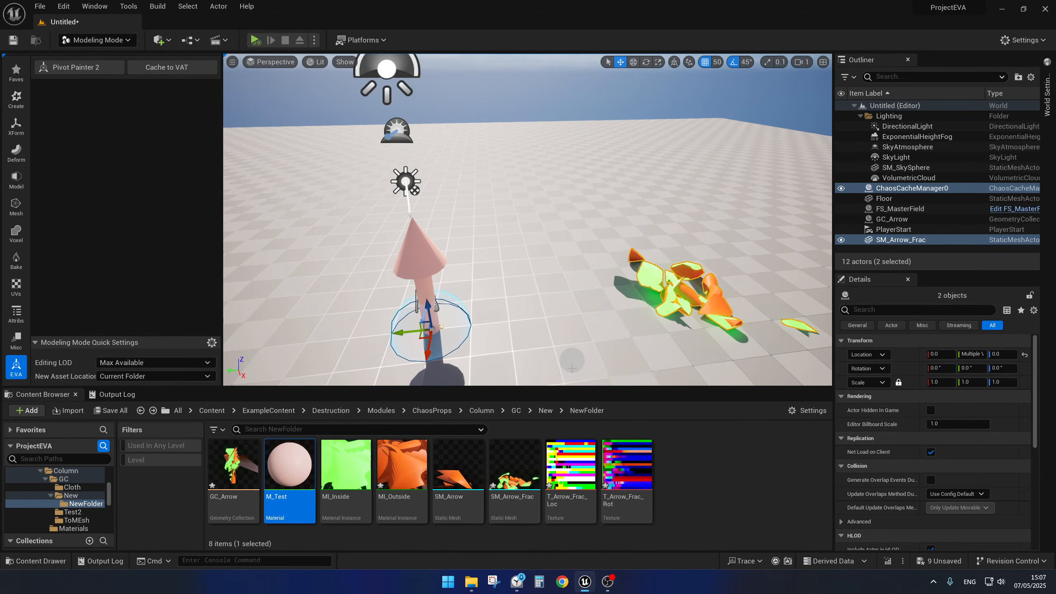
{"action": "left_click_drag", "start_coordinate": [428, 308], "coordinate": [418, 280]}
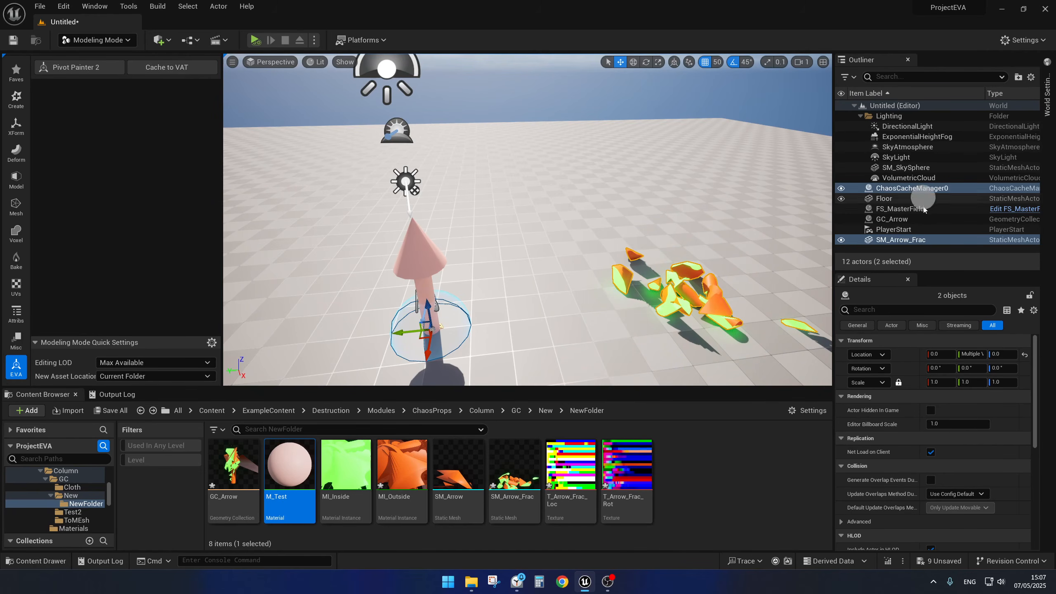
Step: Move FS_MasterField up to Z 200 so its sphere surrounds the arrow's head
{"action": "left_click", "coordinate": [909, 208]}
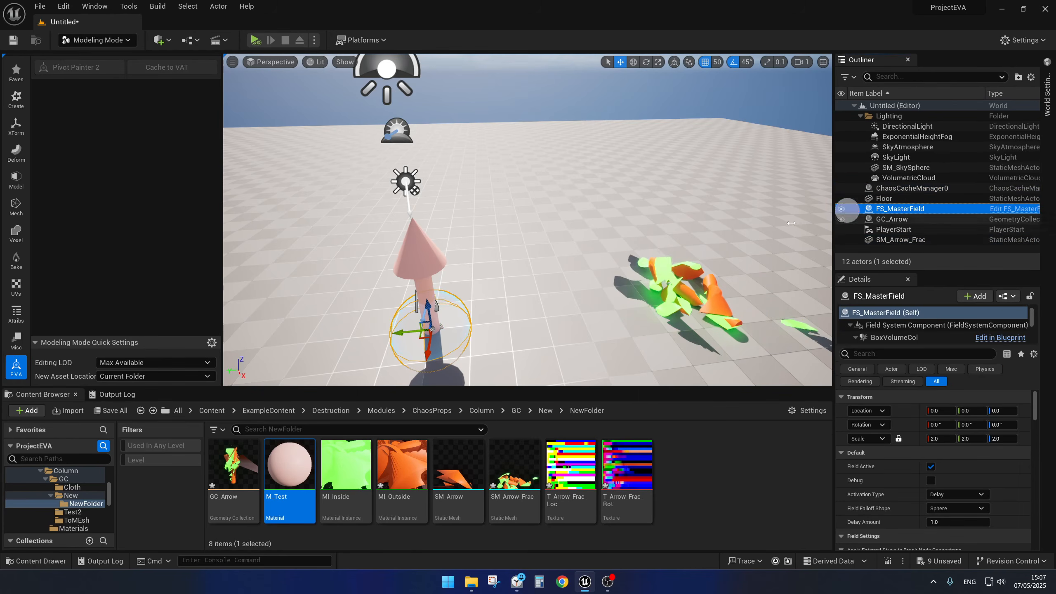
{"action": "left_click_drag", "start_coordinate": [429, 306], "coordinate": [409, 241]}
{"action": "right_click_drag", "start_coordinate": [533, 216], "coordinate": [518, 200]}
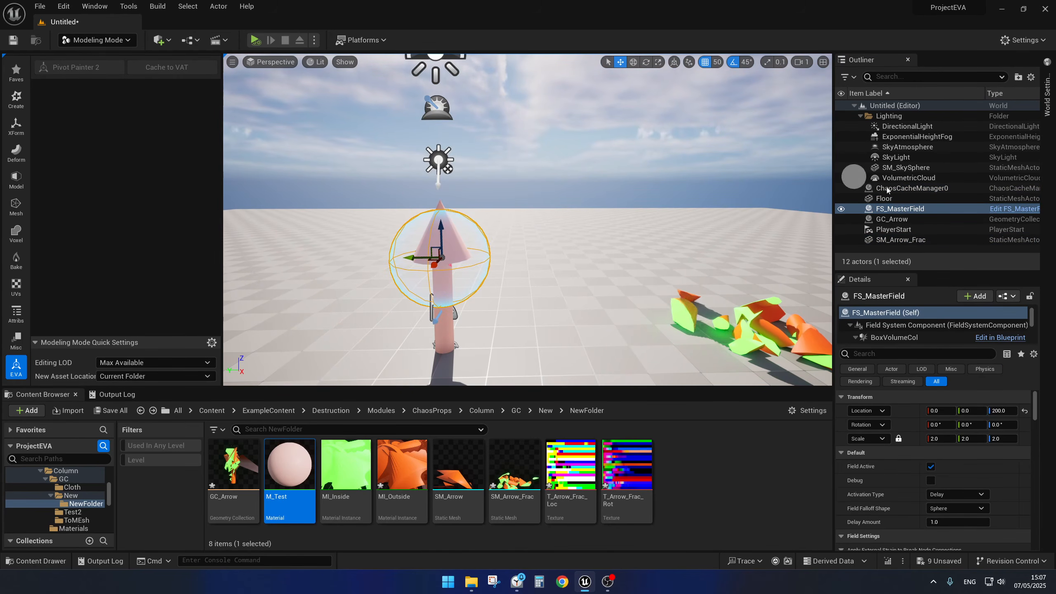
Step: Check that ChaosCacheManager0 is in Record mode, then simulate the level to re-record the destruction and stop the simulation
{"action": "left_click", "coordinate": [920, 189]}
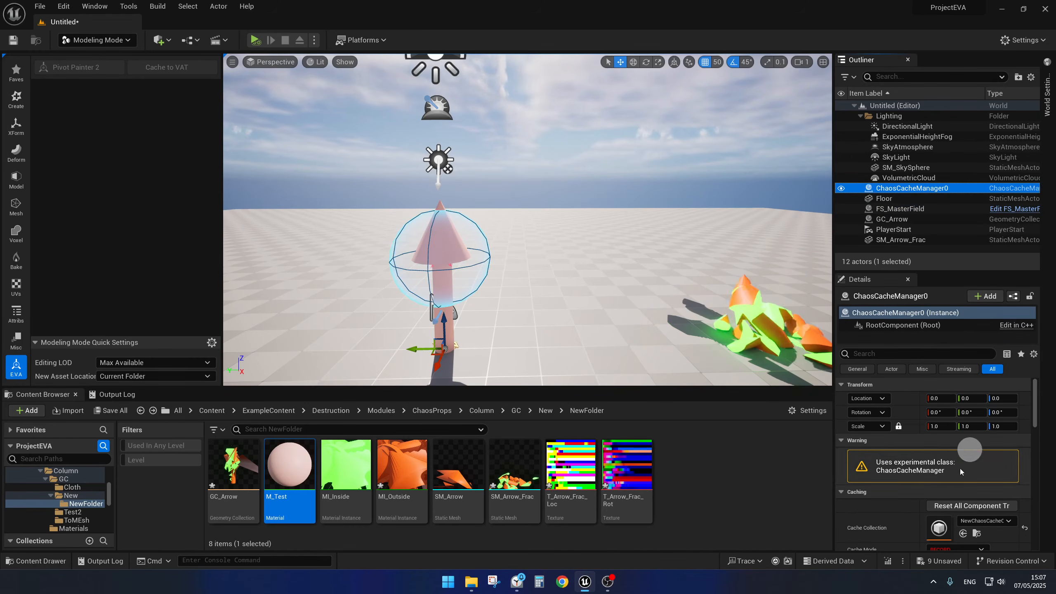
{"action": "scroll", "coordinate": [869, 516], "scroll_direction": "down", "scroll_amount": 1}
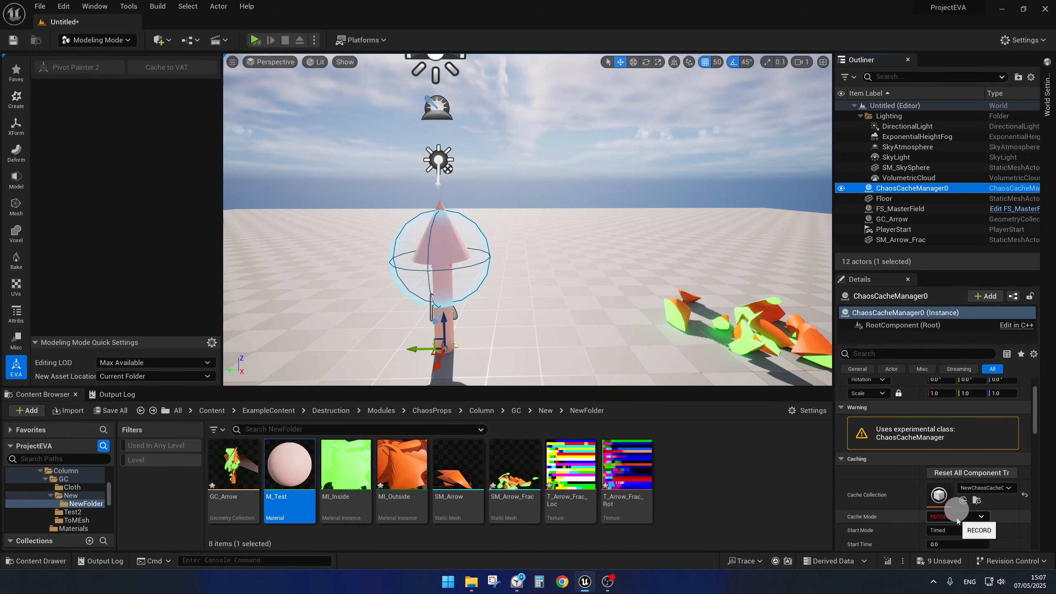
{"action": "left_click", "coordinate": [266, 40]}
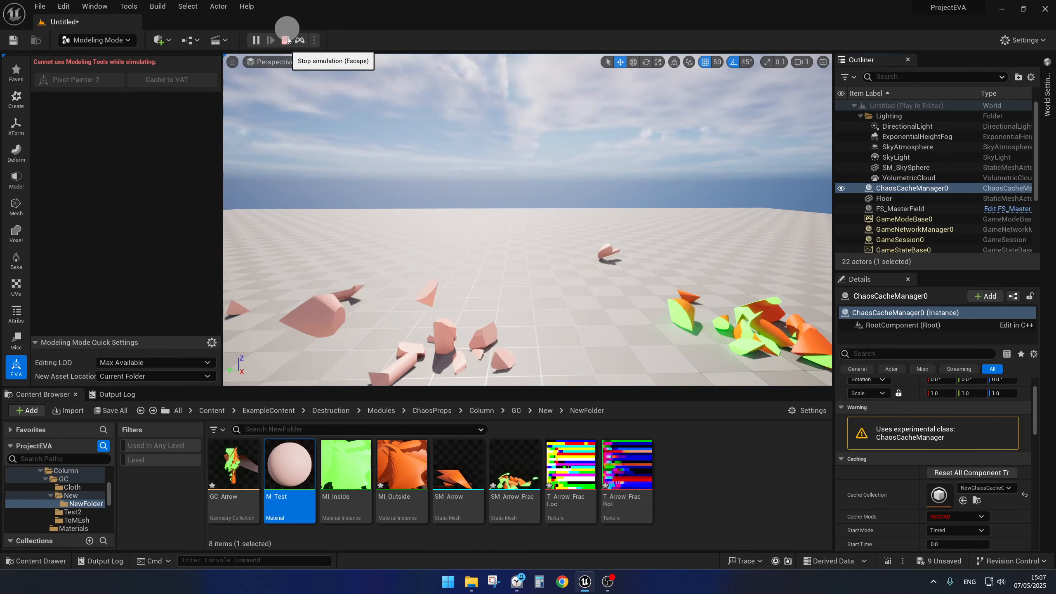
{"action": "left_click", "coordinate": [286, 40]}
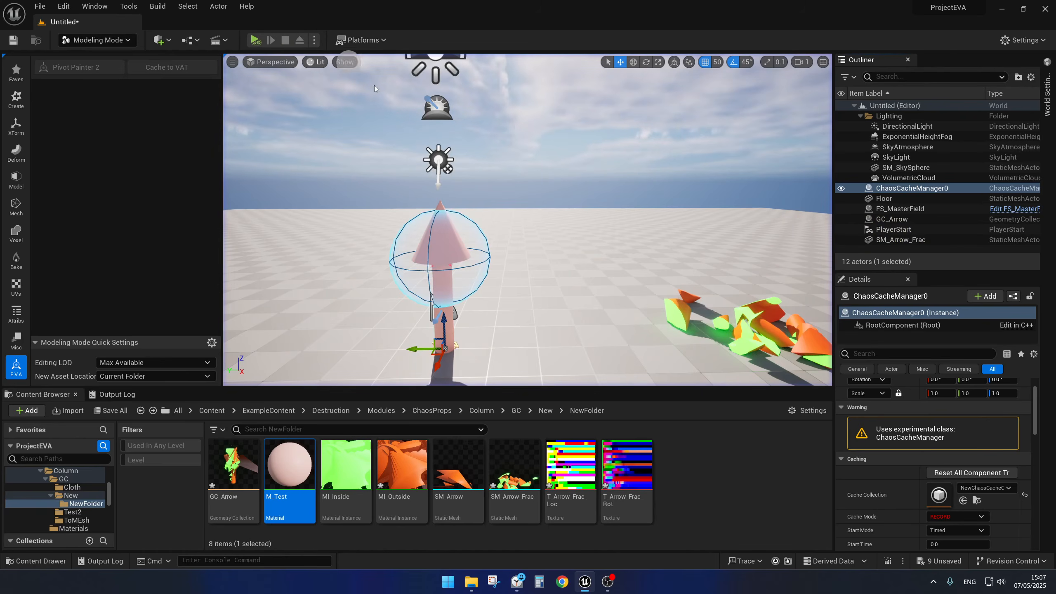
Step: Bake the new cache from ChaosCacheManager0 to SM_Arrow_Frac with Cache to VAT, starting the time range at 0.9
{"action": "right_click_drag", "start_coordinate": [526, 136], "coordinate": [550, 146]}
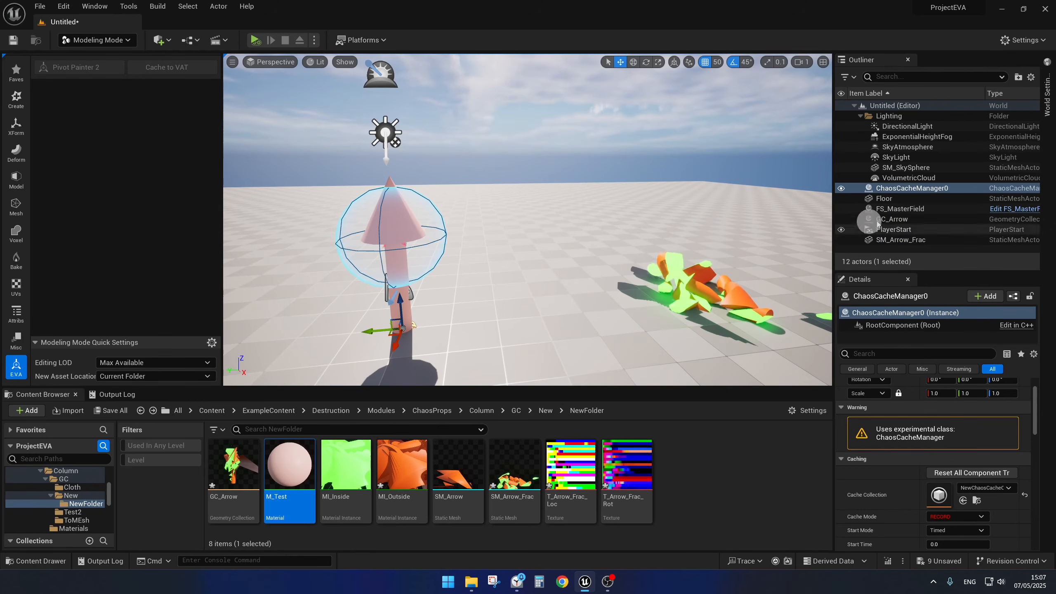
{"action": "left_click", "coordinate": [913, 241], "text": "ctrl"}
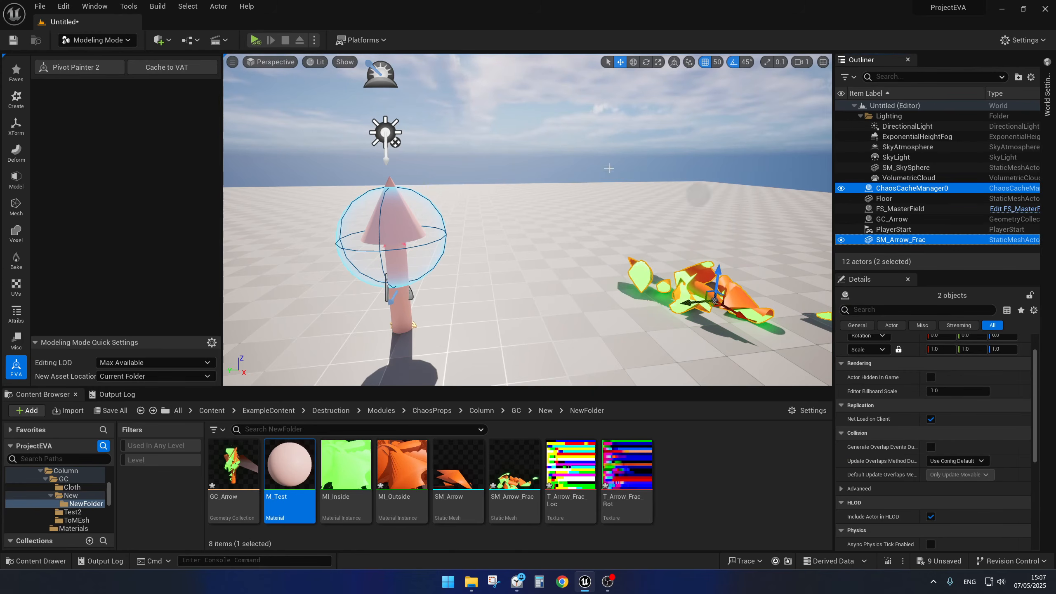
{"action": "left_click", "coordinate": [180, 64]}
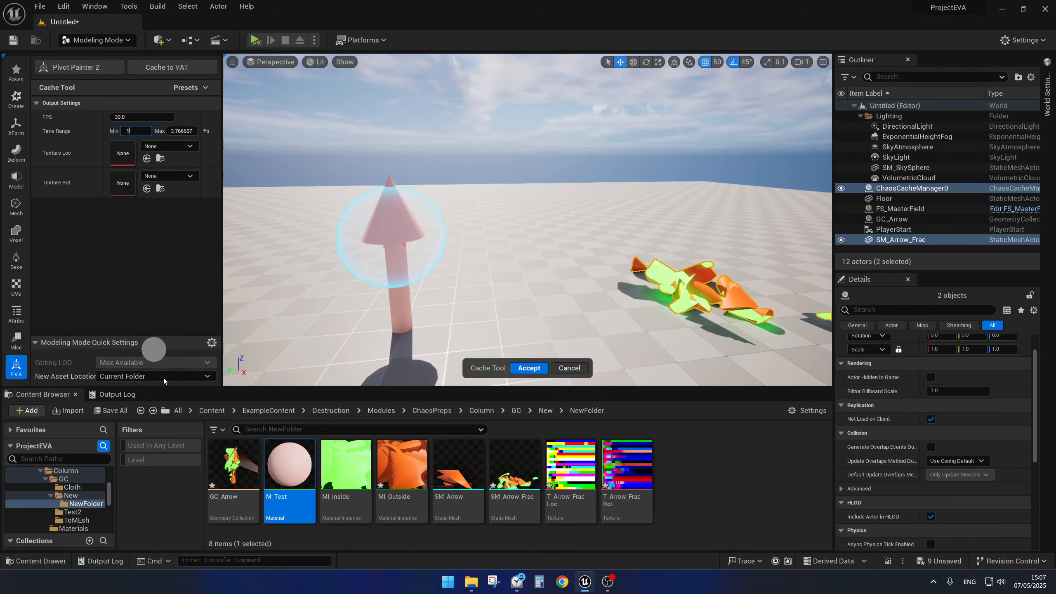
{"action": "left_click", "coordinate": [529, 368]}
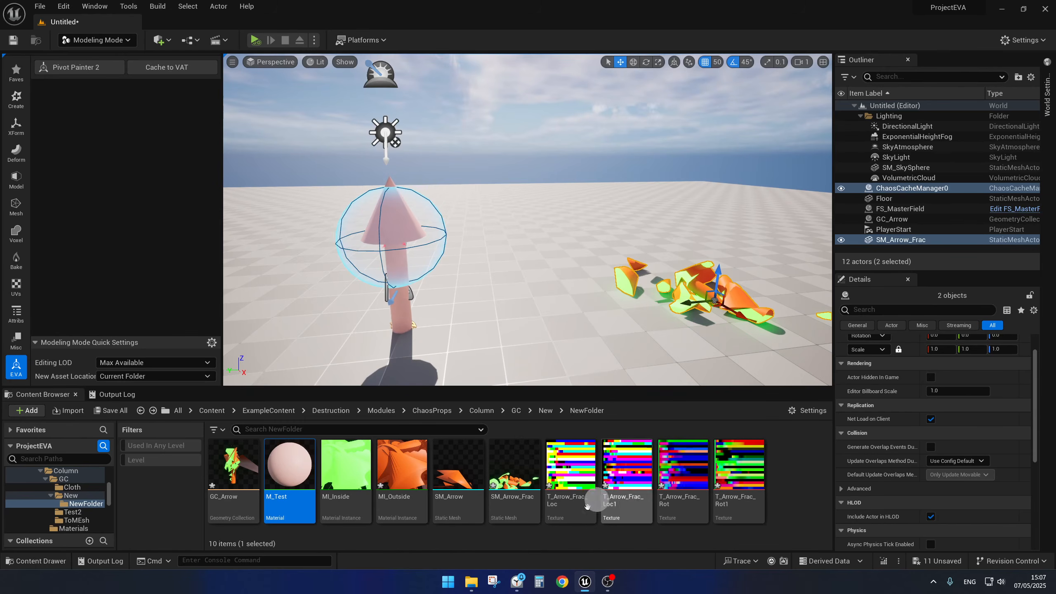
Step: Open MI_Outside and assign the newly baked T_Arrow_Frac_Loc1 texture to its AnimLoc parameter
{"action": "left_click", "coordinate": [615, 502]}
{"action": "left_click", "coordinate": [730, 508]}
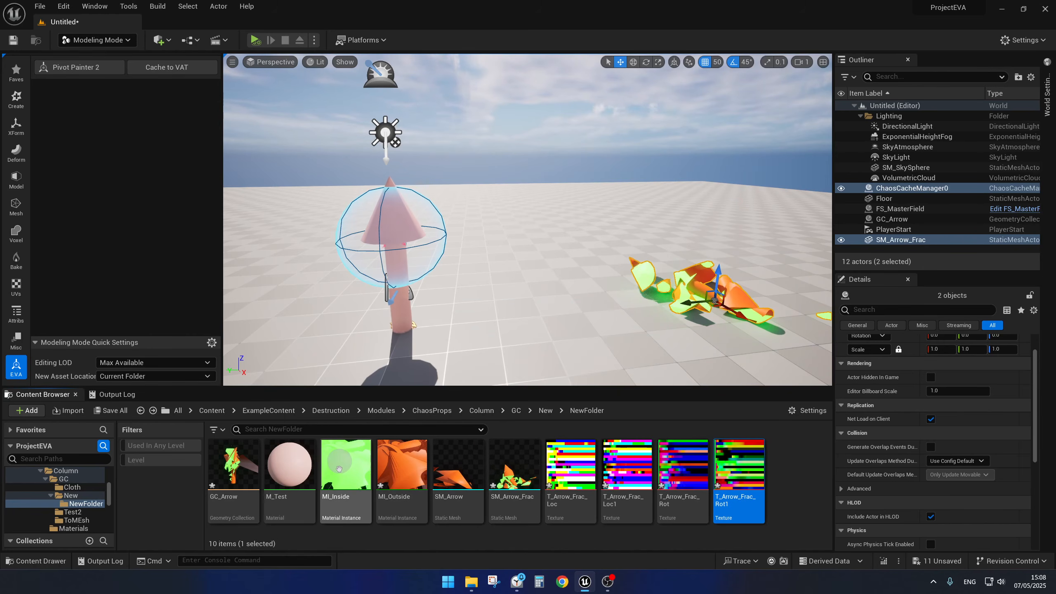
{"action": "double_click", "coordinate": [397, 468]}
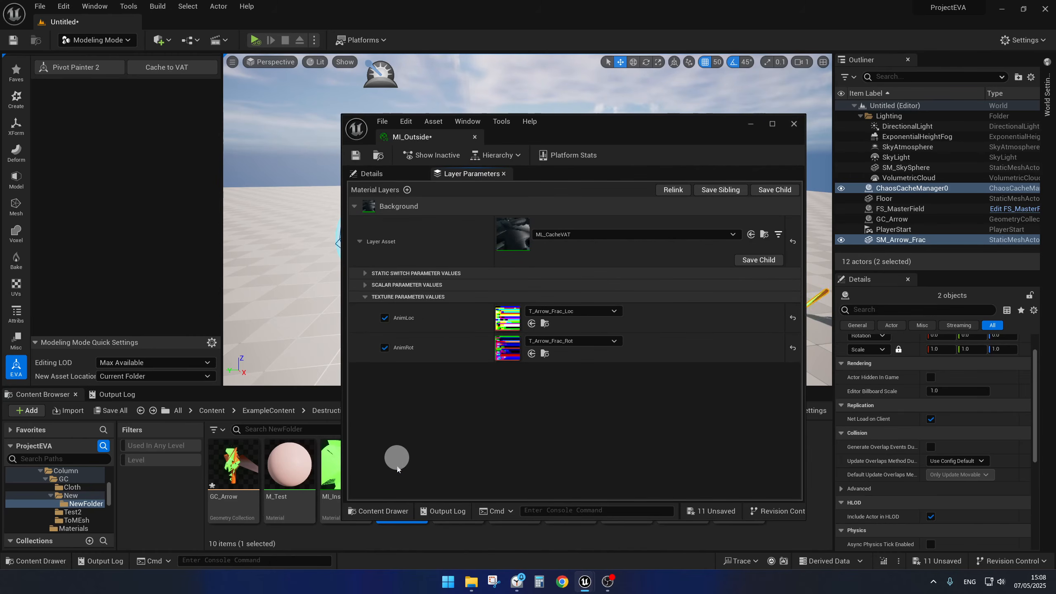
{"action": "left_click_drag", "start_coordinate": [575, 126], "coordinate": [993, 140]}
{"action": "left_click_drag", "start_coordinate": [622, 463], "coordinate": [930, 343]}
Step: Assign T_Arrow_Frac_Rot1 to the AnimRot parameter of MI_Outside and check the new animation in the level
{"action": "left_click_drag", "start_coordinate": [682, 463], "coordinate": [797, 432]}
{"action": "left_click_drag", "start_coordinate": [930, 375], "coordinate": [930, 375]}
{"action": "right_click_drag", "start_coordinate": [641, 284], "coordinate": [682, 296]}
{"action": "key", "text": "s"}
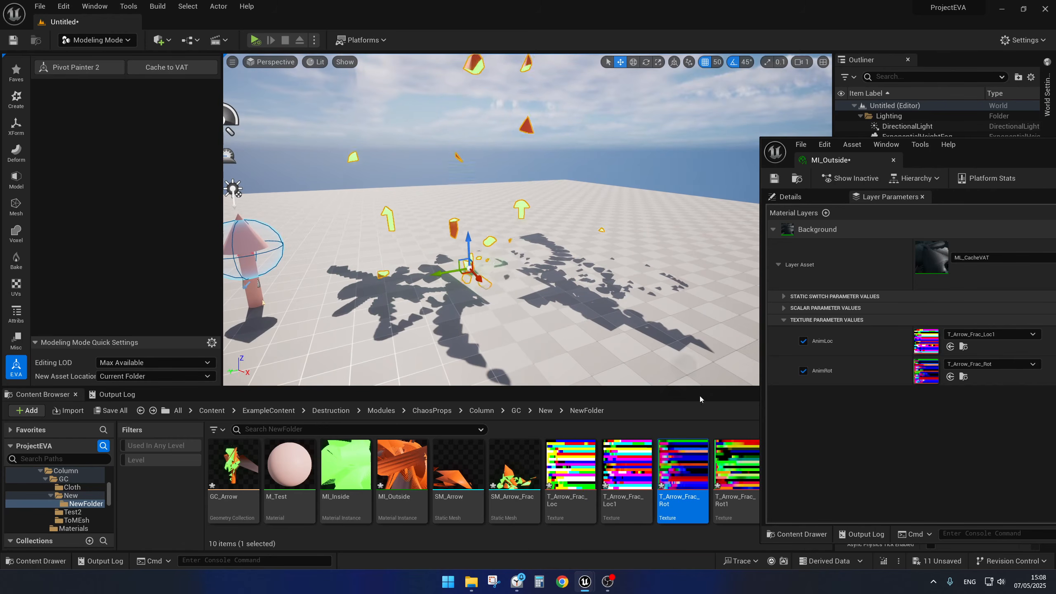
{"action": "left_click_drag", "start_coordinate": [744, 459], "coordinate": [920, 375]}
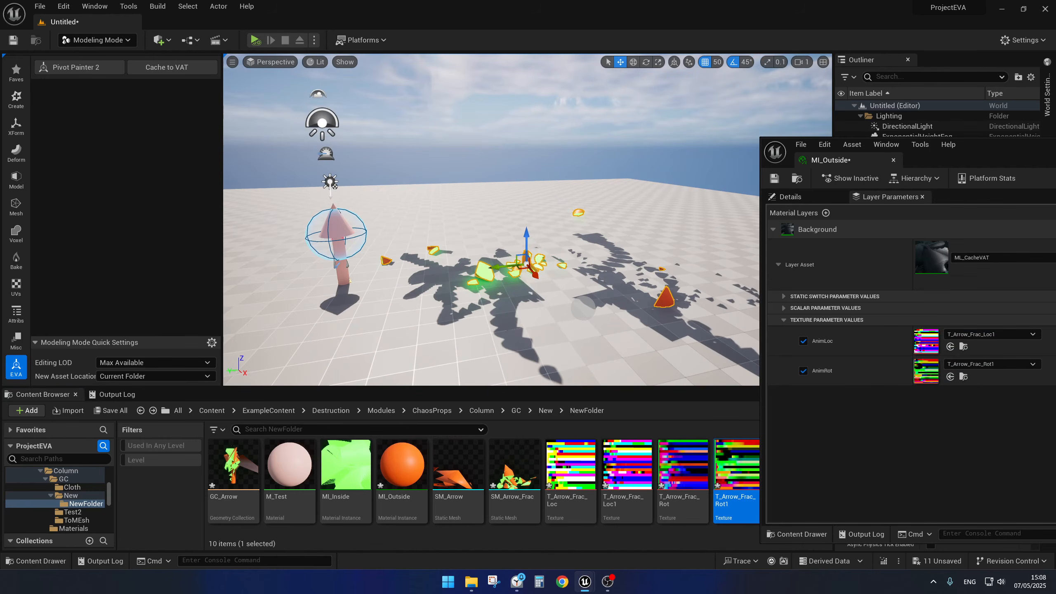
{"action": "left_click_drag", "start_coordinate": [951, 166], "coordinate": [842, 315]}
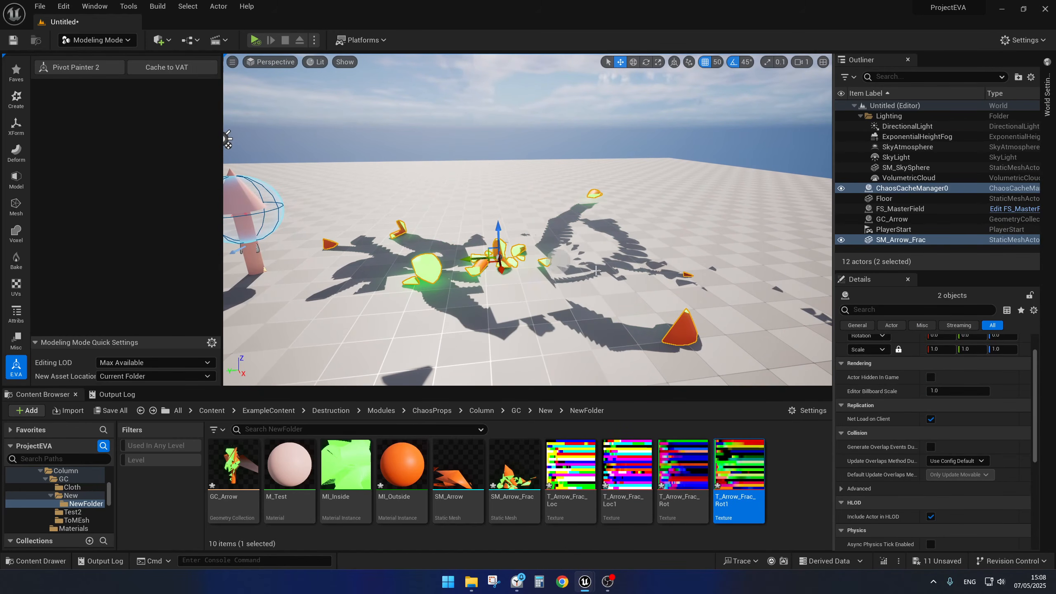
{"action": "left_click", "coordinate": [906, 309]}
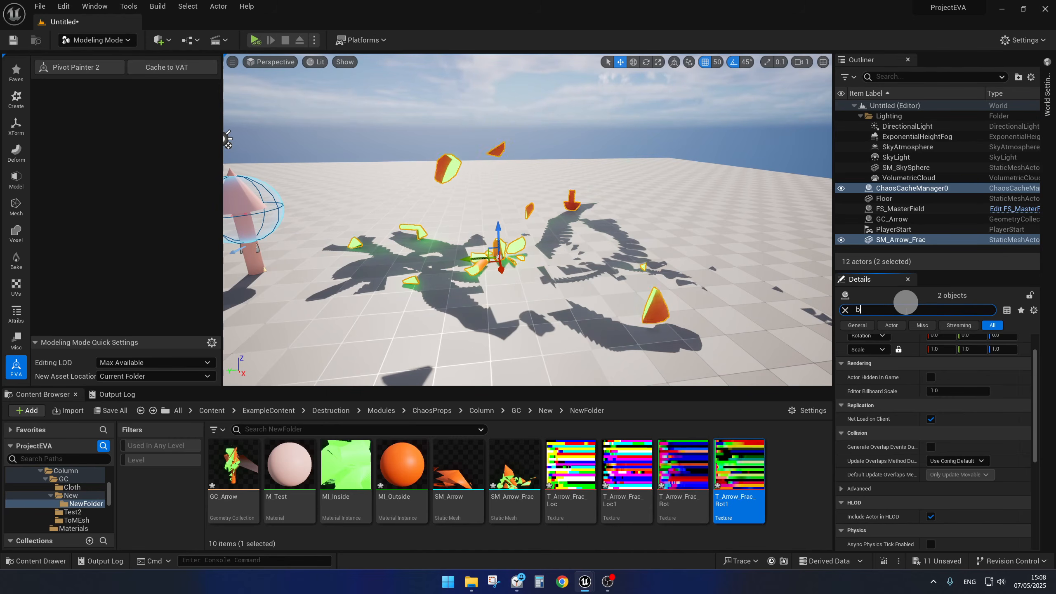
{"action": "type", "text": "bounds"}
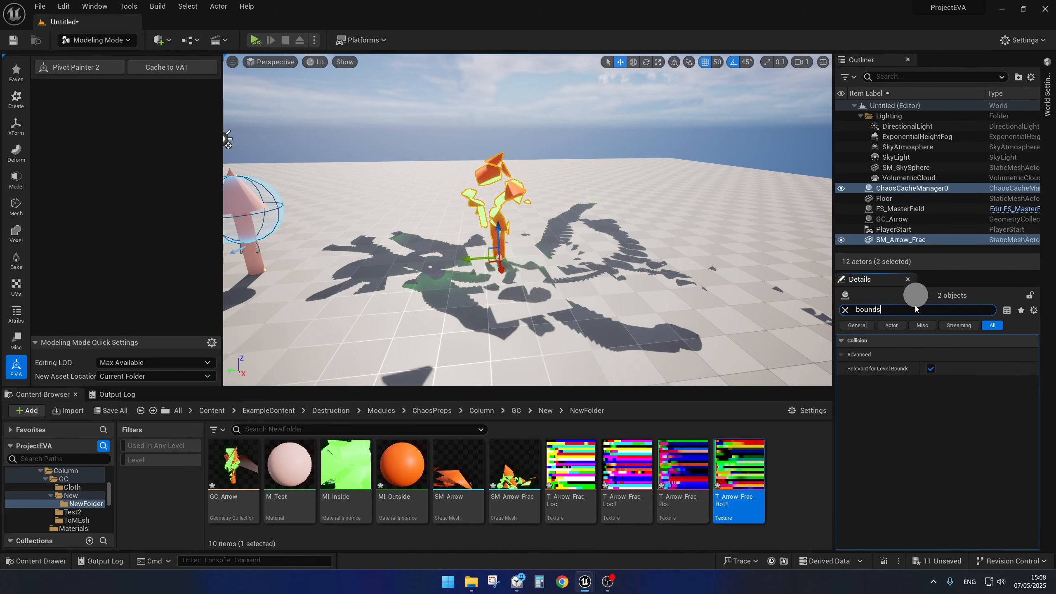
{"action": "key", "text": "BackSpace"}
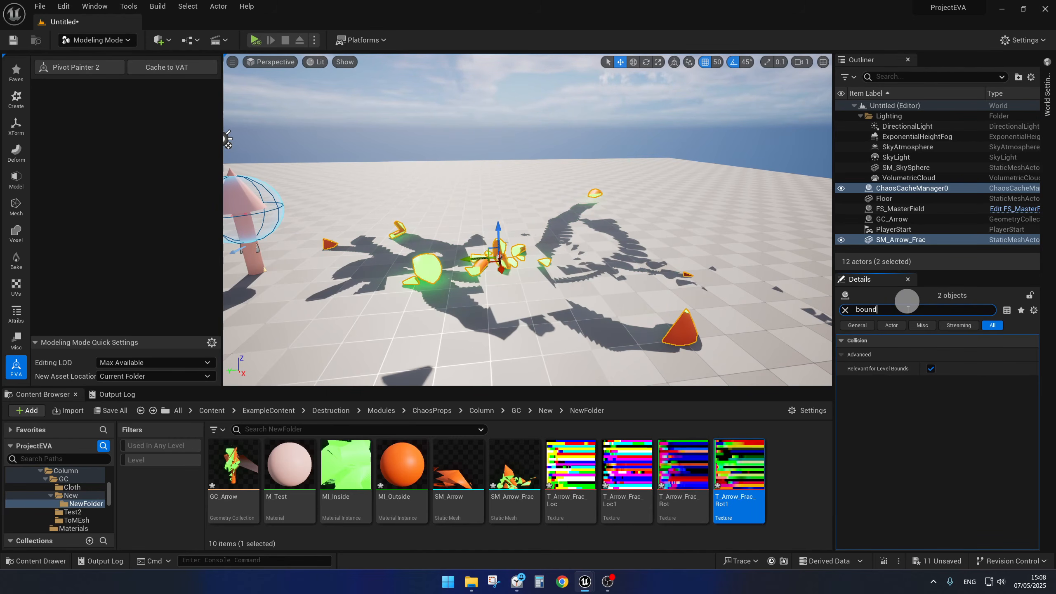
{"action": "key", "text": "BackSpace"}
{"action": "key", "text": "BackSpace"}
{"action": "key", "text": "BackSpace"}
{"action": "key", "text": "BackSpace"}
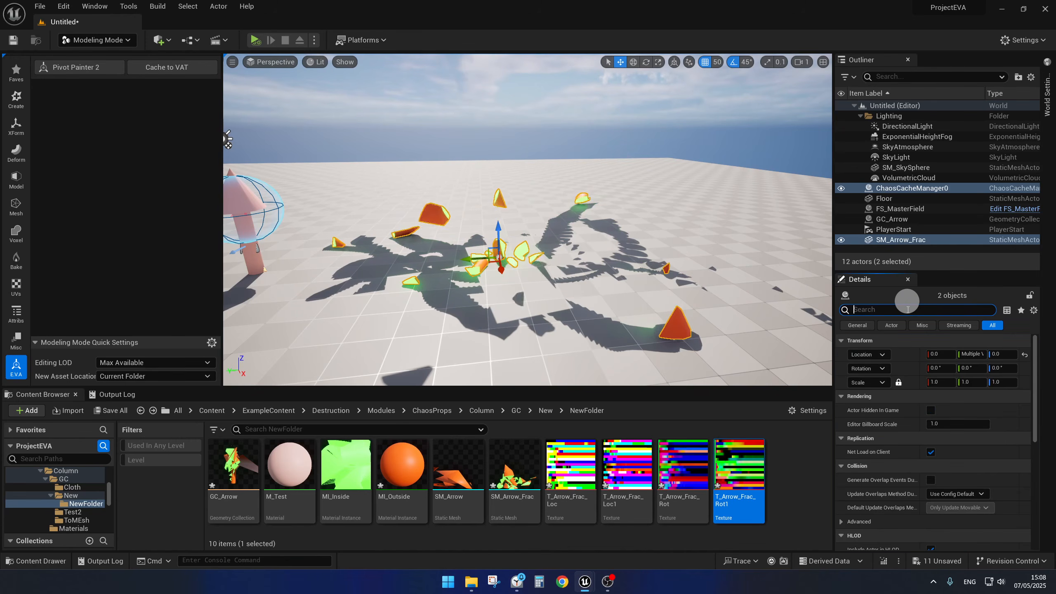
Step: Try a Bounds Scale of 5 on SM_Arrow_Frac alone and inspect the shadows of its flying pieces in the level
{"action": "left_click", "coordinate": [898, 240]}
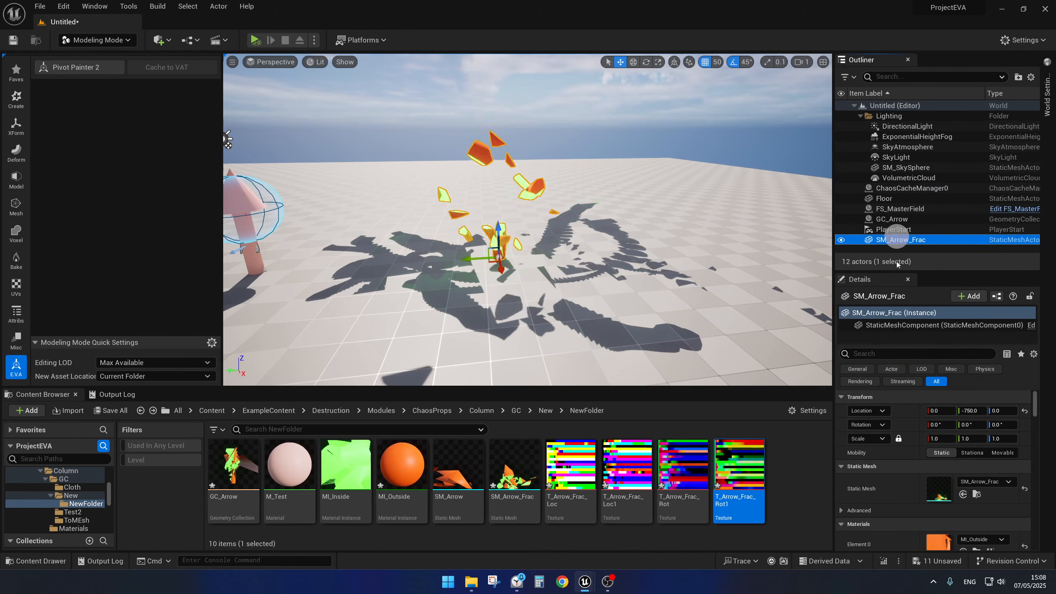
{"action": "left_click", "coordinate": [905, 353]}
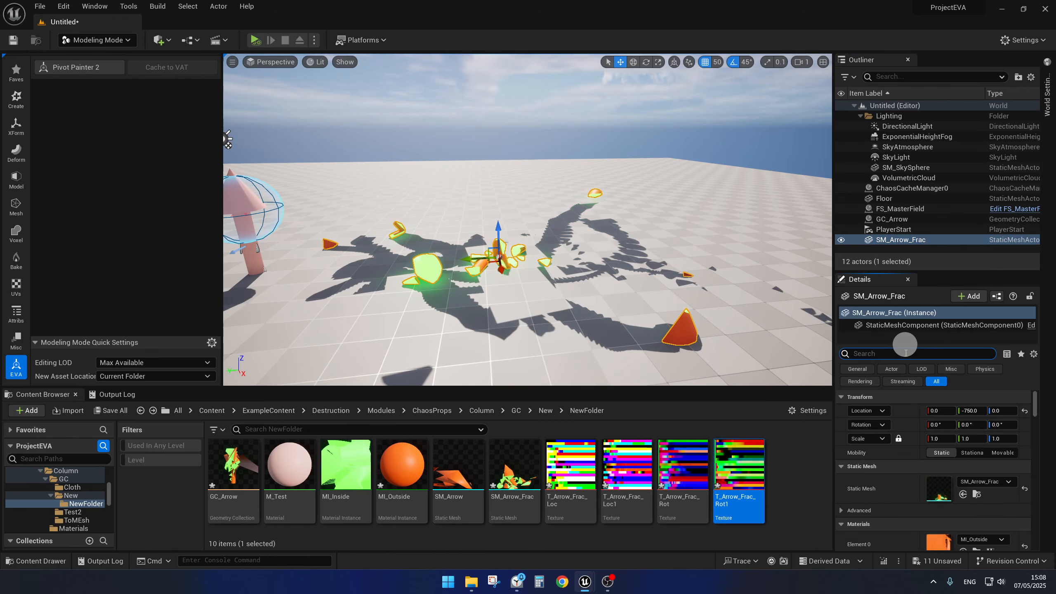
{"action": "type", "text": "bounds"}
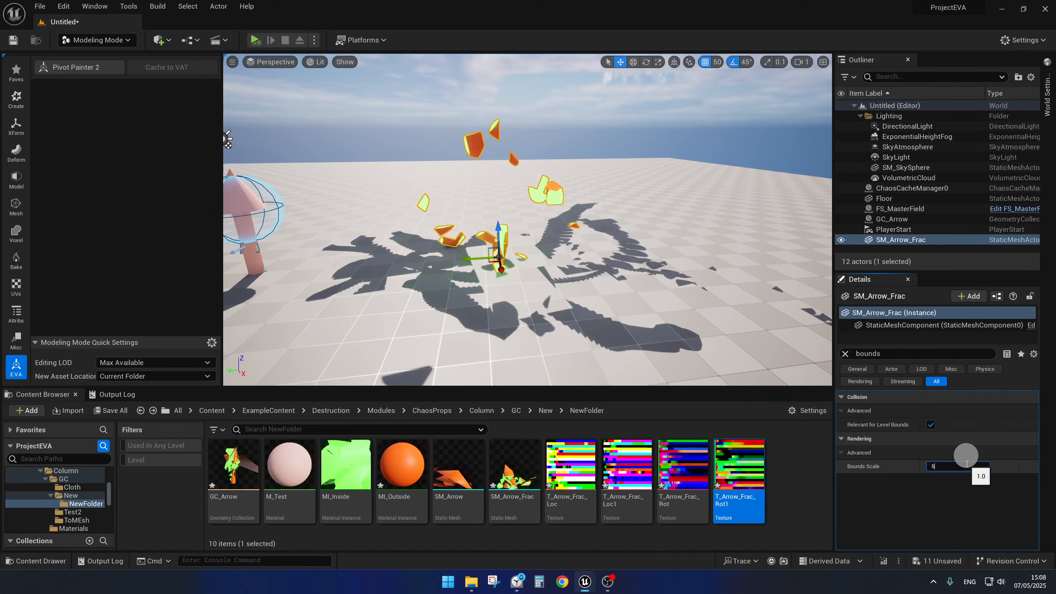
{"action": "type", "text": "5"}
{"action": "key", "text": "Return"}
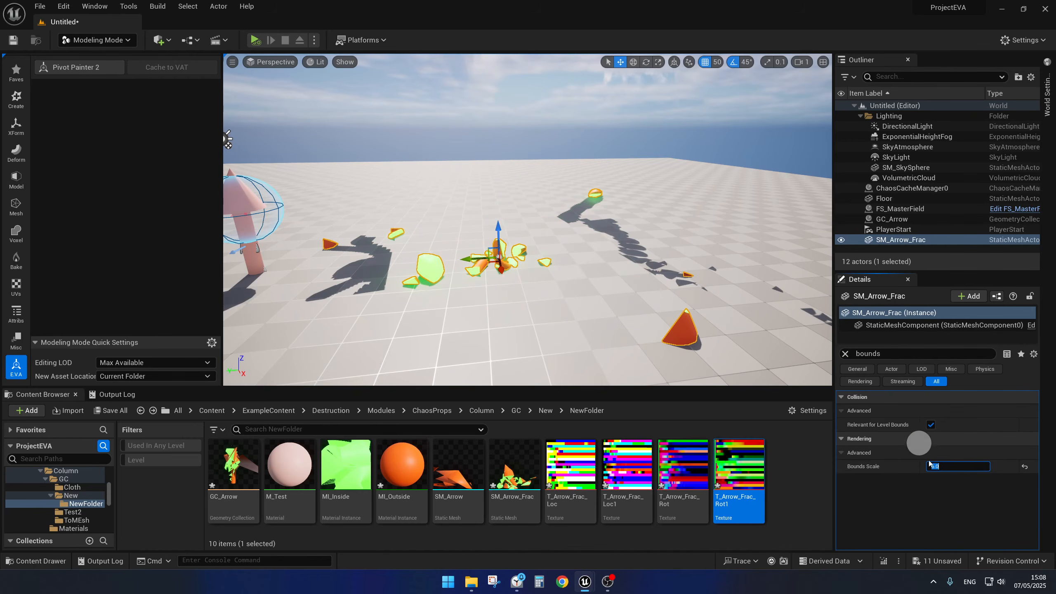
{"action": "type", "text": "5"}
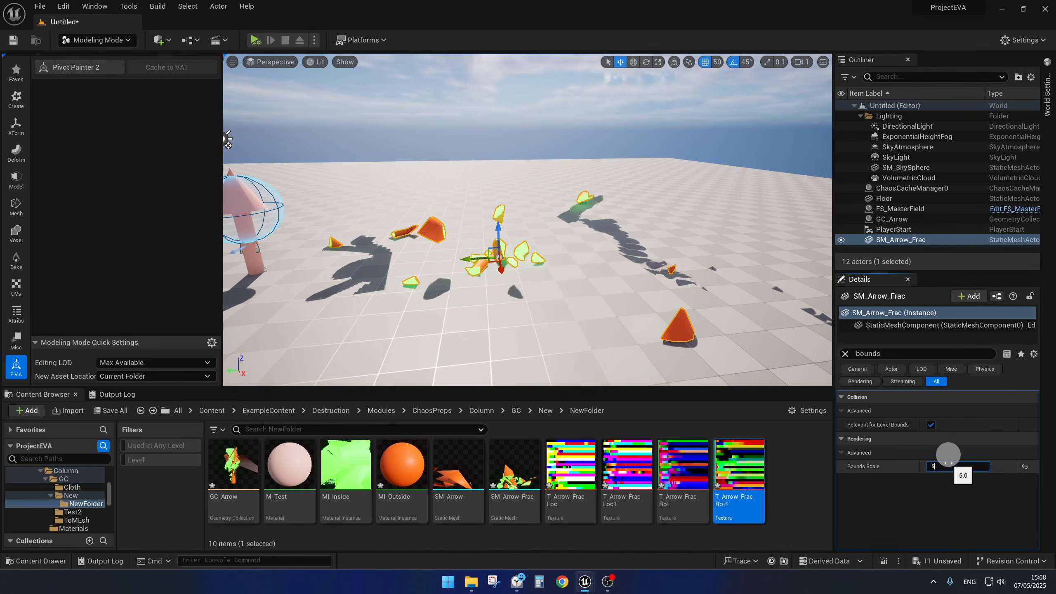
{"action": "right_click_drag", "start_coordinate": [636, 228], "coordinate": [643, 232]}
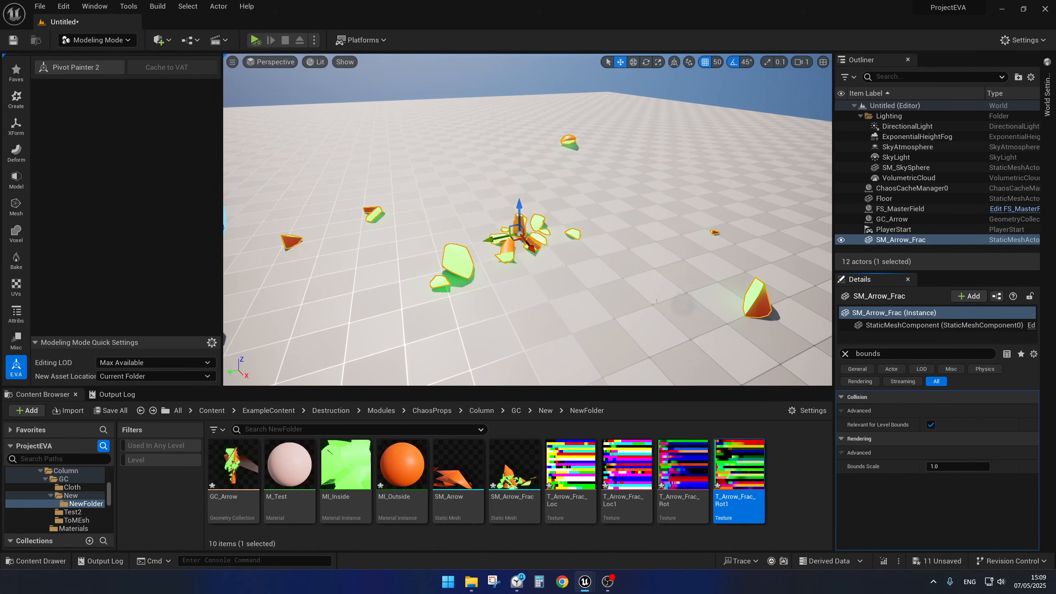
{"action": "right_click_drag", "start_coordinate": [702, 303], "coordinate": [702, 303]}
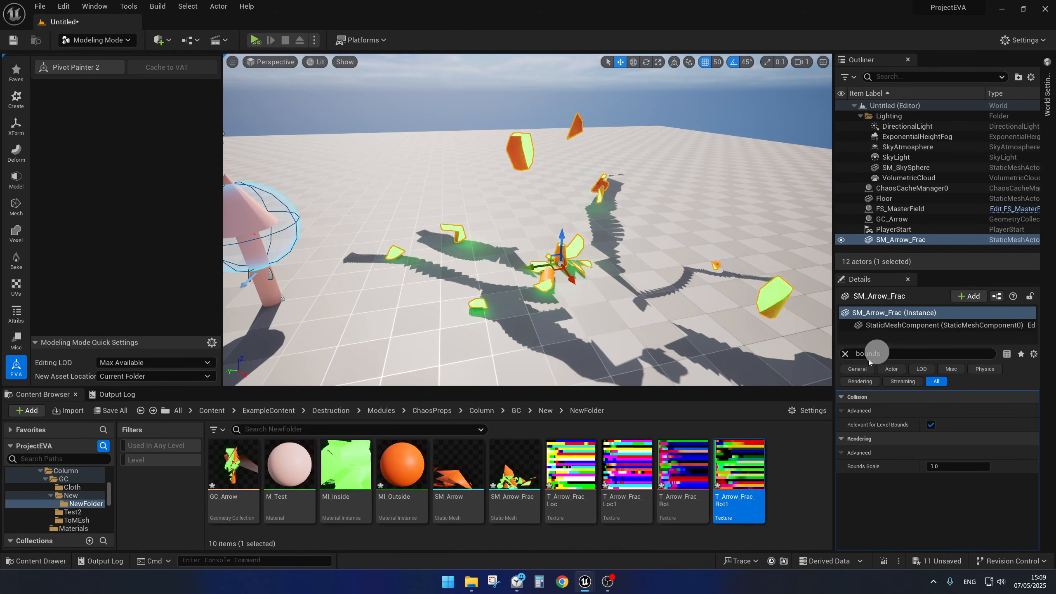
Step: Turn off Cast Shadow for SM_Arrow_Frac and view the animated fragments in the level from several angles
{"action": "left_click", "coordinate": [844, 353]}
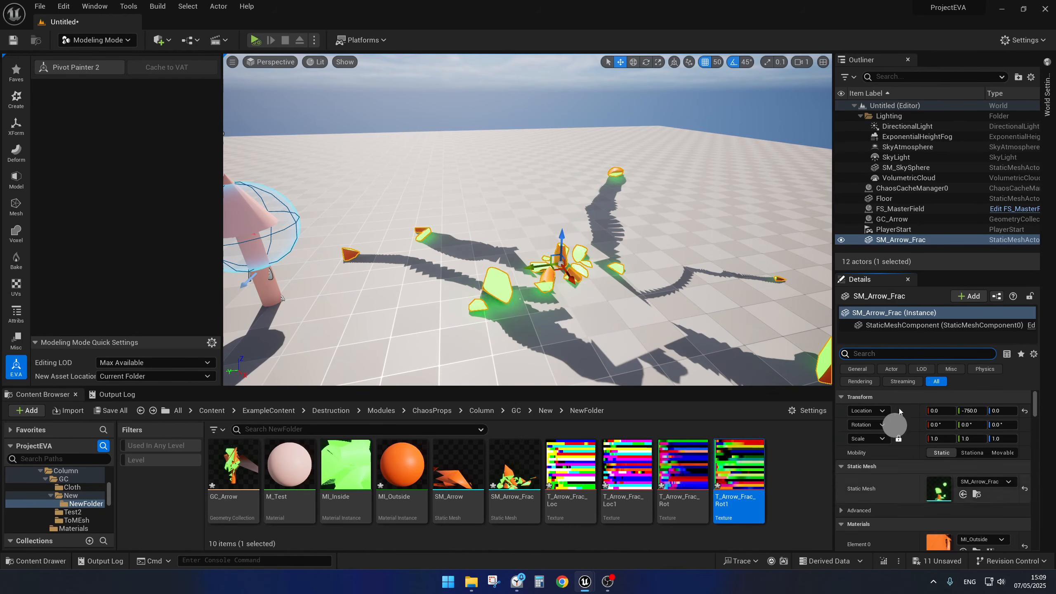
{"action": "type", "text": "s"}
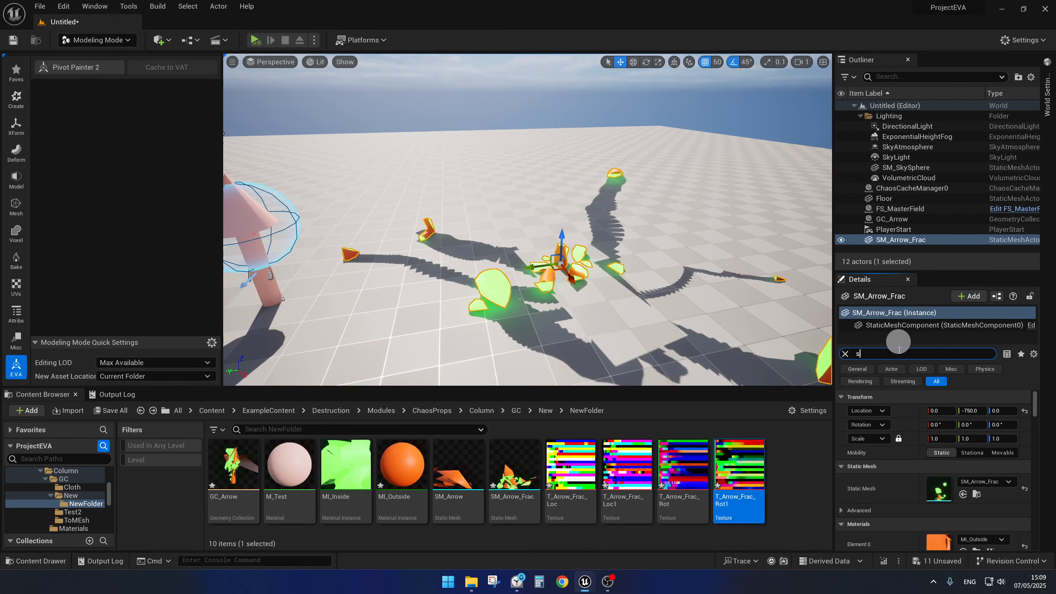
{"action": "type", "text": "hadow"}
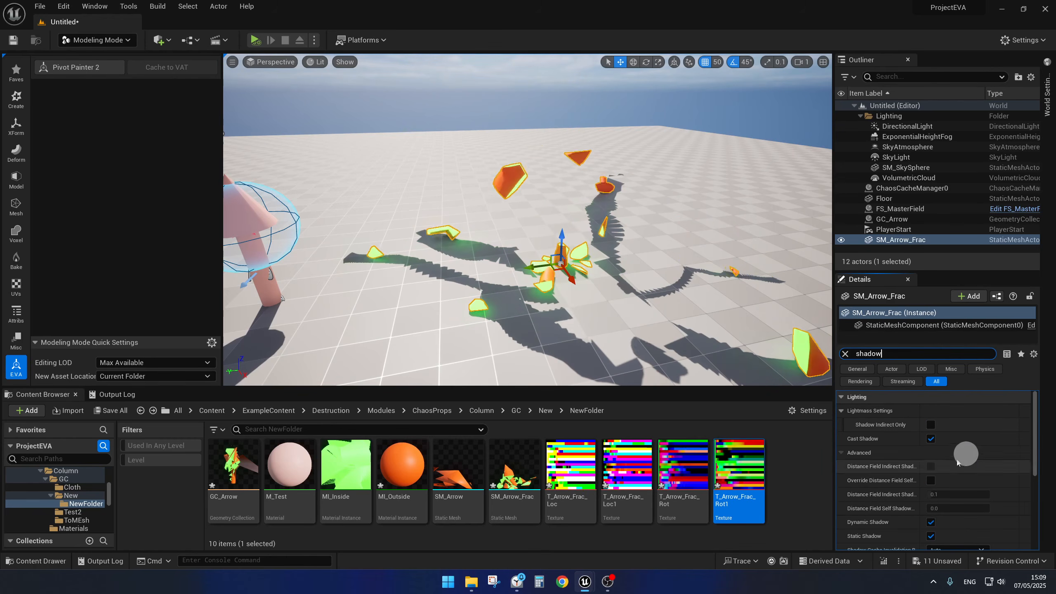
{"action": "right_click_drag", "start_coordinate": [700, 248], "coordinate": [708, 208]}
{"action": "key", "text": "s"}
{"action": "key", "text": "w"}
{"action": "key", "text": "d"}
{"action": "key", "text": "s"}
{"action": "key", "text": "q"}
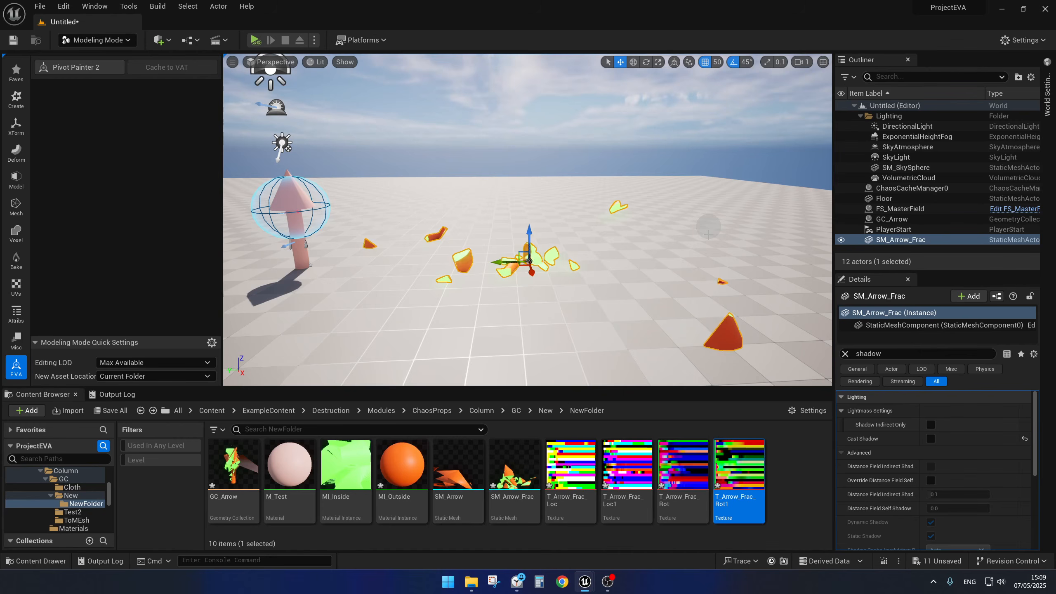